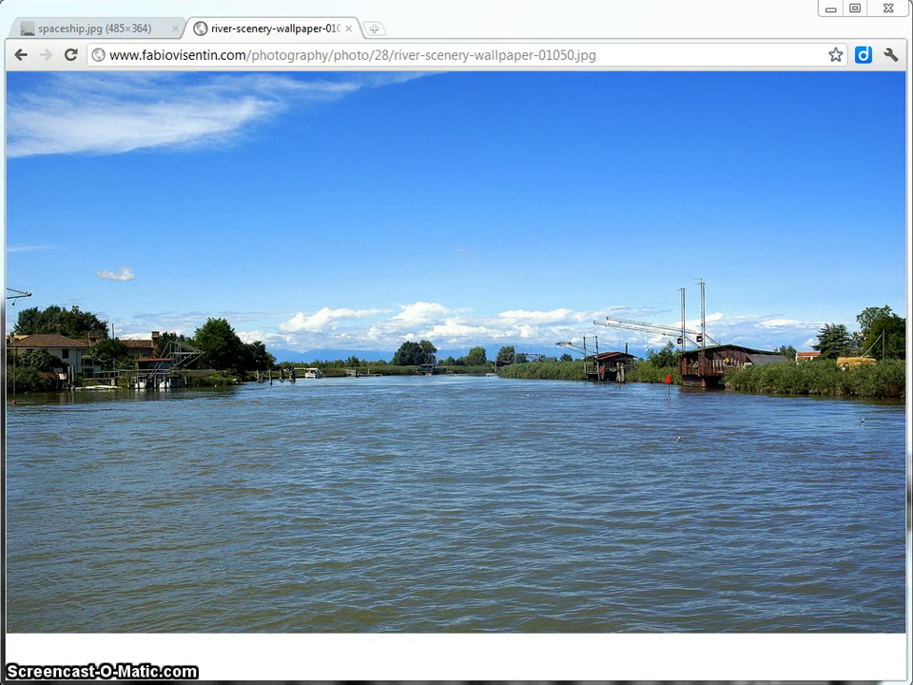
left_click(374, 30)
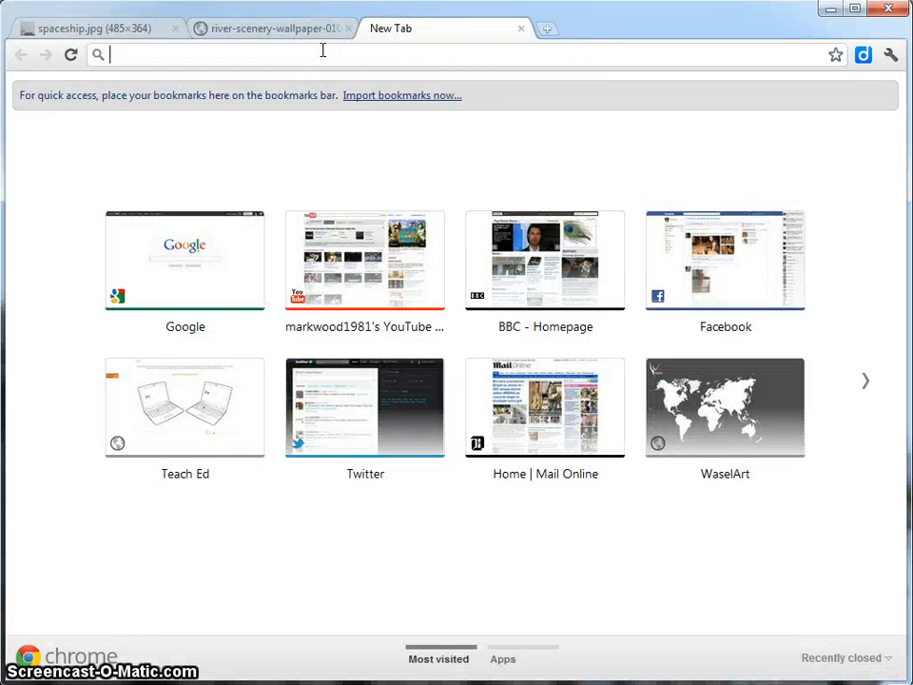
type("www.p")
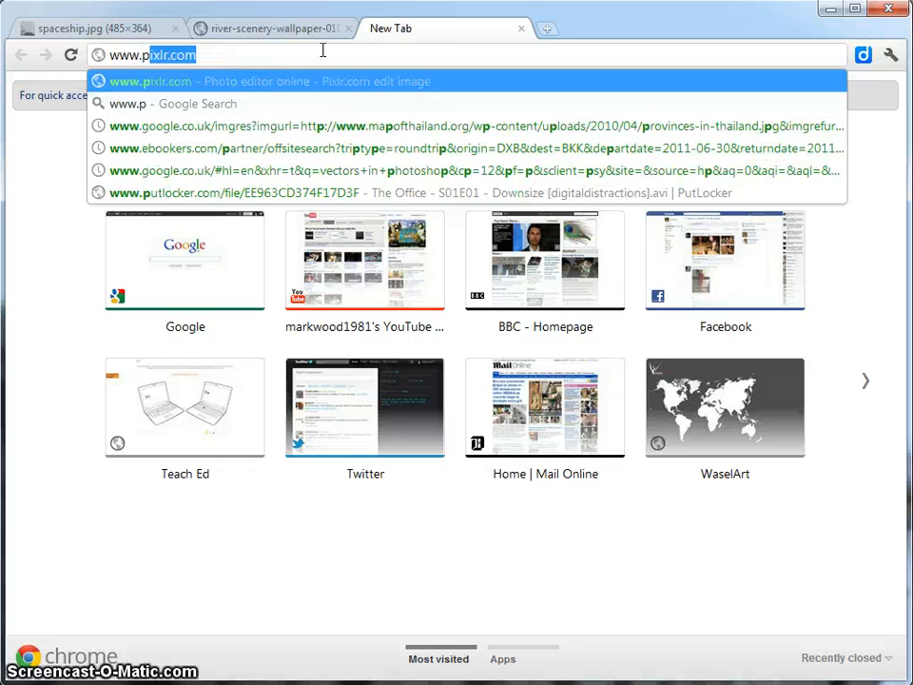
type("ix")
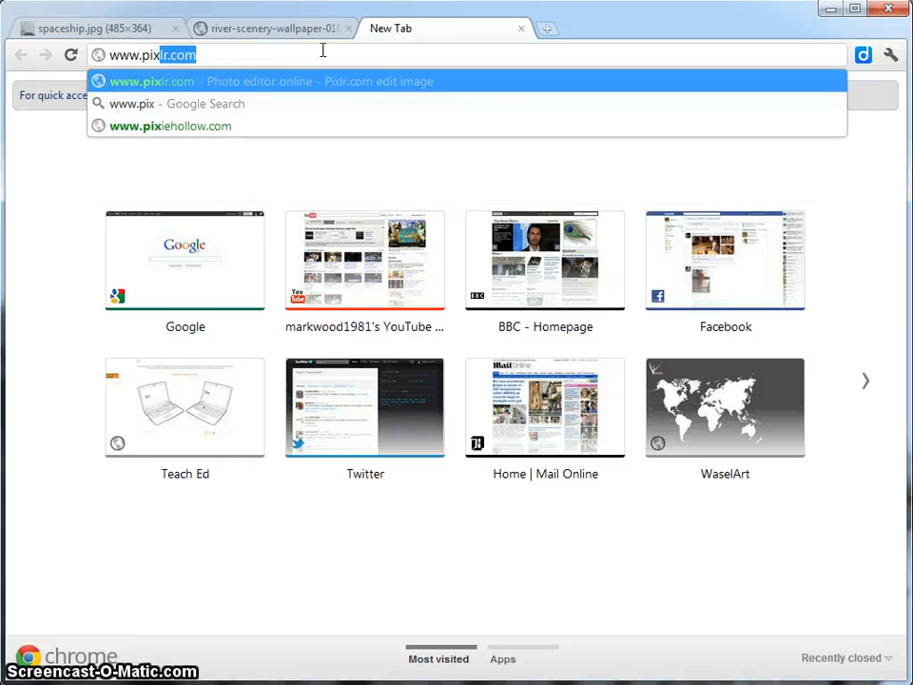
type("lr.com")
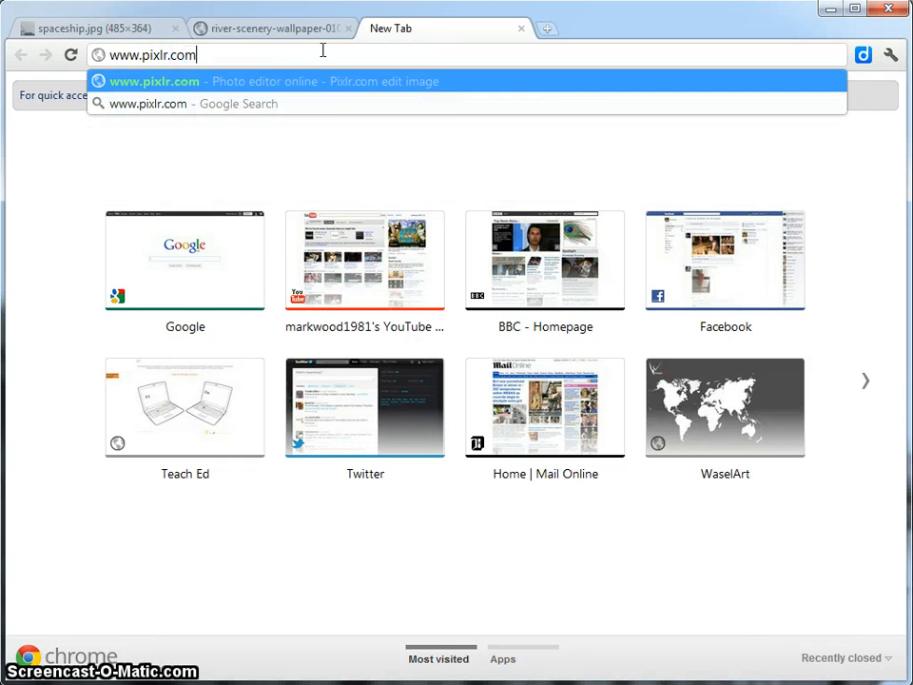
key("Return")
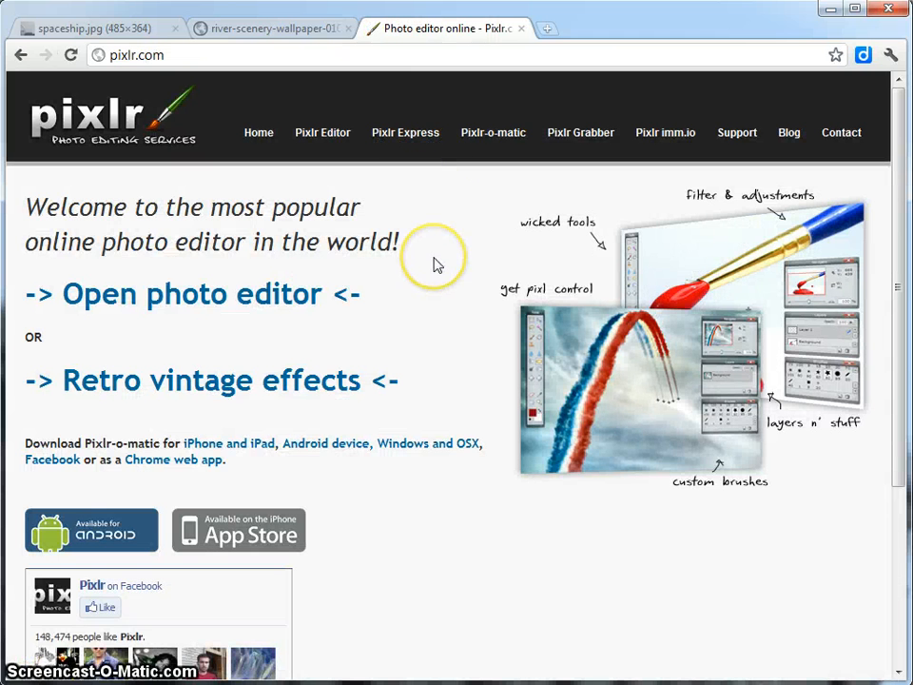
Open the photo editor from the Pixlr home page.
left_click_drag(435, 264, 330, 296)
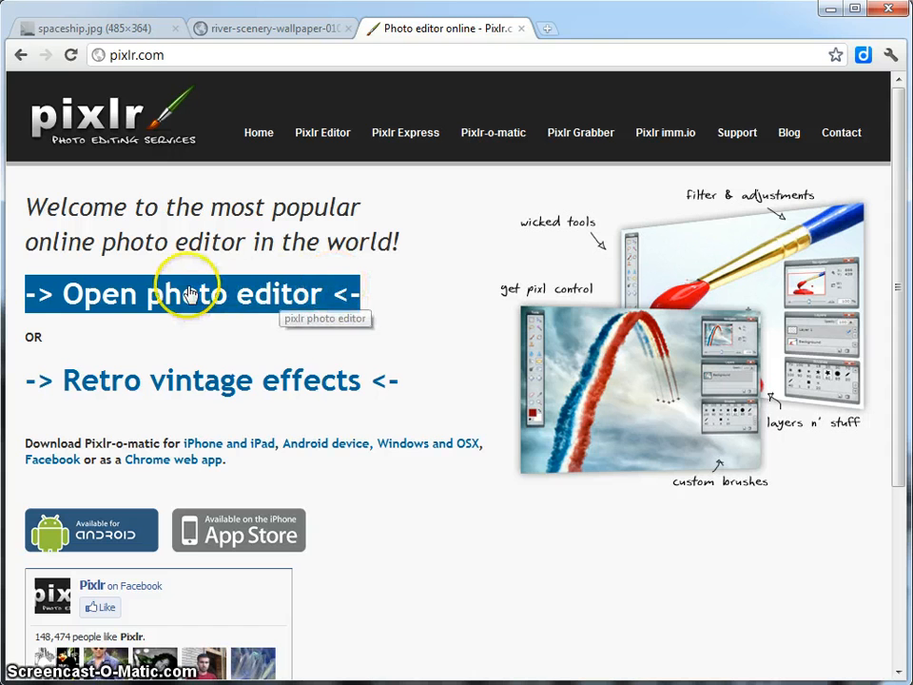
triple_click(142, 374)
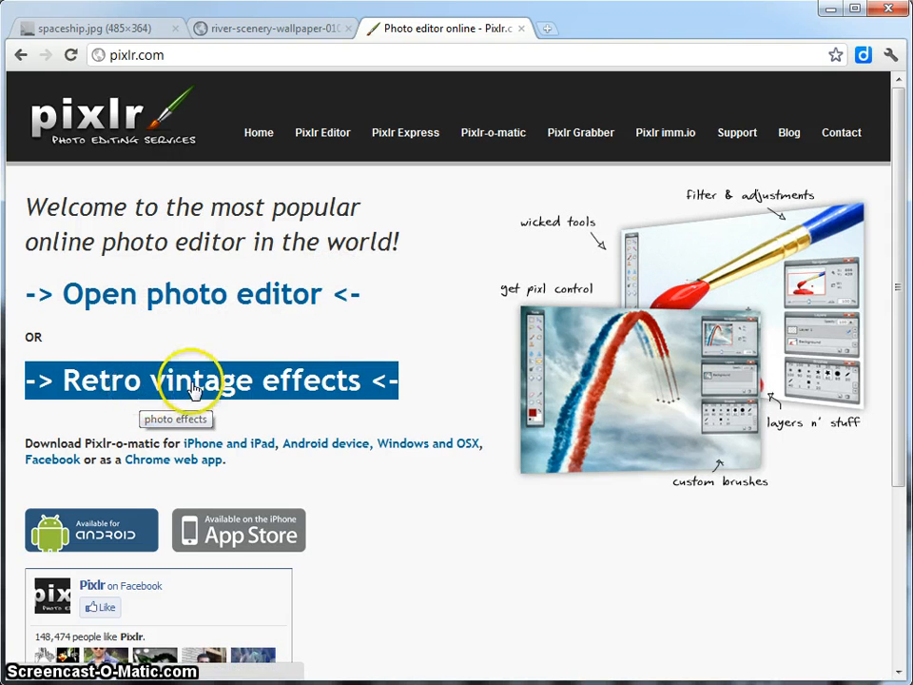
triple_click(215, 306)
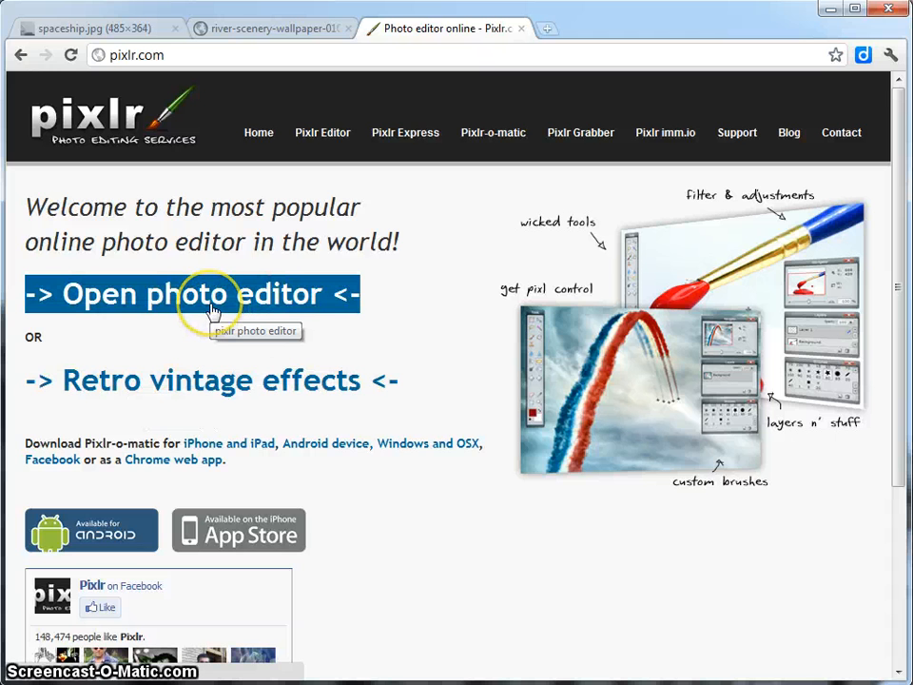
triple_click(215, 306)
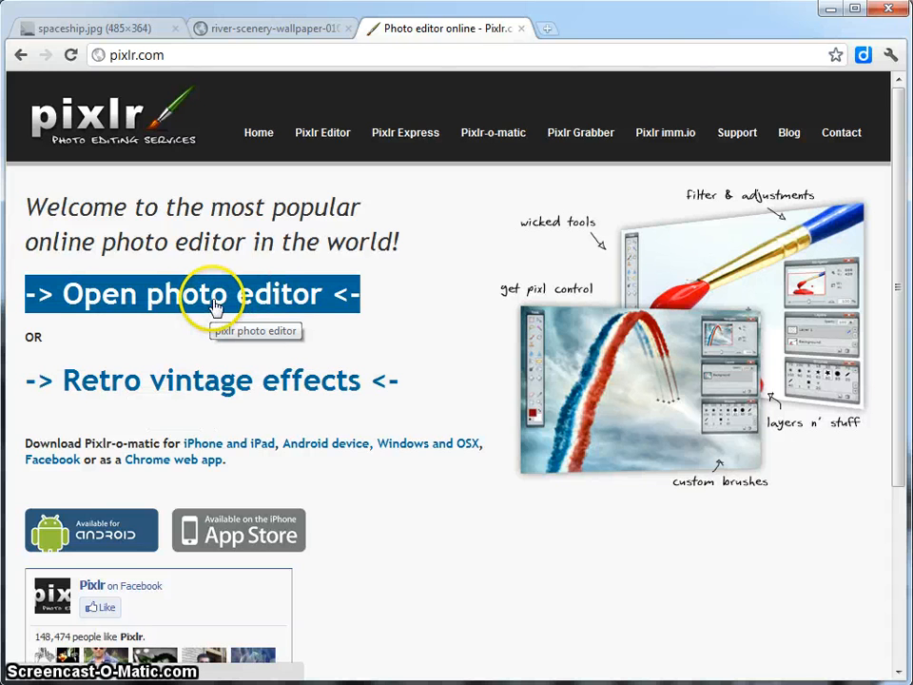
left_click(215, 307)
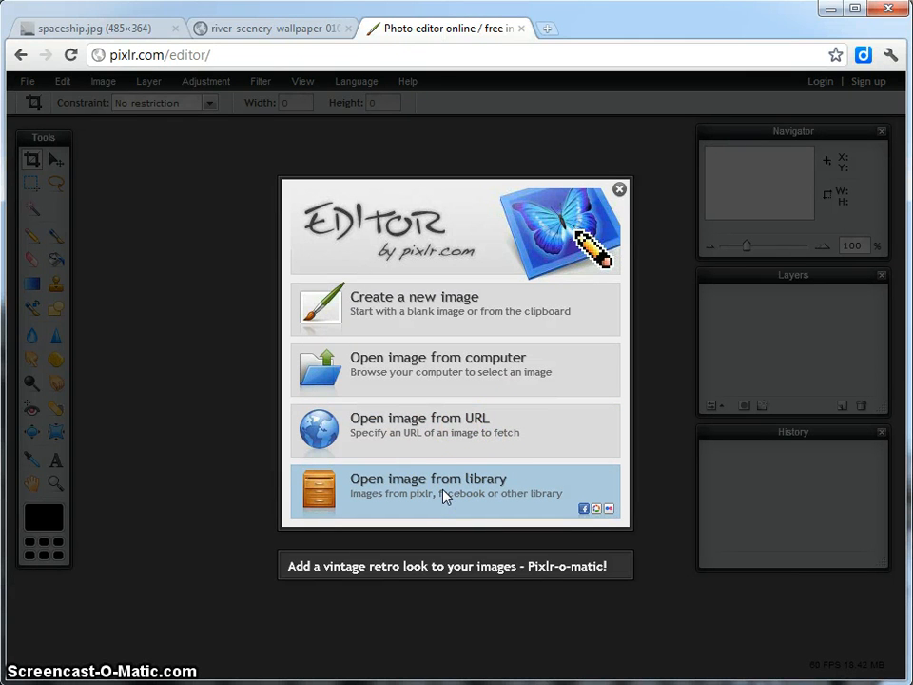
Create a new transparent image named Test with the 800 x 600 preset.
left_click(455, 434)
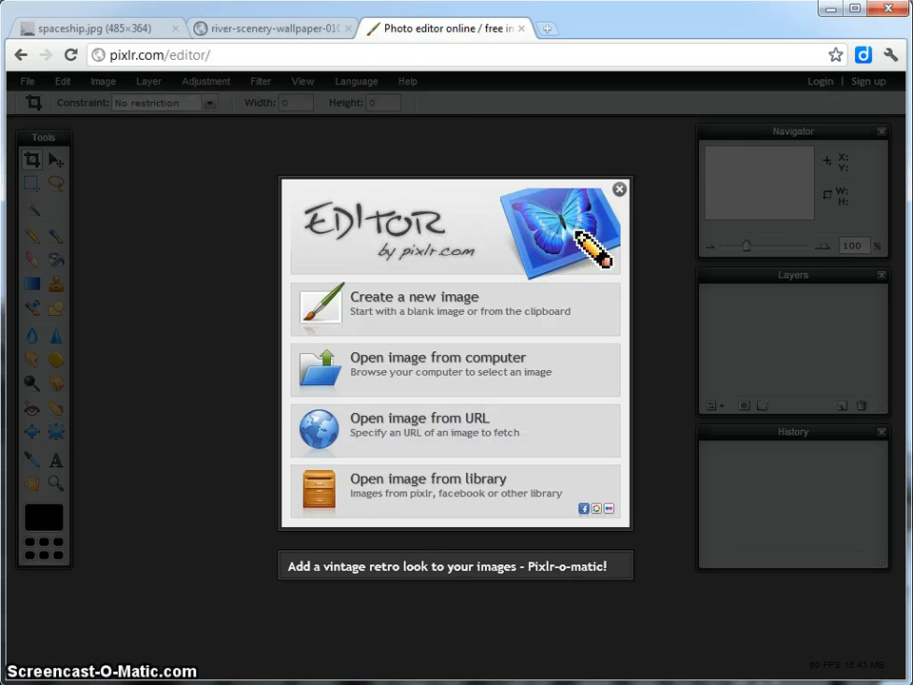
mouse_move(911, 285)
left_mouse_down()
mouse_move(289, 57)
mouse_move(279, 24)
mouse_move(912, 286)
left_mouse_up()
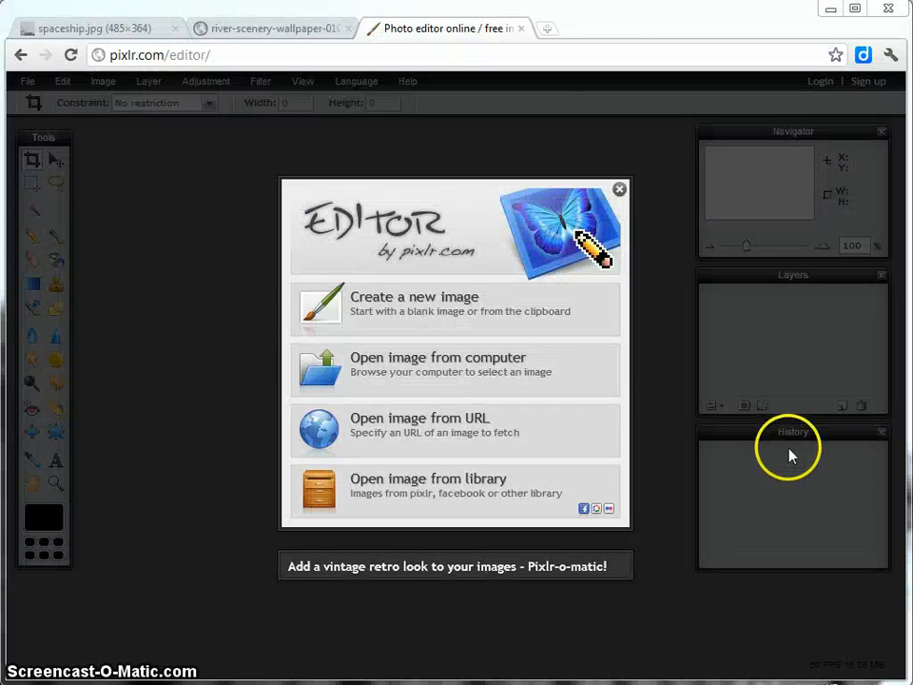
left_click(409, 317)
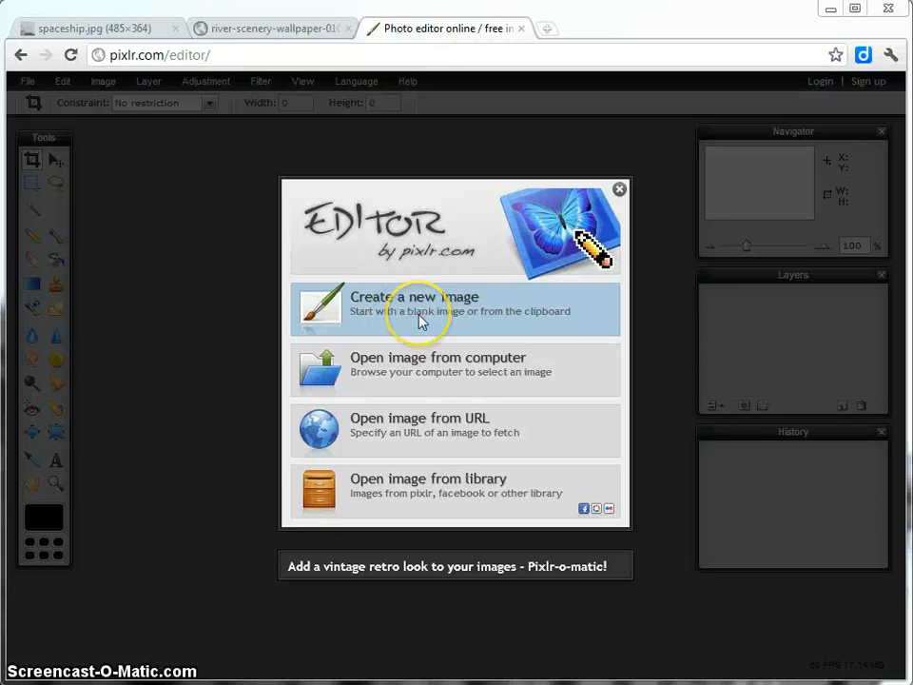
left_click(421, 312)
left_click(437, 312)
left_click_drag(428, 307, 347, 299)
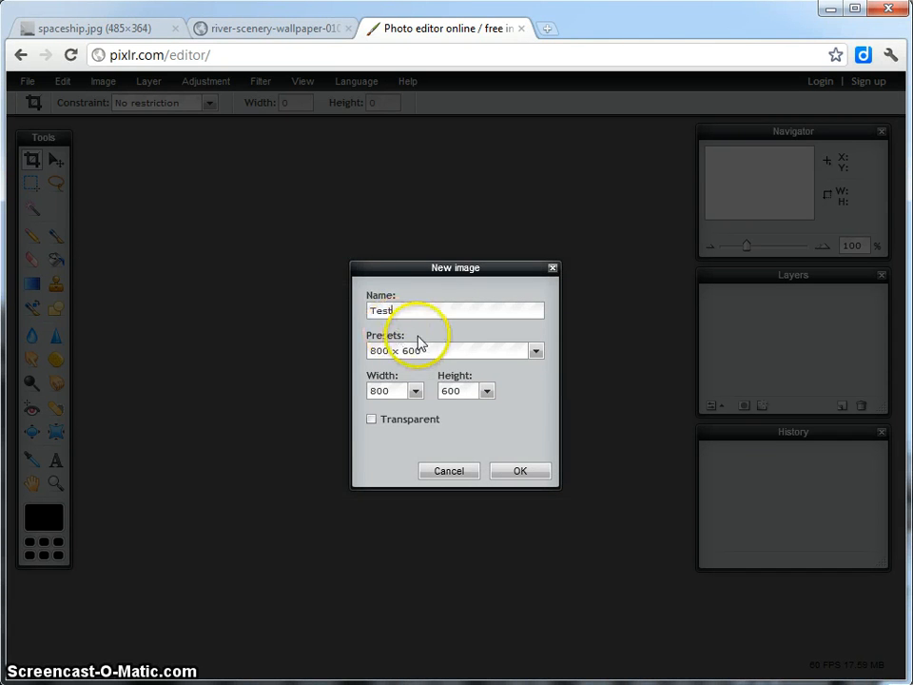
left_click(421, 350)
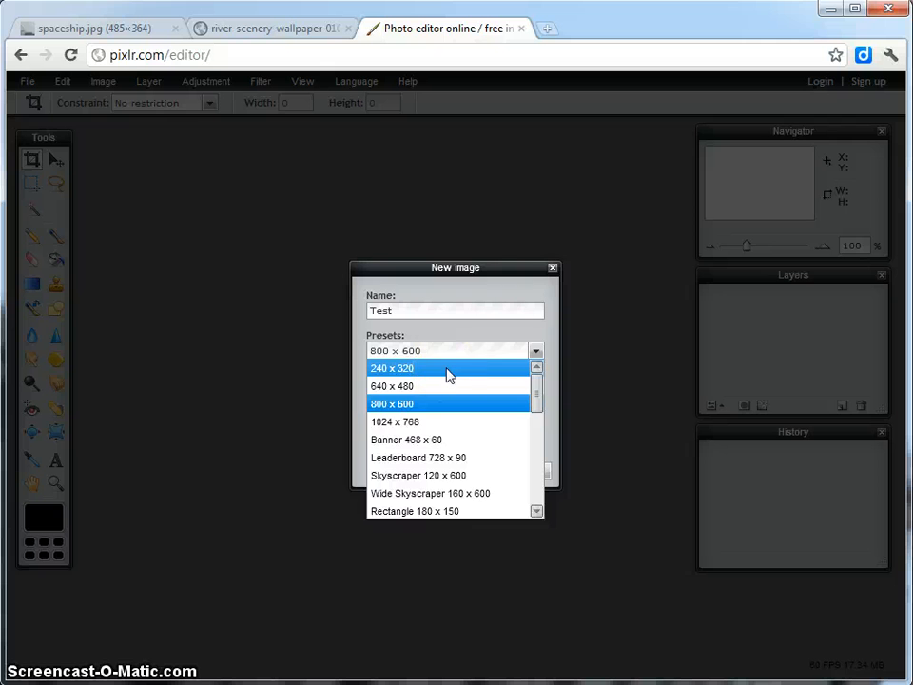
left_click(391, 402)
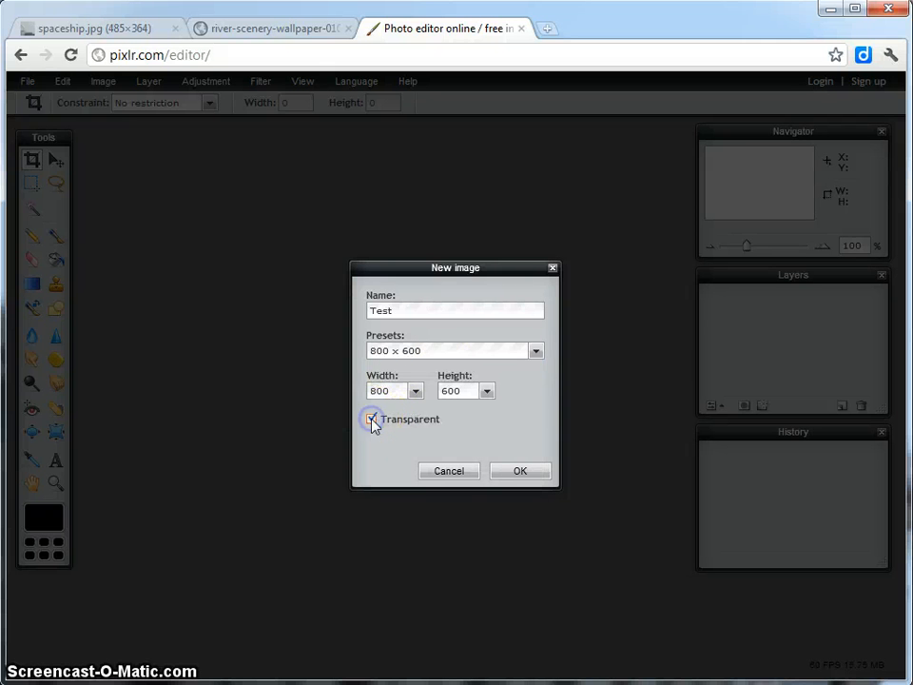
left_click(519, 471)
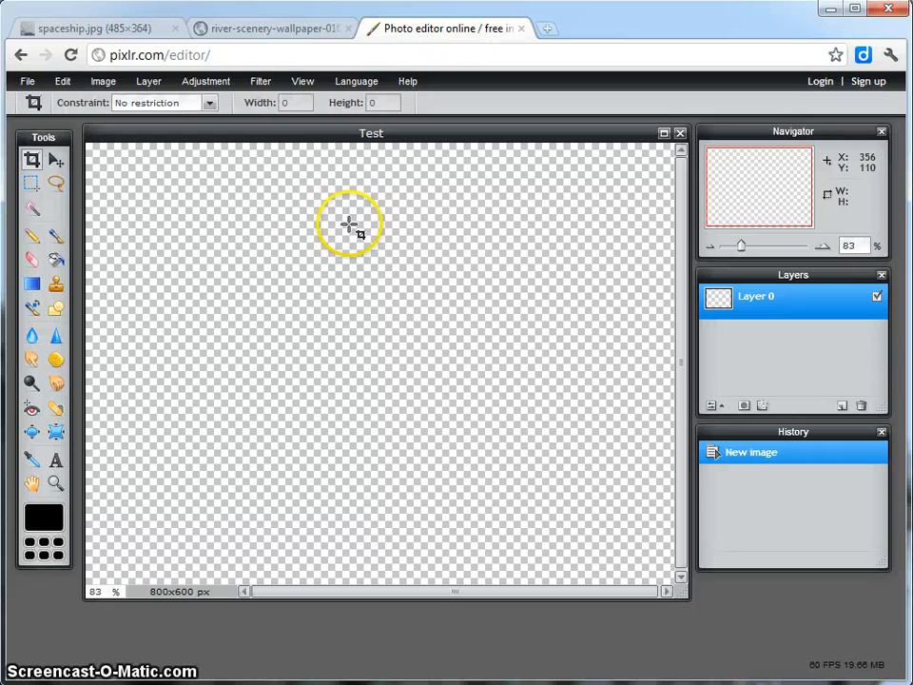
mouse_move(230, 139)
left_mouse_down()
mouse_move(228, 147)
mouse_move(231, 139)
left_mouse_up()
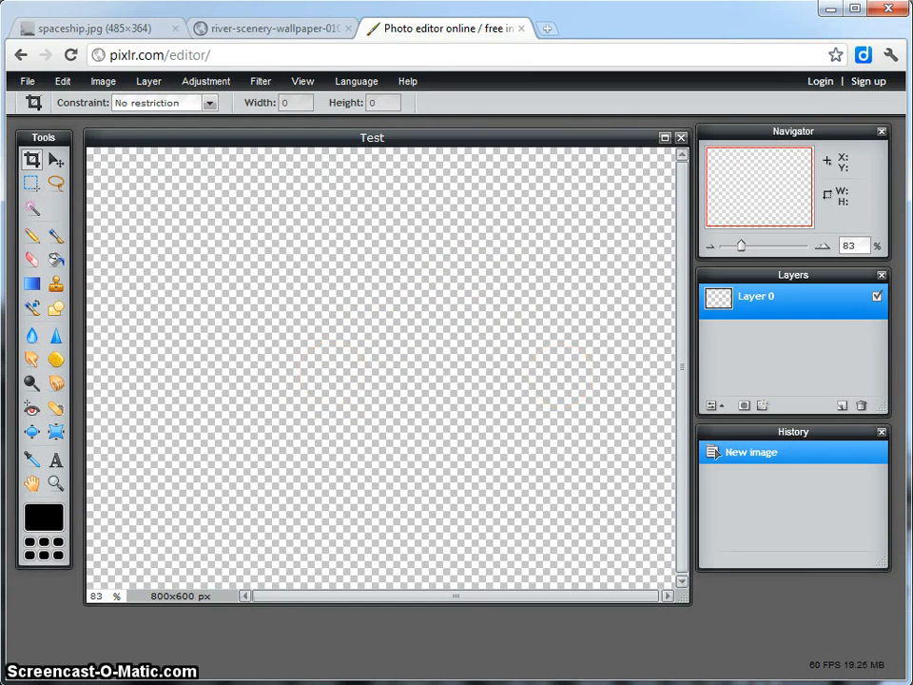
Switch to Paint, extend its window downward and place it over the browser.
left_click_drag(676, 87, 445, 21)
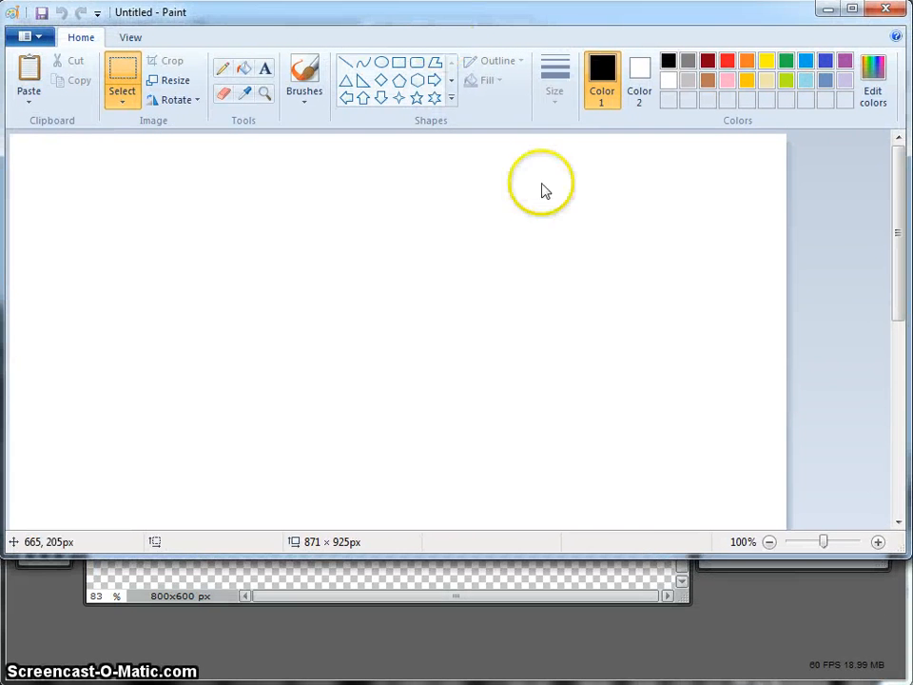
left_click_drag(633, 554, 629, 672)
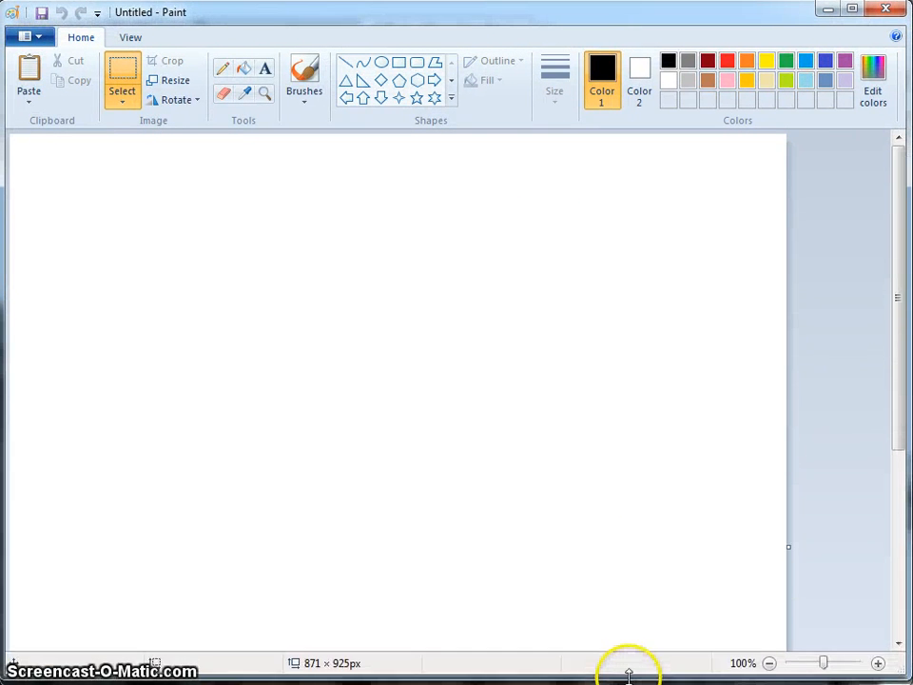
double_click(552, 24)
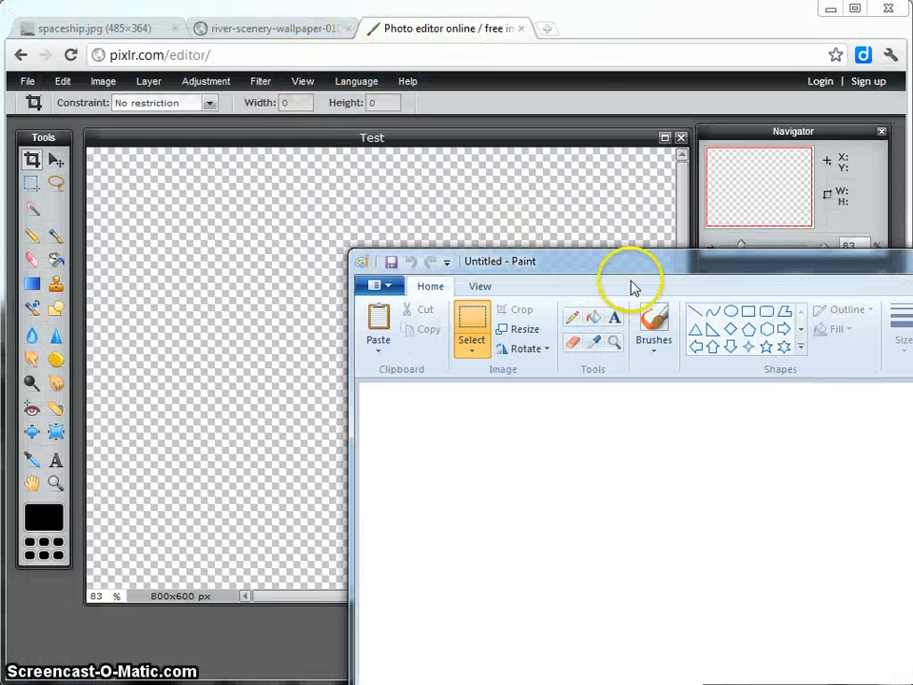
mouse_move(658, 261)
left_mouse_down()
mouse_move(373, 153)
mouse_move(308, 21)
left_mouse_up()
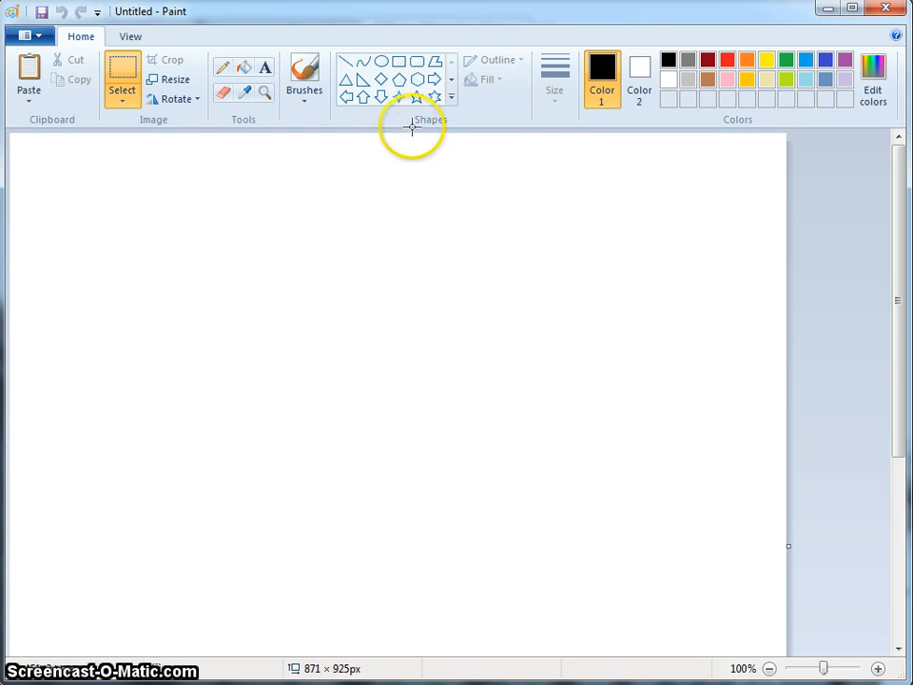
Draw a red-filled rectangle in the middle of the canvas and a yellow circle outline overlapping its lower-left corner.
left_click(398, 61)
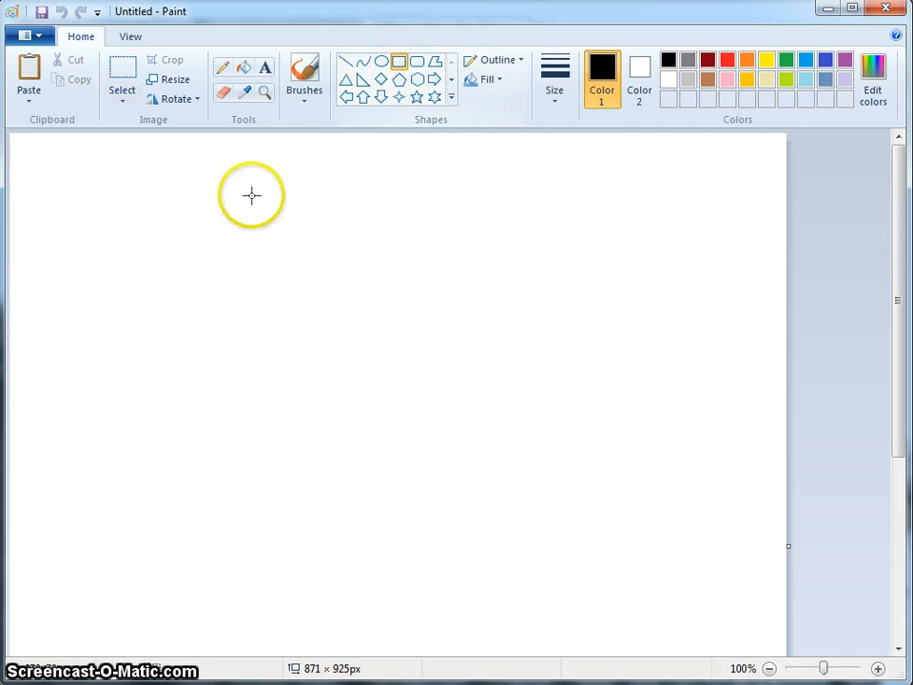
left_click(728, 60)
left_click_drag(234, 223, 593, 447)
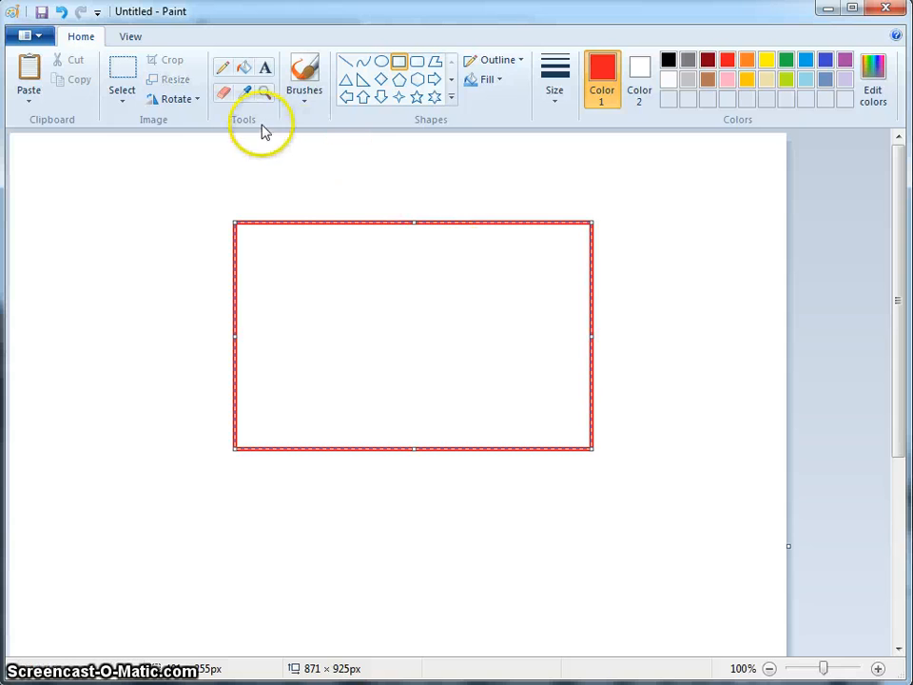
left_click(244, 67)
left_click(457, 305)
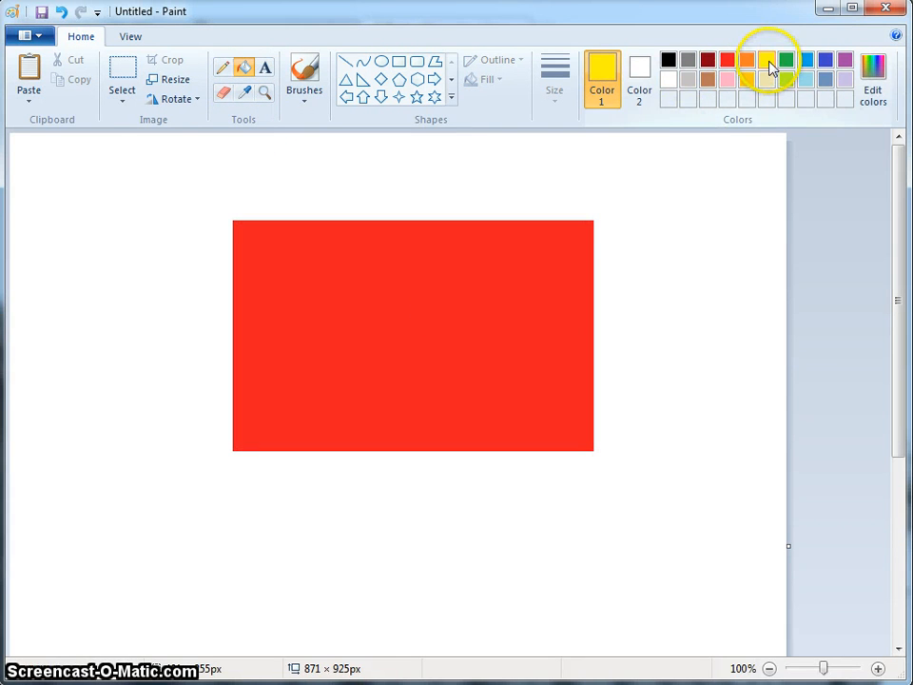
left_click(382, 61)
left_click_drag(150, 549, 377, 315)
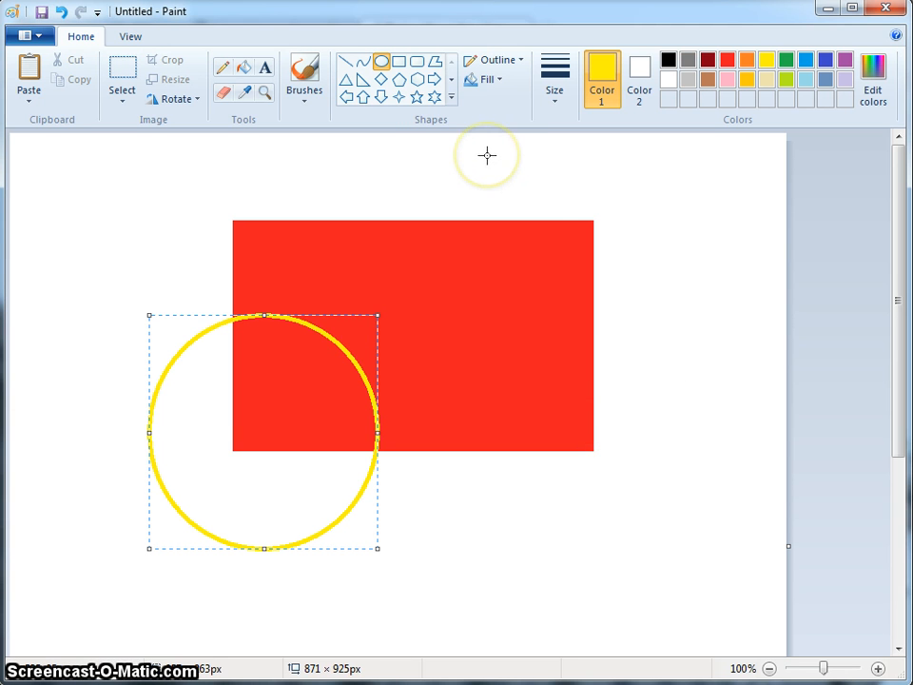
Try to erase the arc of the yellow circle lying over the red rectangle, and undo the erasing.
left_click(225, 93)
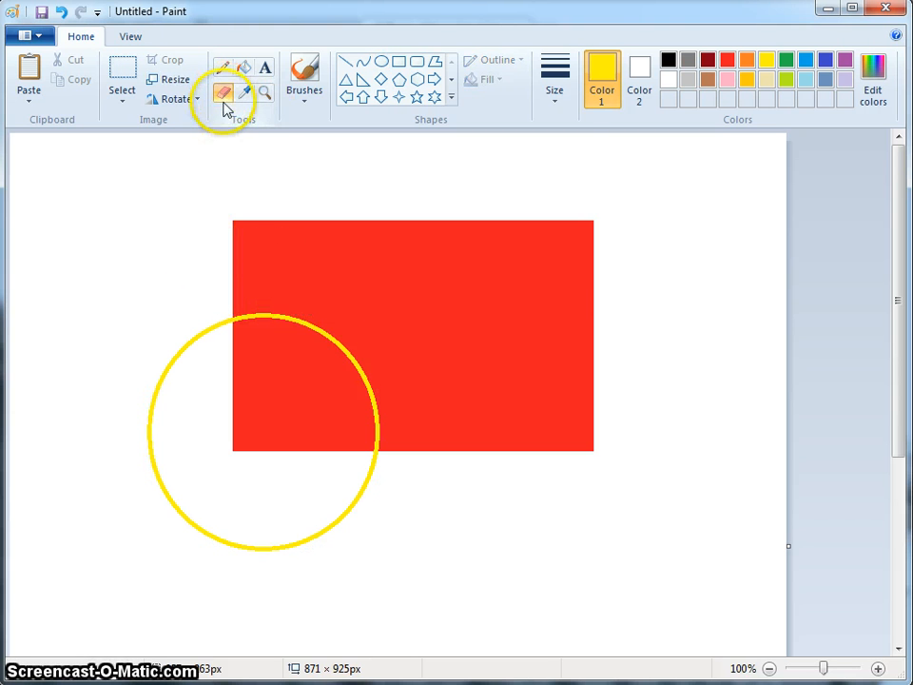
mouse_move(264, 286)
left_mouse_down()
mouse_move(267, 296)
mouse_move(216, 332)
mouse_move(235, 315)
mouse_move(266, 314)
mouse_move(328, 330)
mouse_move(367, 382)
mouse_move(375, 459)
left_mouse_up()
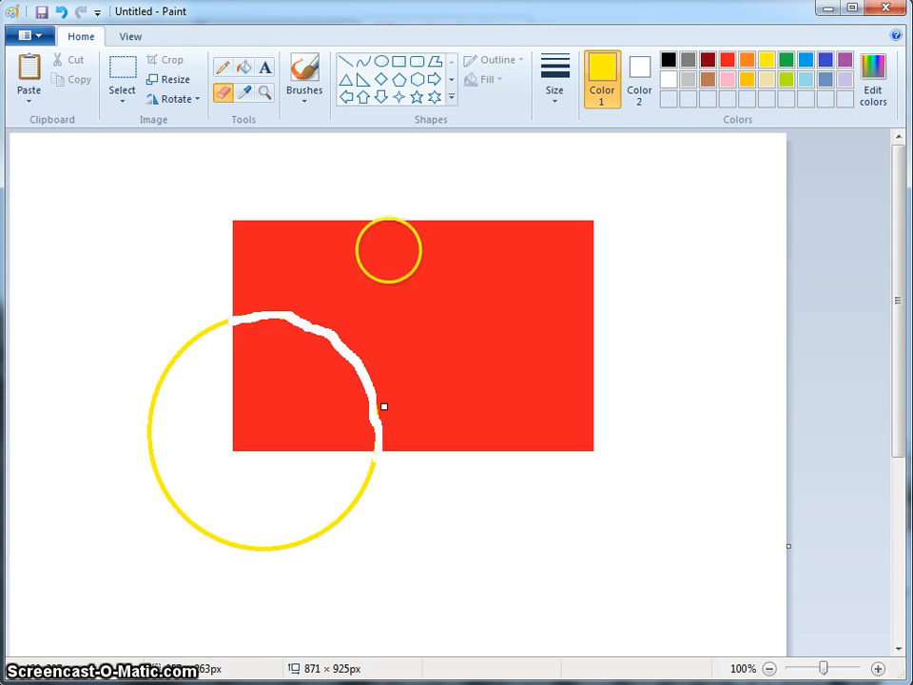
left_click(62, 14)
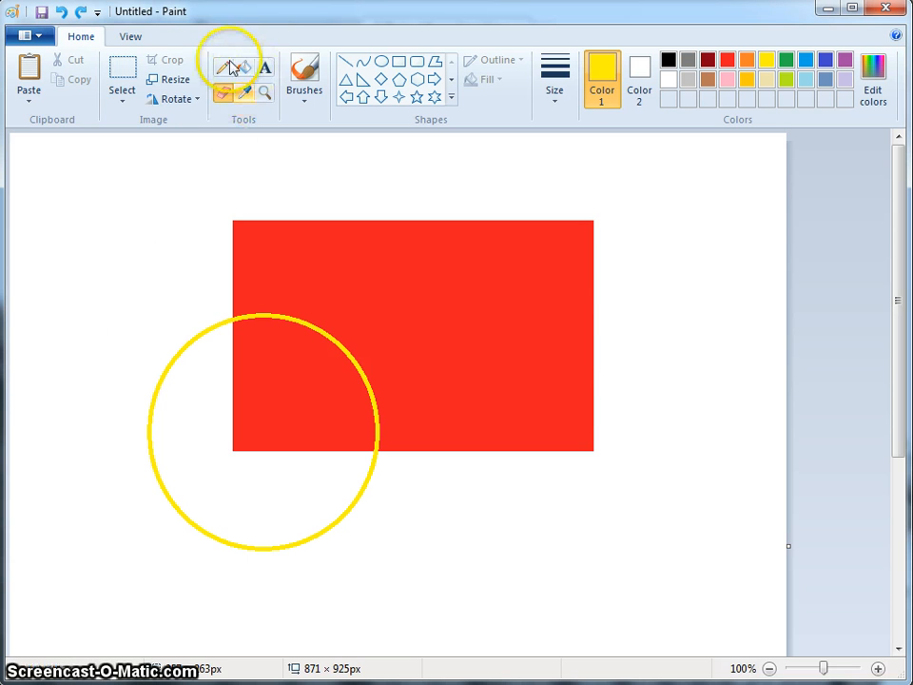
Select a rectangular area around the whole yellow circle and move it slightly down and to the left.
left_click(121, 74)
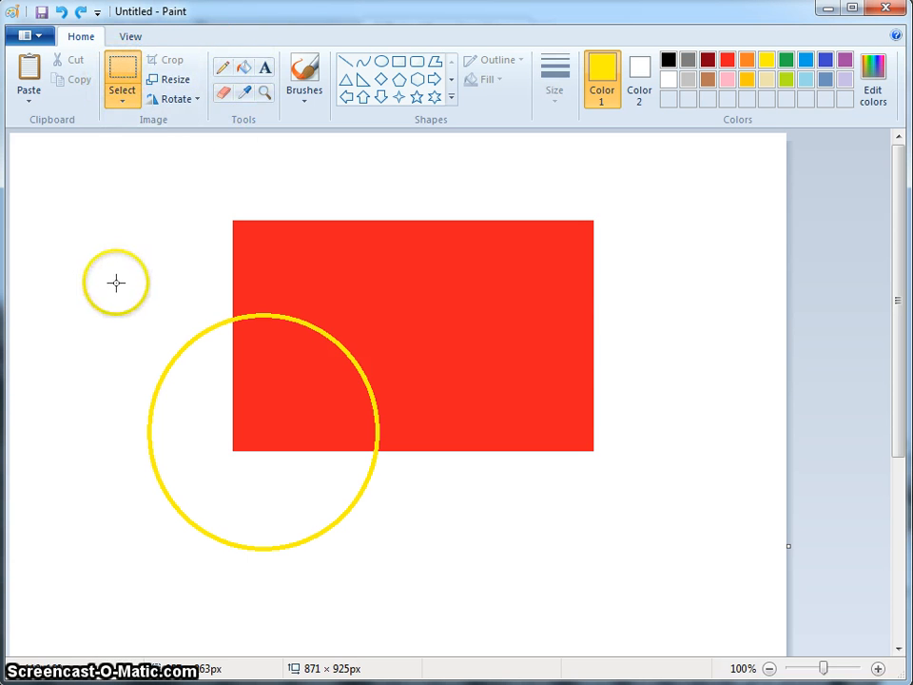
left_click_drag(315, 407, 344, 466)
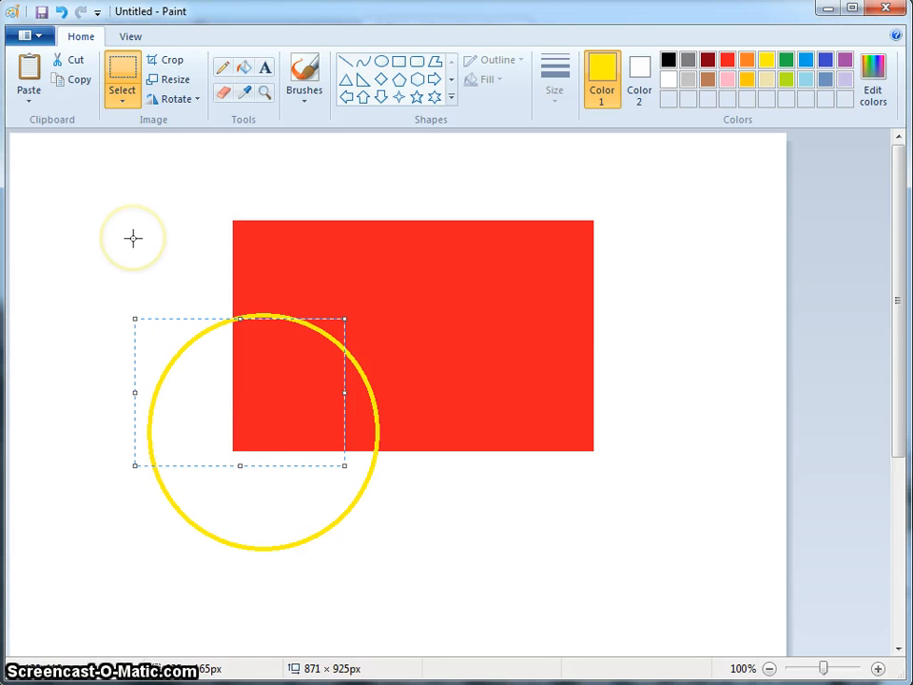
left_click(150, 204)
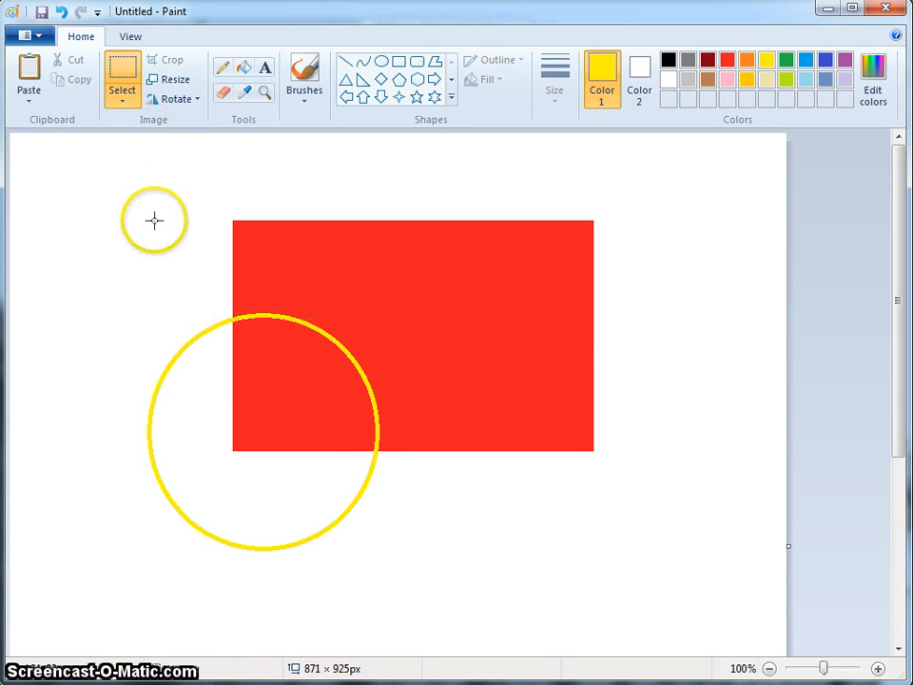
left_click_drag(137, 305, 393, 567)
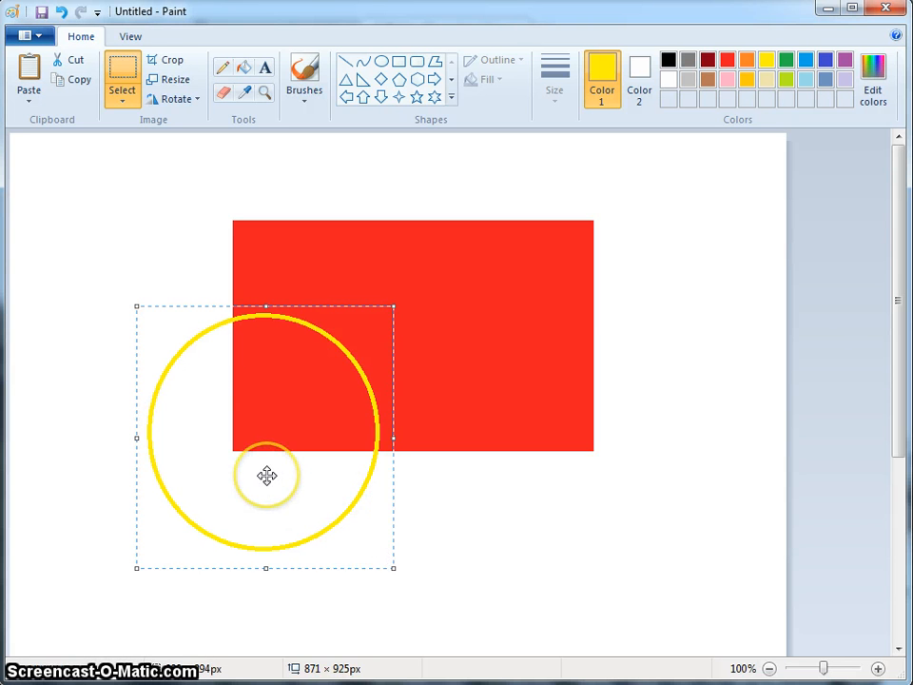
mouse_move(266, 475)
left_mouse_down()
mouse_move(221, 517)
mouse_move(262, 482)
left_mouse_up()
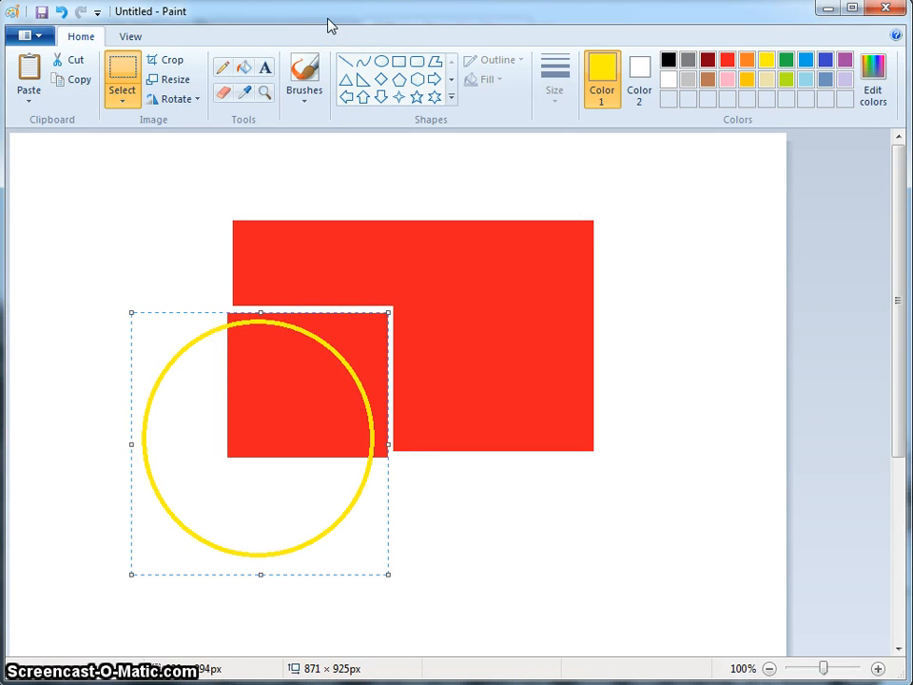
Switch back to the Pixlr editor and draw a filled black rectangle across the upper middle of the Test canvas.
mouse_move(328, 20)
left_mouse_down()
mouse_move(623, 112)
mouse_move(912, 149)
left_mouse_up()
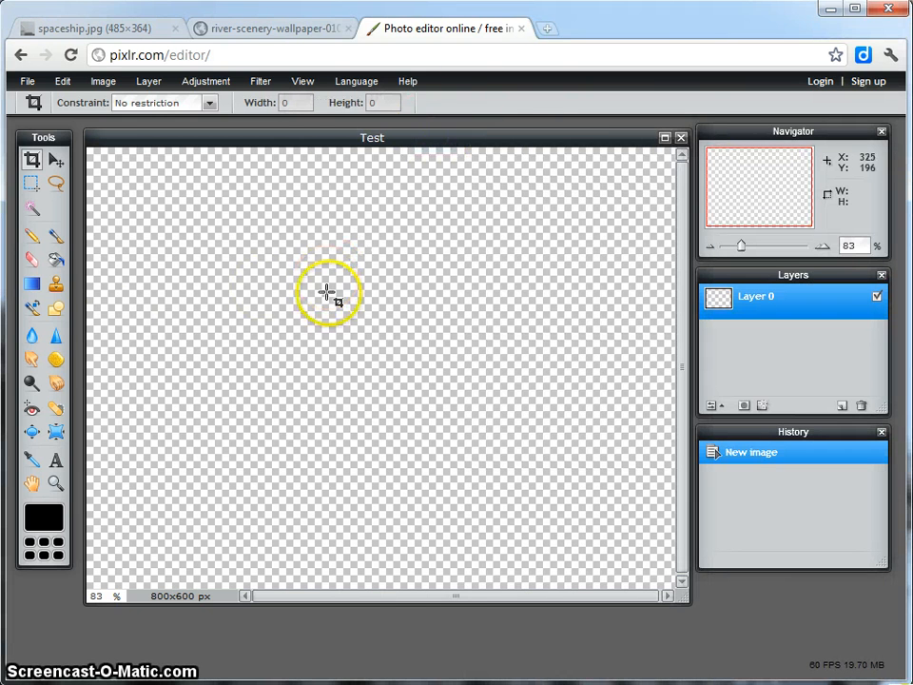
left_click(54, 311)
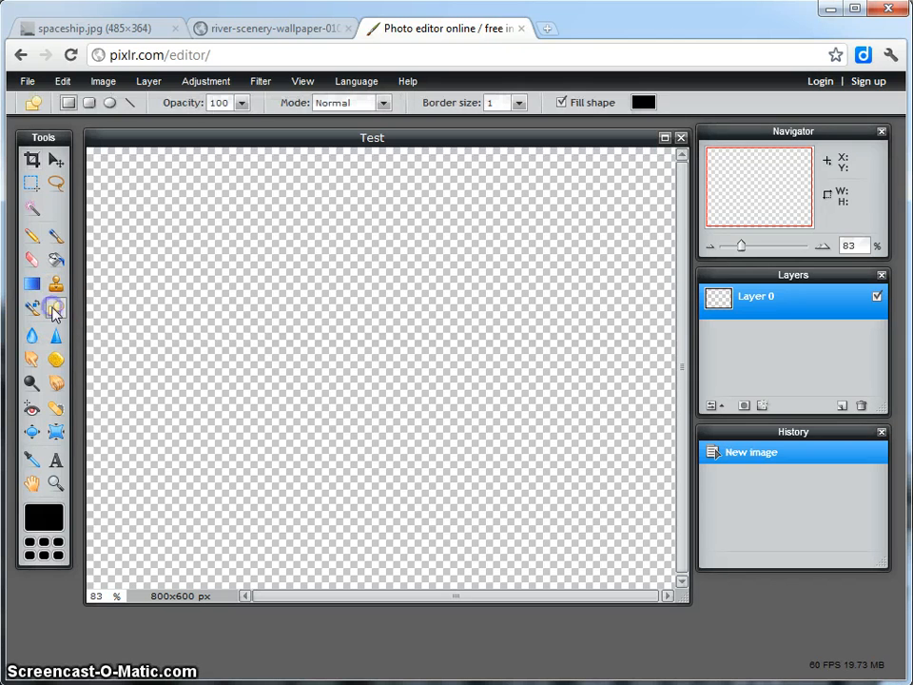
left_click(67, 102)
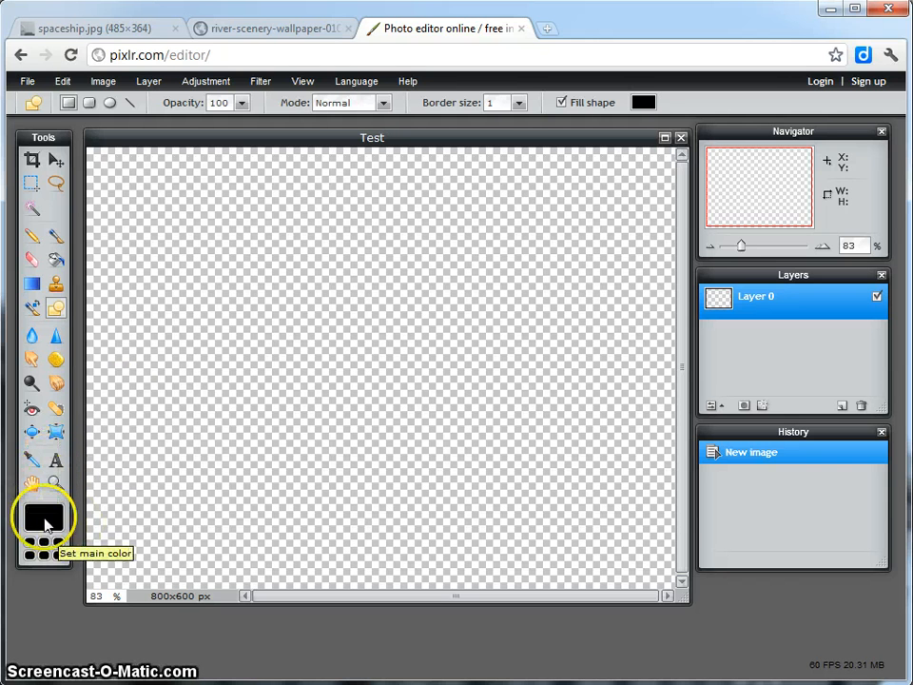
scroll(176, 238, "down", 1)
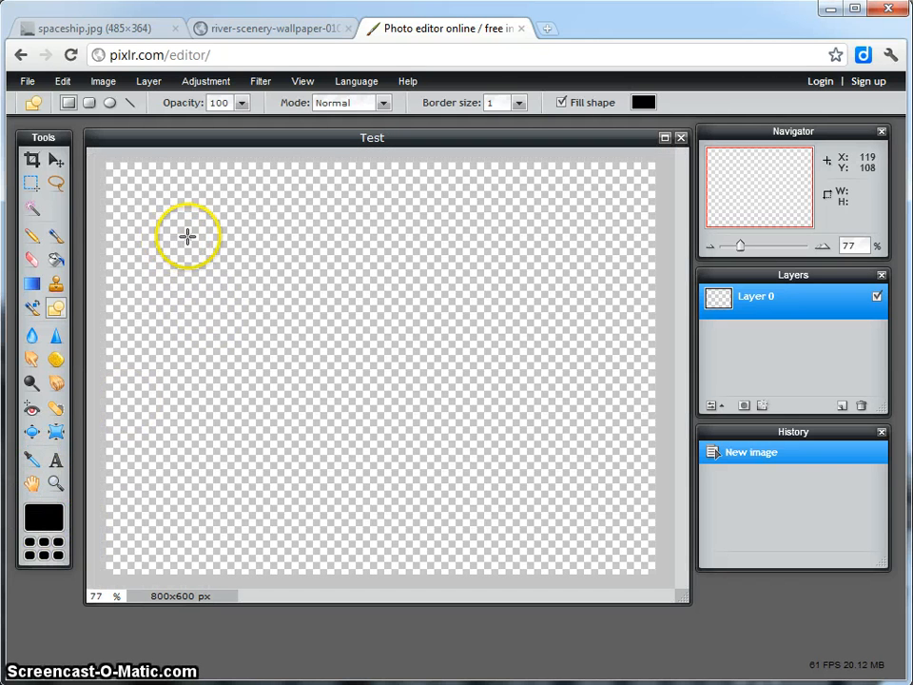
left_click_drag(187, 237, 524, 402)
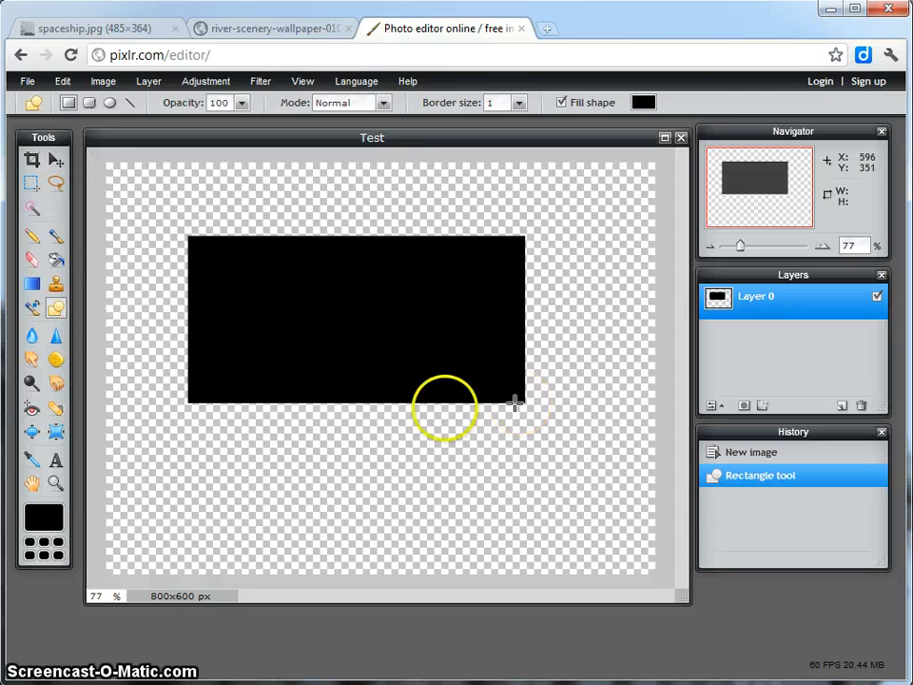
Pick a bright red main color and fill the black rectangle with it using the Paint bucket tool.
left_click(58, 261)
left_click(40, 515)
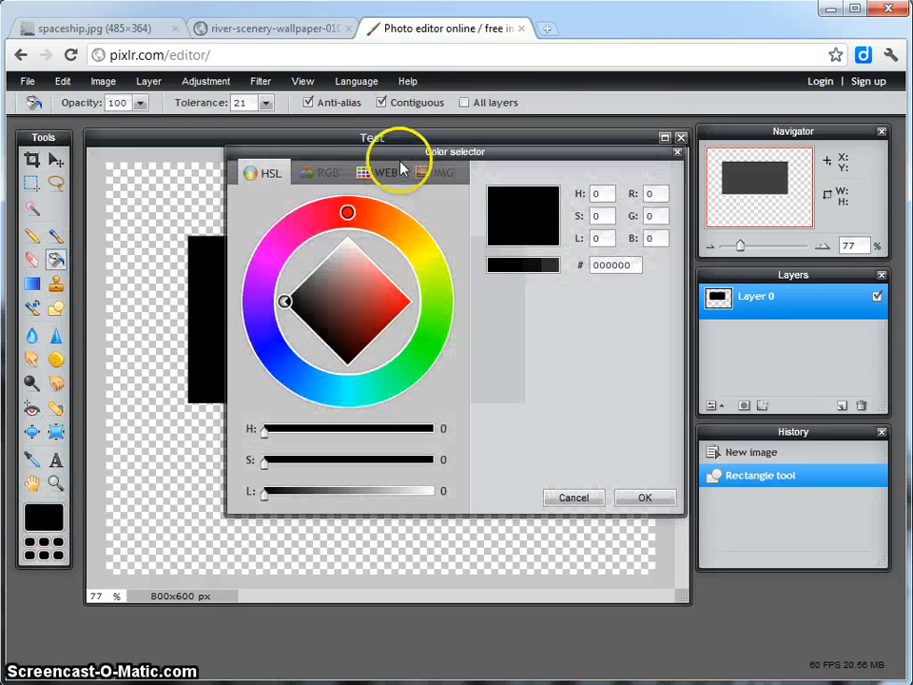
left_click(349, 214)
left_click(410, 307)
left_click(622, 498)
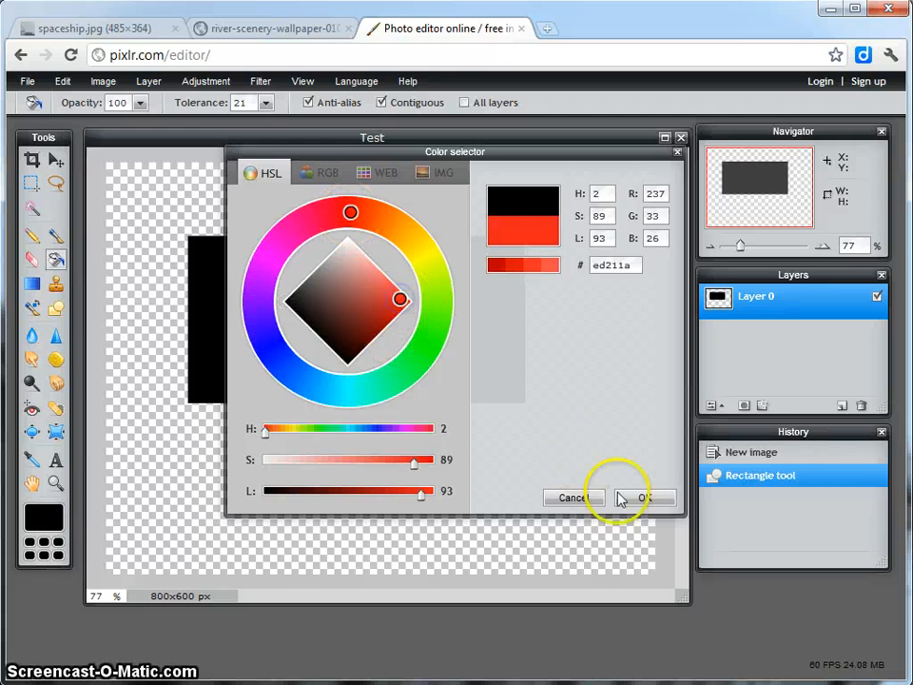
left_click(312, 328)
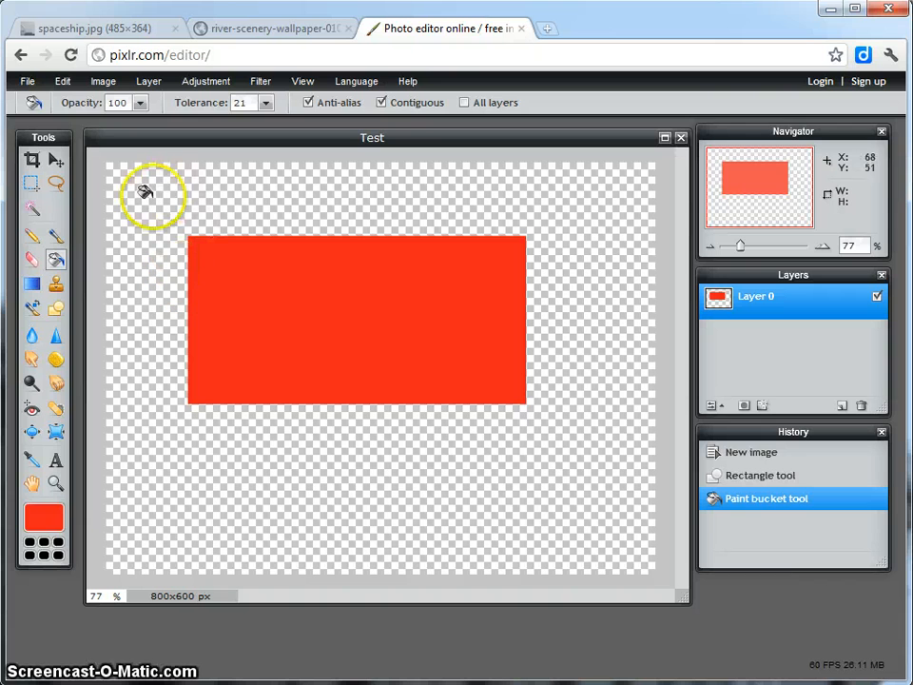
Set up the Ellipse tool to draw without a shape fill, and choose yellow as the main color.
left_click(56, 309)
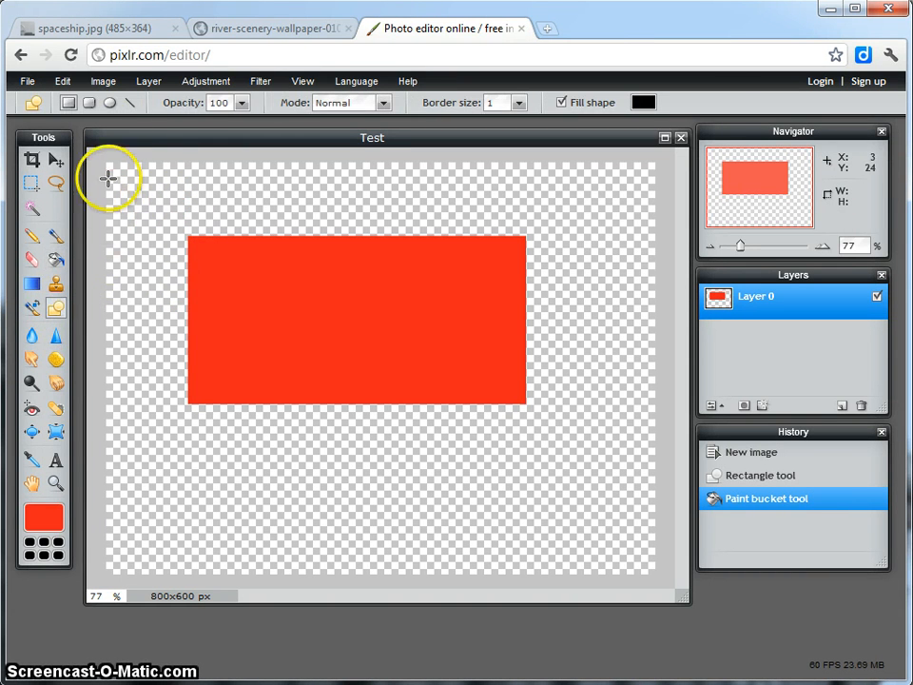
left_click(109, 103)
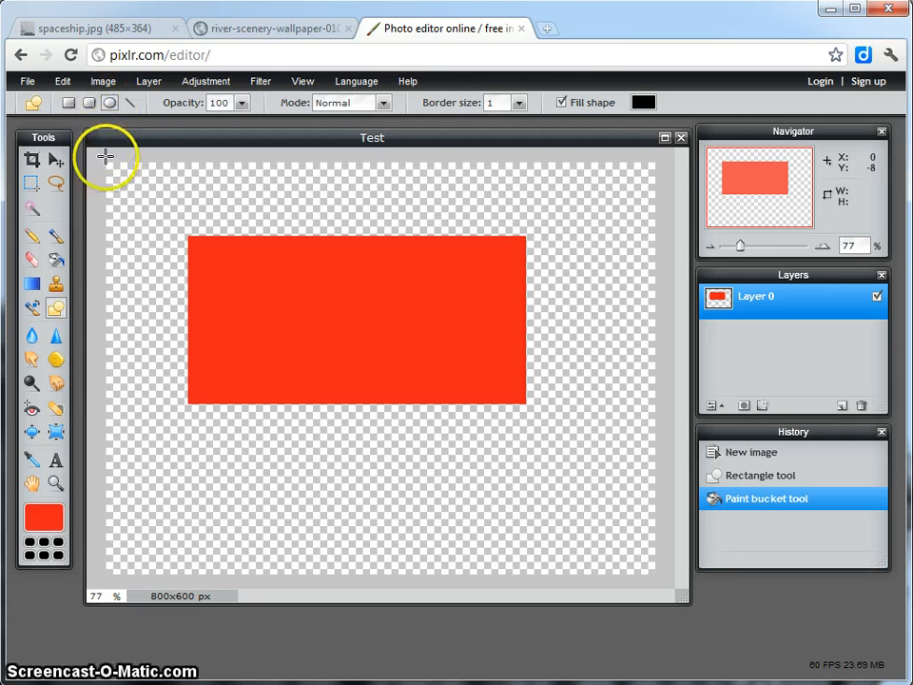
left_click(562, 102)
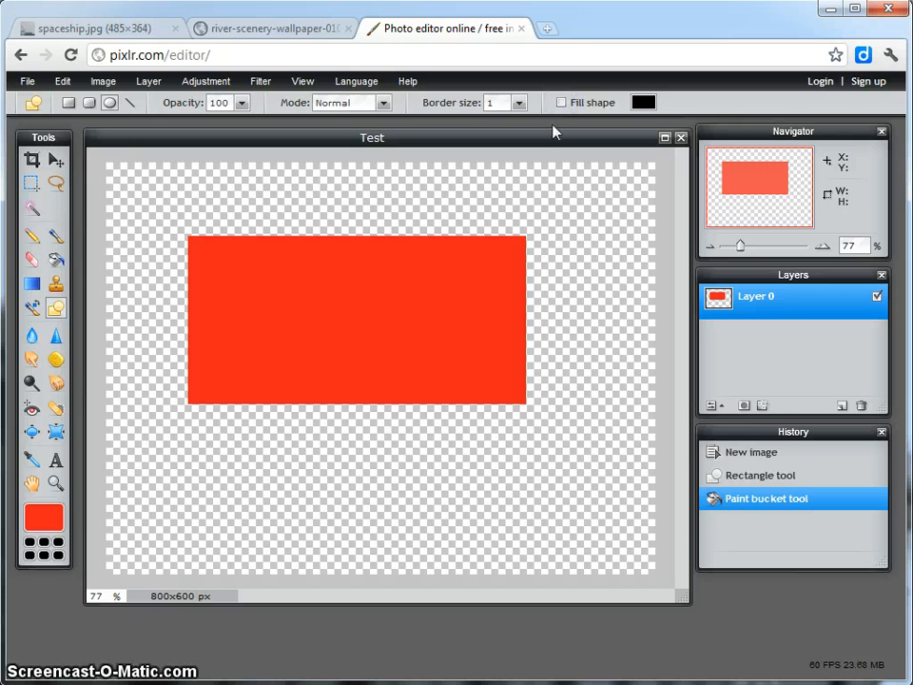
left_click(30, 518)
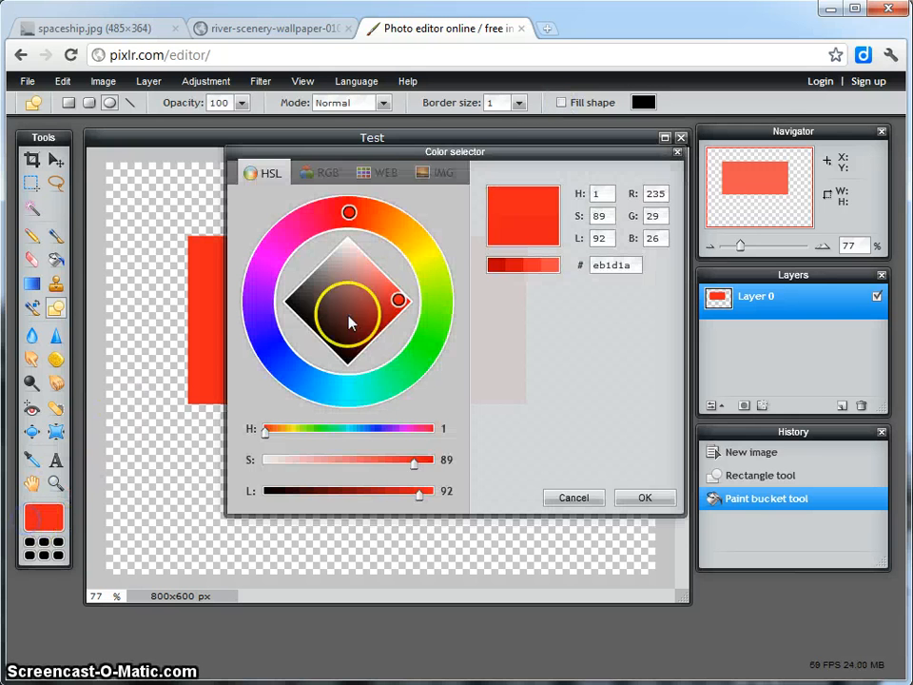
left_click(428, 249)
left_click(634, 498)
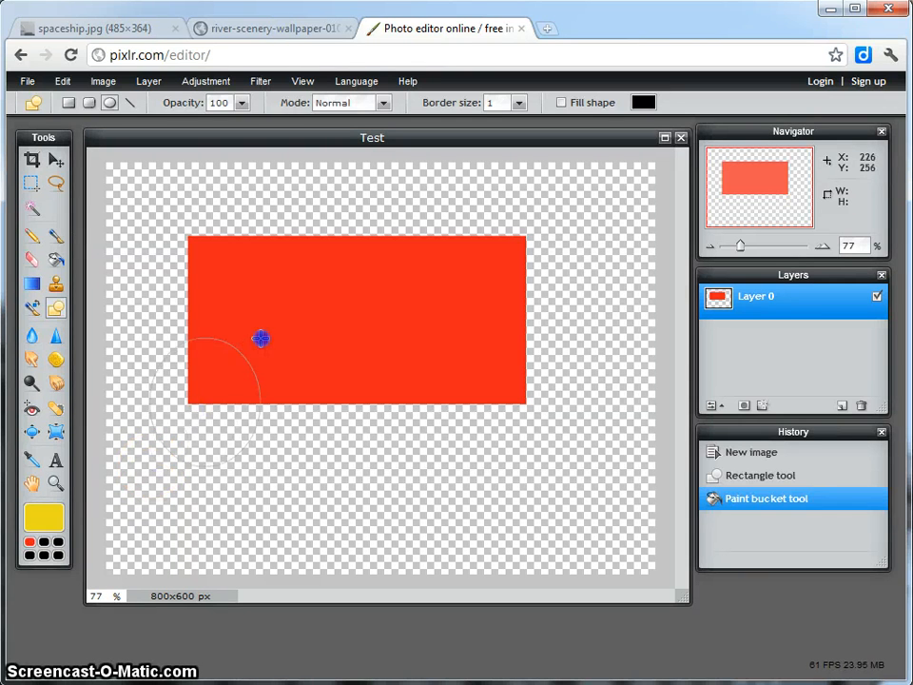
Try drawing a thin yellow circle outline over the red rectangle's lower-left corner on the same layer, and undo it.
left_click_drag(261, 338, 260, 338)
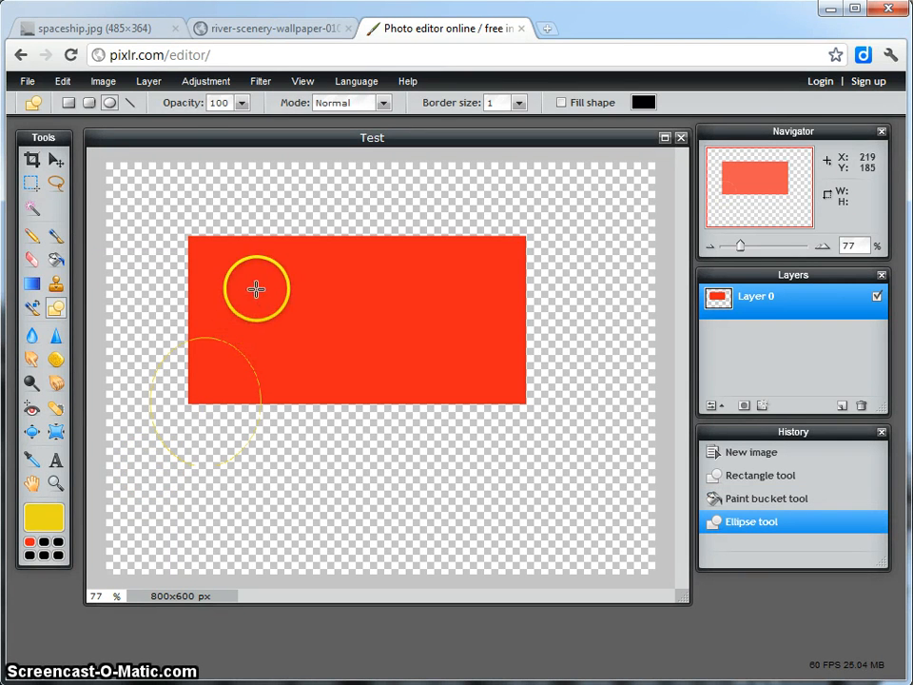
left_click(62, 81)
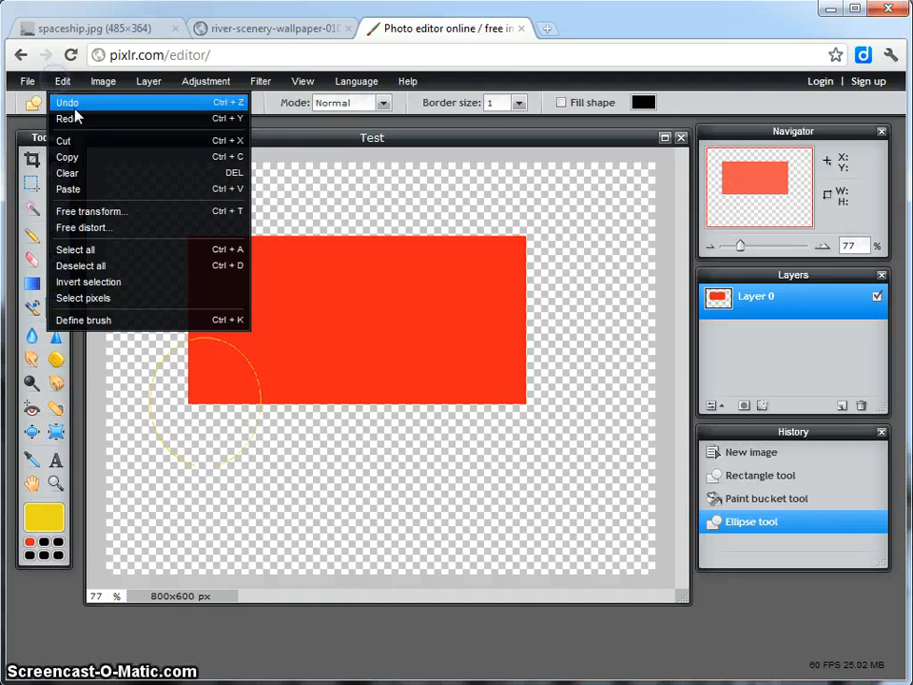
left_click(69, 102)
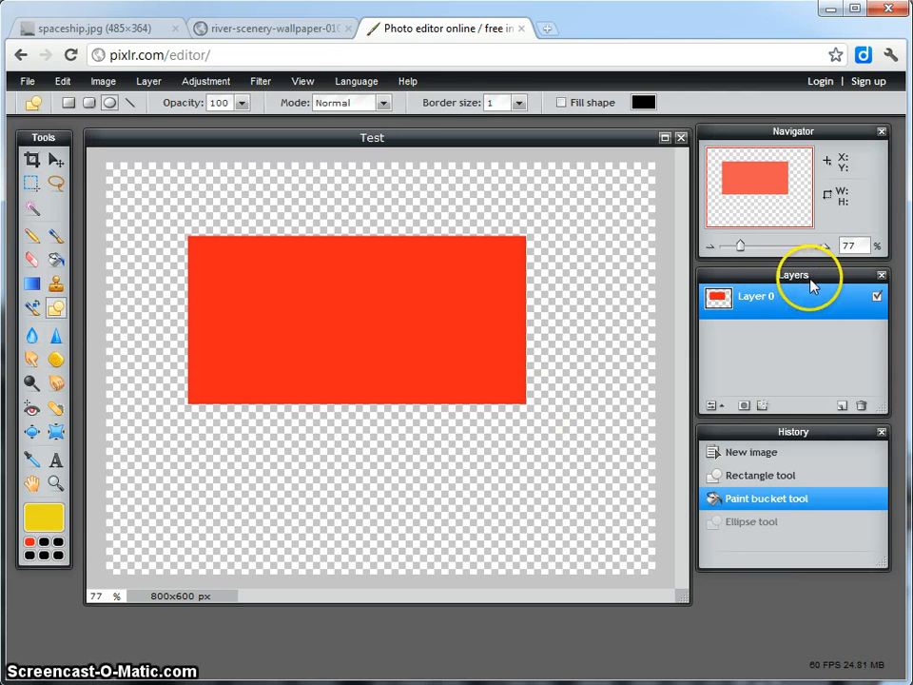
Add a new layer and draw a yellow circle outline with border size 25 overlapping the rectangle's lower-left corner.
left_click(839, 405)
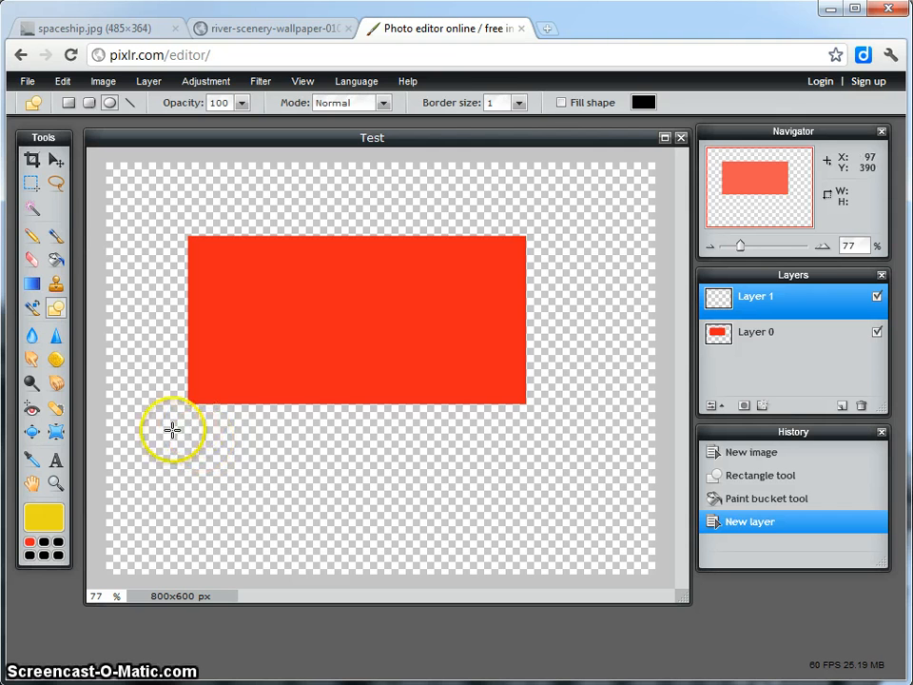
left_click(519, 104)
left_click(454, 122)
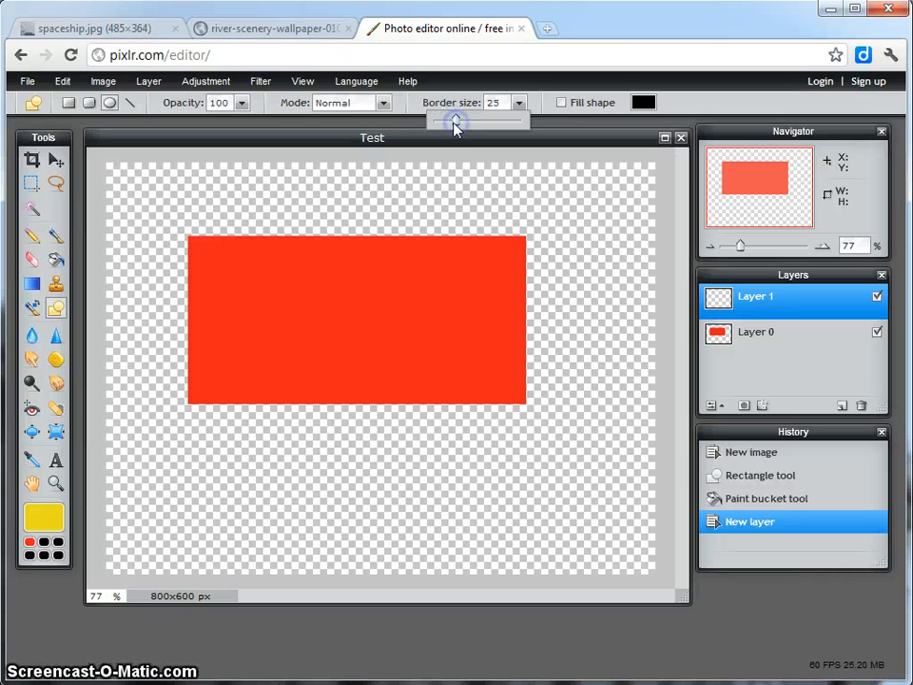
left_click(195, 393)
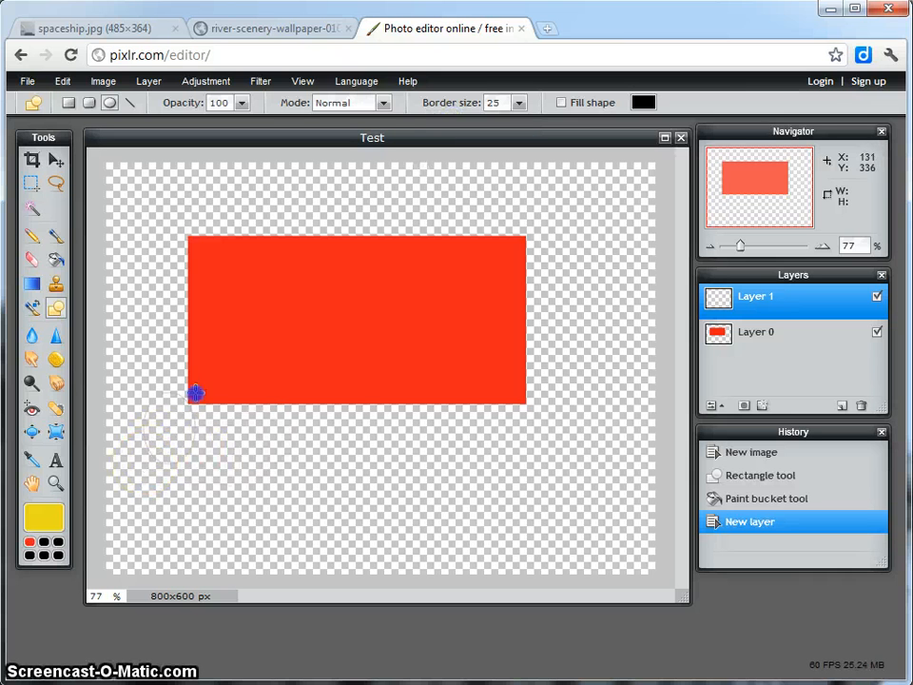
left_click_drag(293, 303, 292, 302)
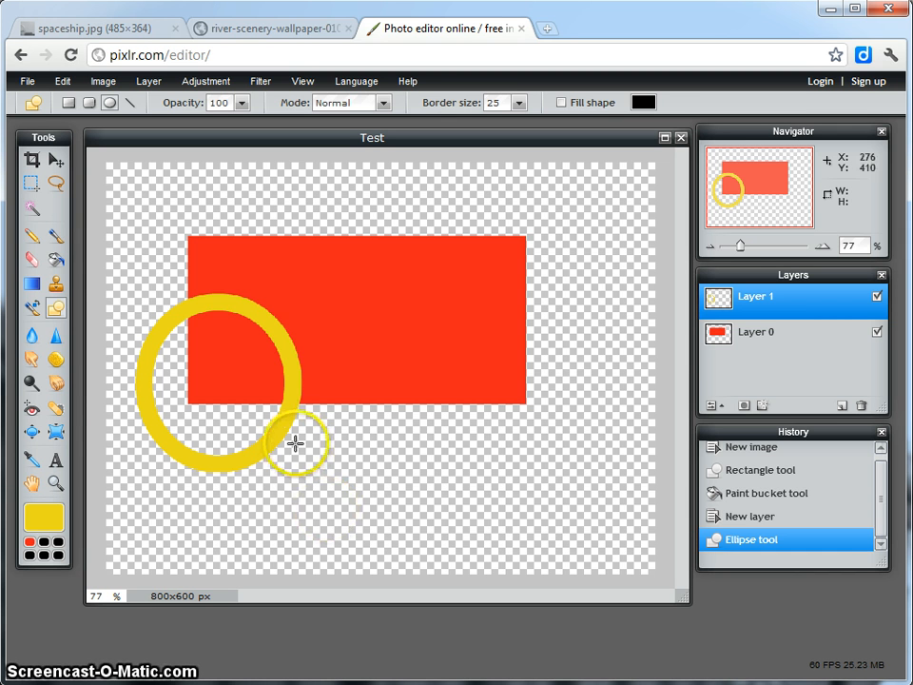
Erase the upper arc of the yellow circle where it crosses the red rectangle, and undo the erasing.
left_click(32, 259)
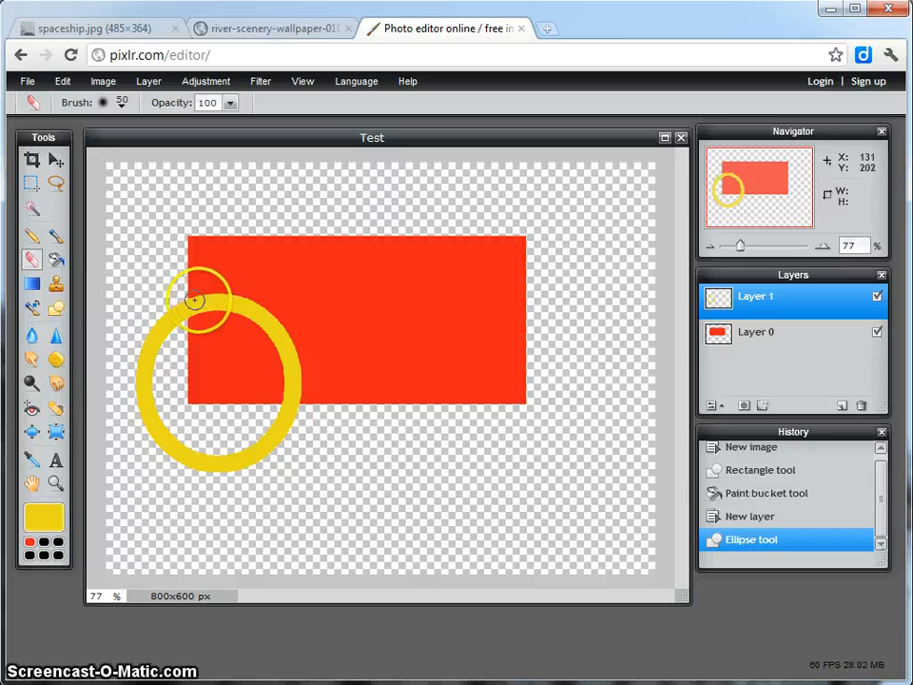
left_click_drag(202, 305, 205, 304)
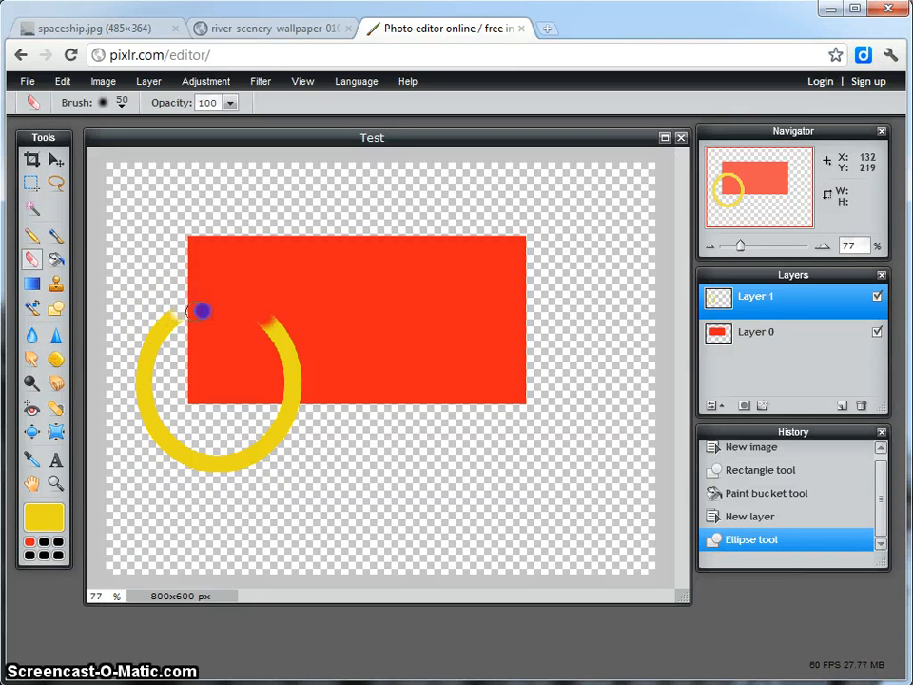
left_click_drag(283, 322, 266, 328)
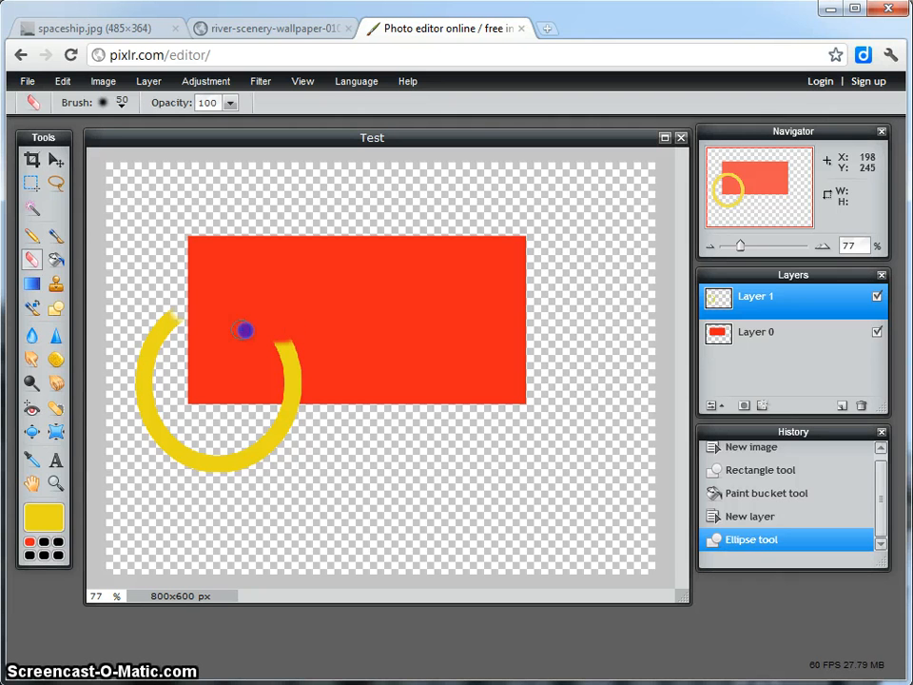
left_click_drag(180, 312, 180, 312)
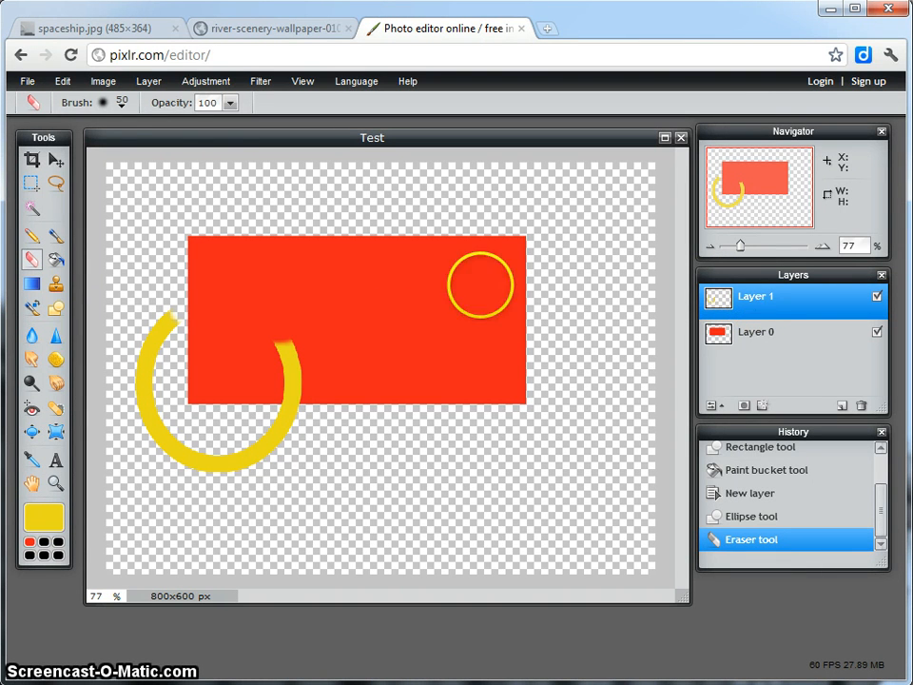
left_click(62, 81)
left_click(66, 99)
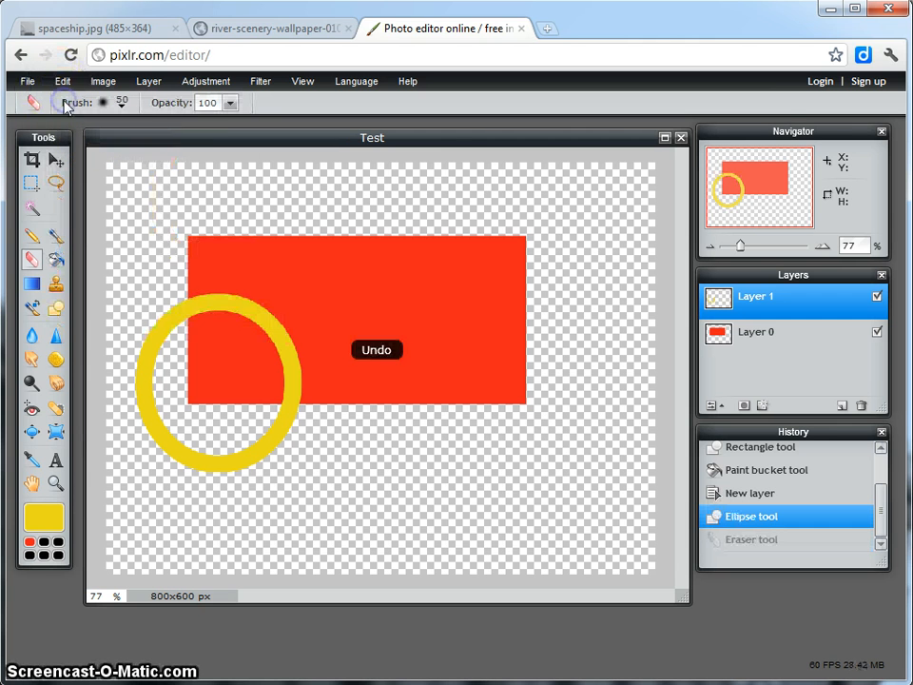
Move the yellow circle on Layer 1 slightly to the left and the red rectangle on Layer 0 slightly up and left.
left_click(56, 163)
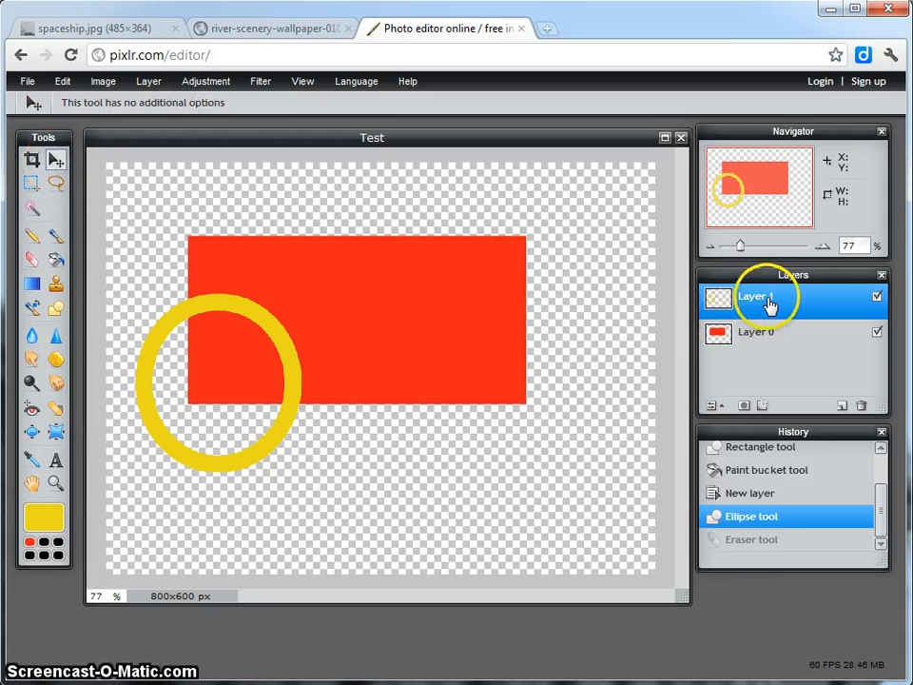
mouse_move(230, 308)
left_mouse_down()
mouse_move(285, 350)
mouse_move(364, 344)
mouse_move(257, 340)
mouse_move(204, 289)
mouse_move(271, 318)
mouse_move(243, 335)
mouse_move(217, 307)
left_mouse_up()
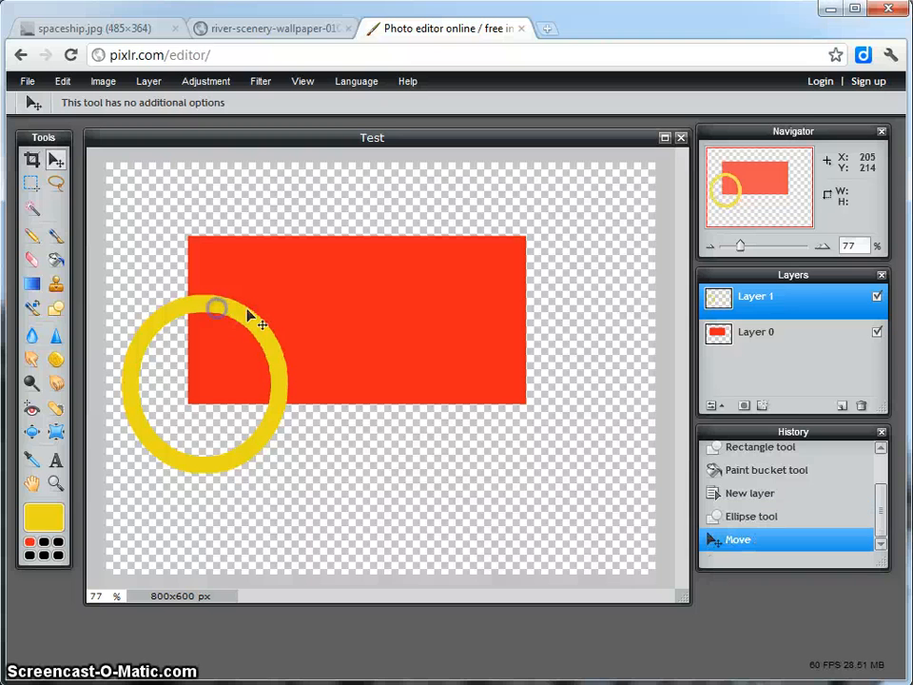
left_click(778, 334)
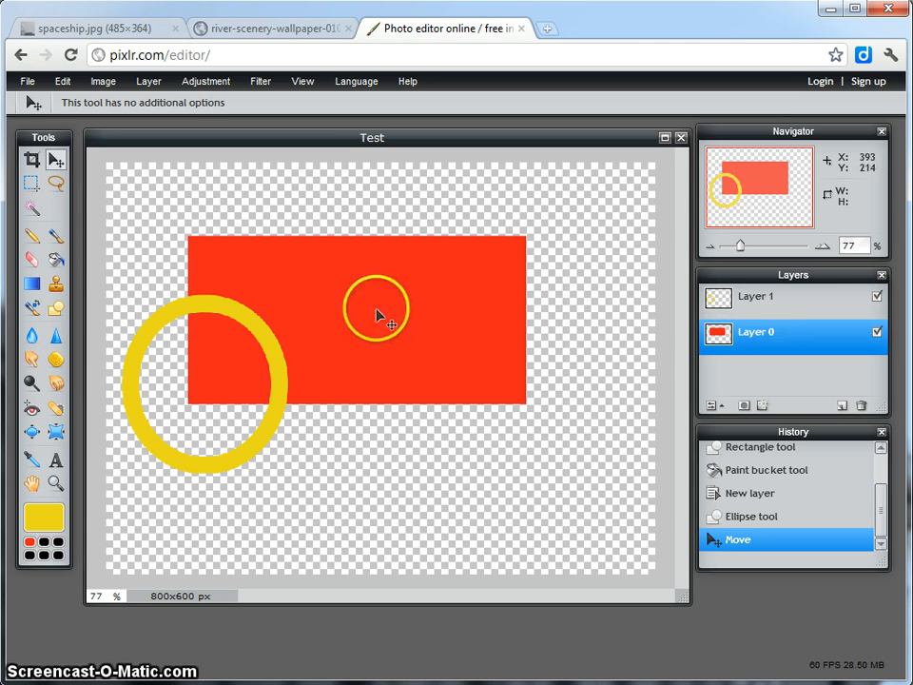
mouse_move(377, 310)
left_mouse_down()
mouse_move(403, 319)
mouse_move(429, 309)
mouse_move(373, 315)
mouse_move(381, 326)
mouse_move(416, 305)
mouse_move(373, 310)
left_mouse_up()
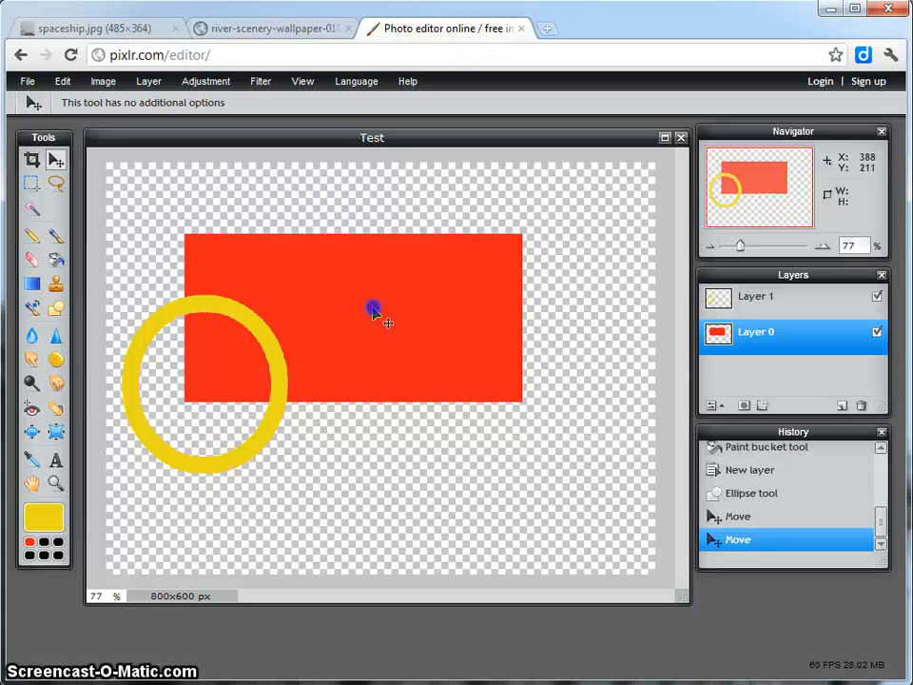
Add a new layer above the circle's layer and paint a freehand green zigzag across the rectangle and circle with the Brush tool.
left_click(797, 308)
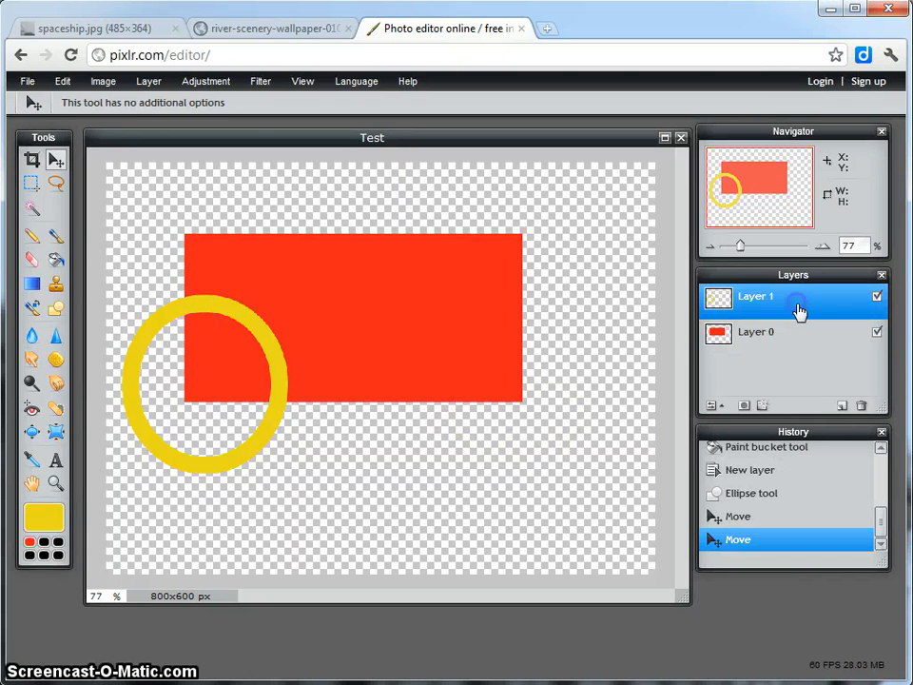
left_click(843, 407)
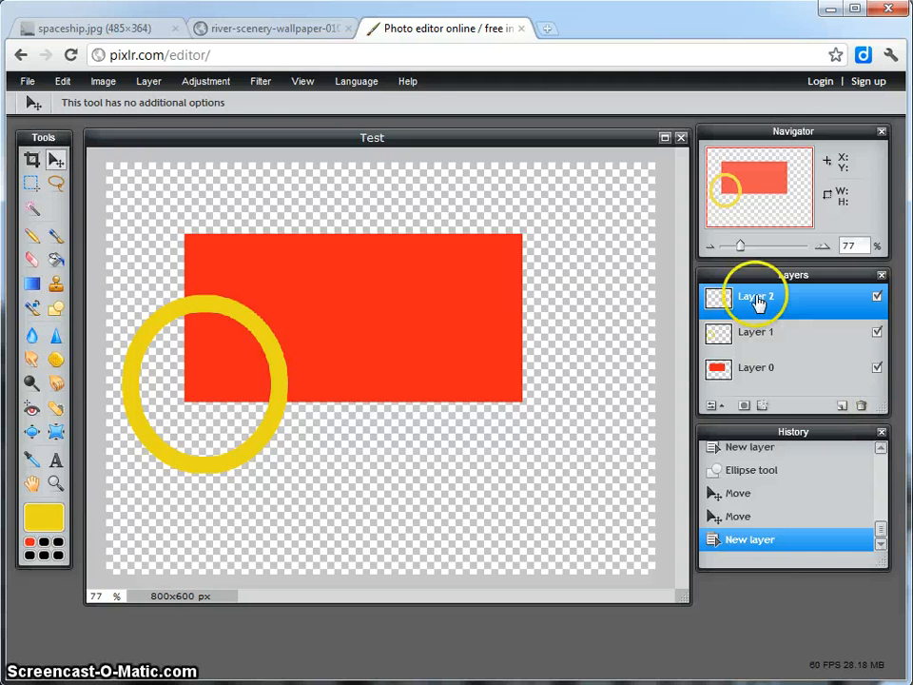
left_click(57, 235)
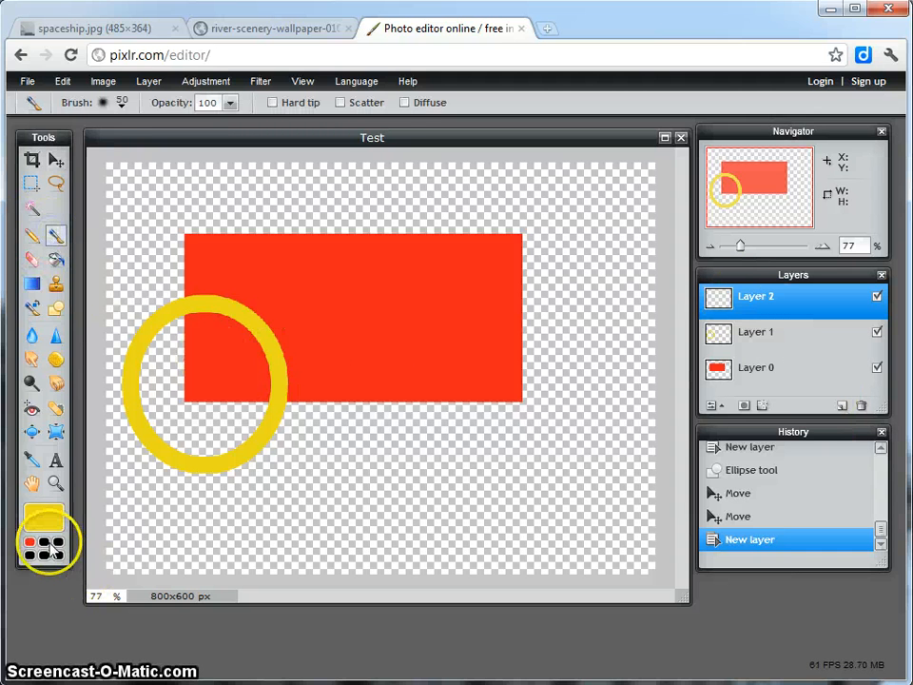
left_click(44, 519)
left_click(431, 326)
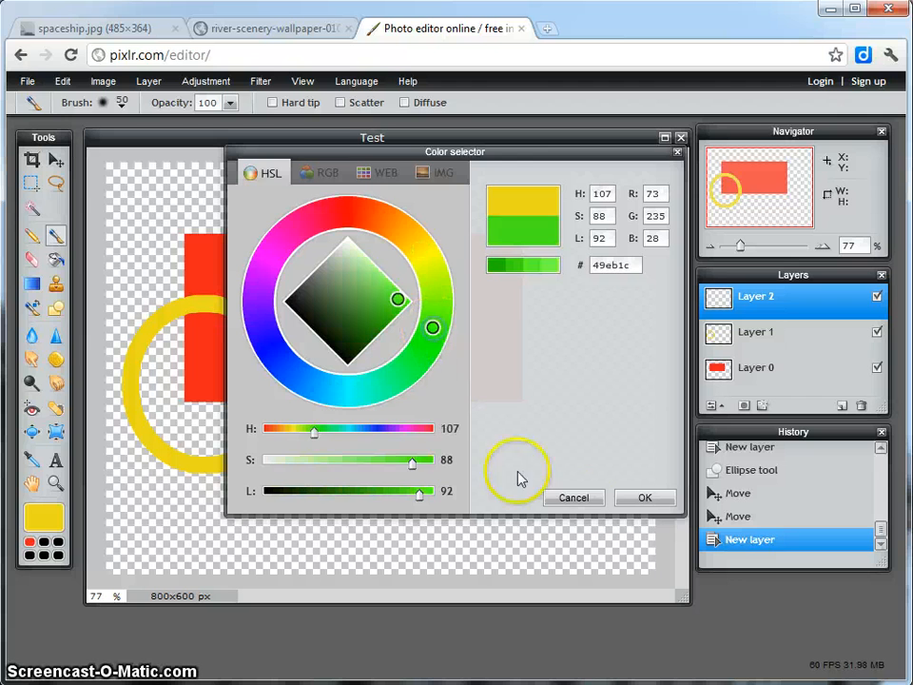
left_click(597, 501)
left_click(643, 497)
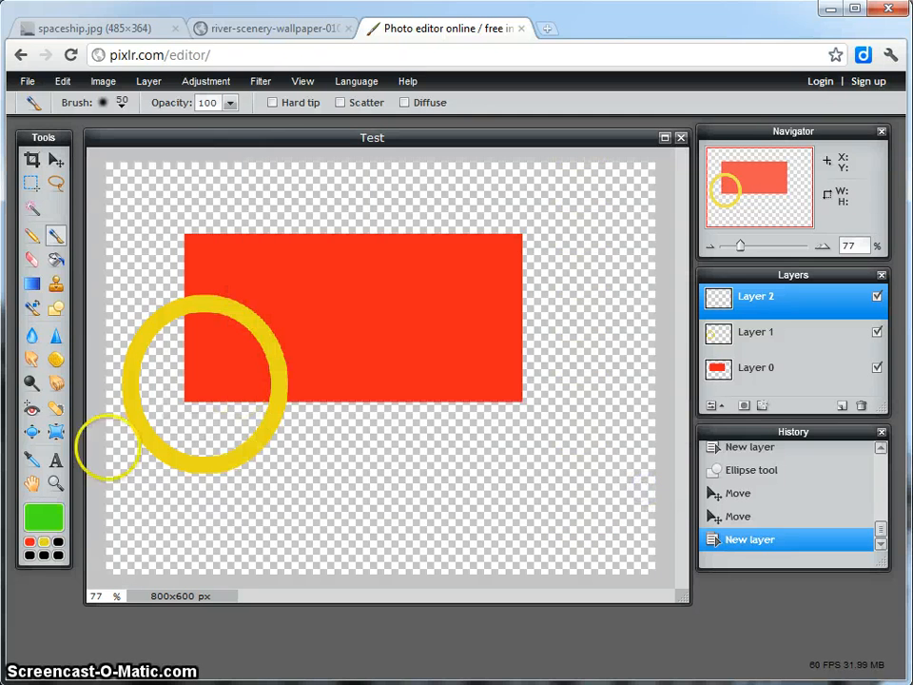
mouse_move(187, 438)
left_mouse_down()
mouse_move(288, 261)
mouse_move(429, 302)
mouse_move(514, 452)
mouse_move(496, 505)
mouse_move(152, 290)
mouse_move(262, 426)
mouse_move(467, 265)
mouse_move(541, 333)
mouse_move(565, 269)
left_mouse_up()
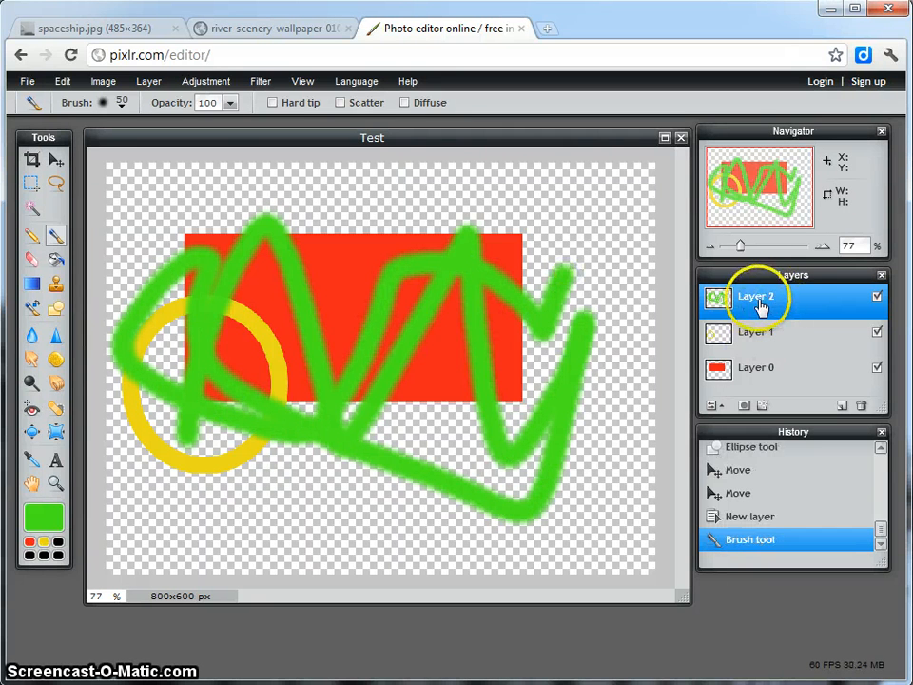
Move the green zigzag on Layer 2 up and to the right, and the yellow circle on Layer 1 slightly up and right.
left_click(56, 160)
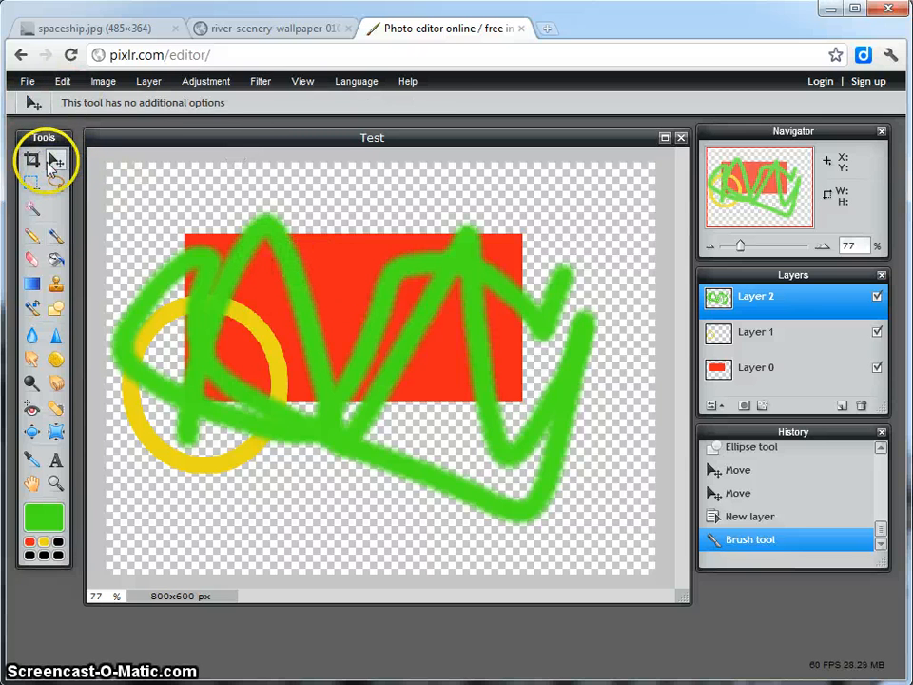
mouse_move(466, 270)
left_mouse_down()
mouse_move(453, 300)
mouse_move(512, 298)
mouse_move(488, 241)
mouse_move(512, 235)
mouse_move(489, 269)
mouse_move(510, 246)
left_mouse_up()
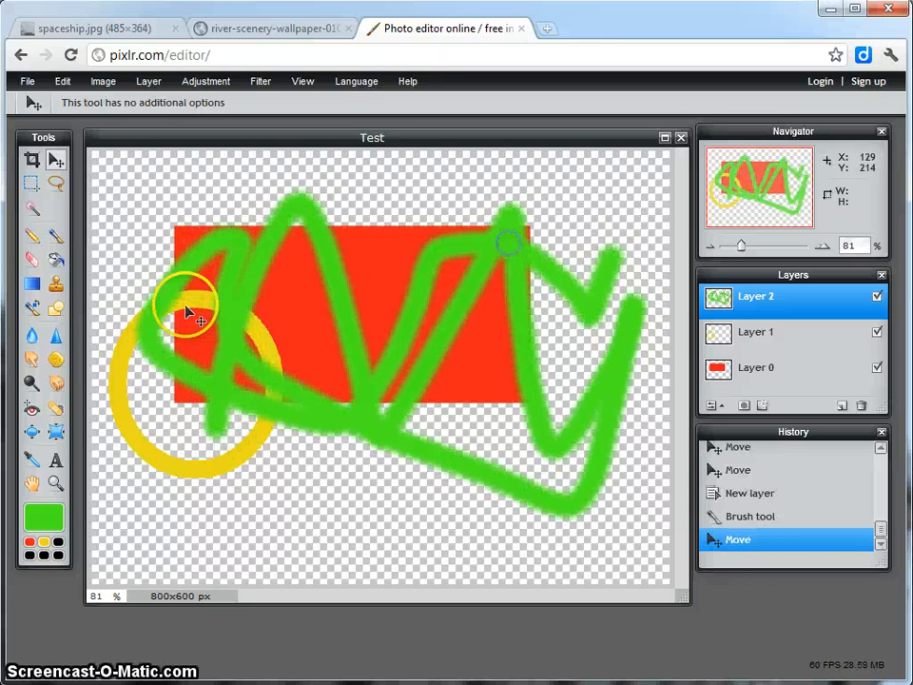
left_click(767, 339)
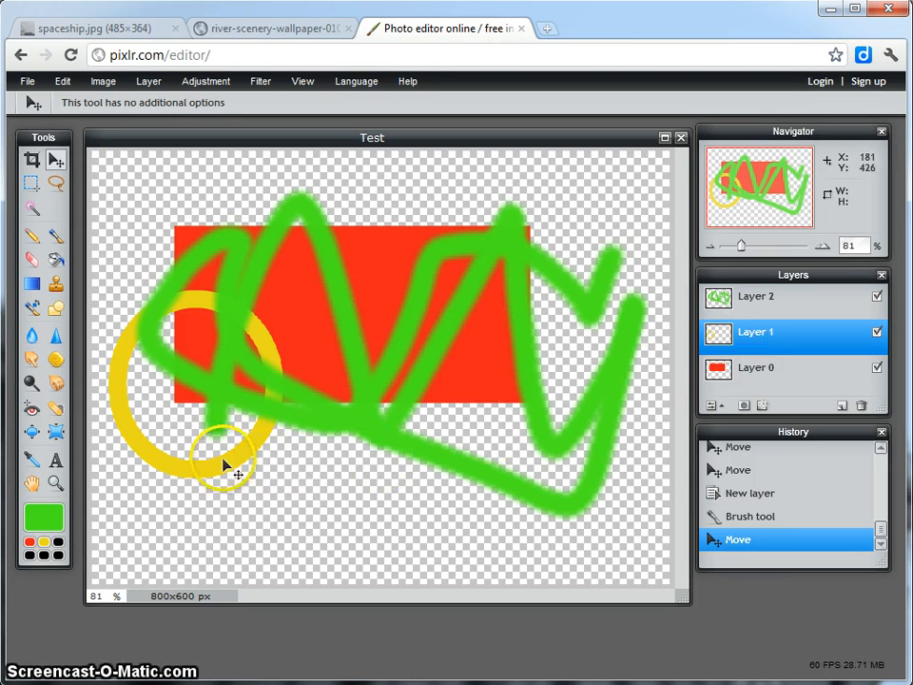
mouse_move(224, 463)
left_mouse_down()
mouse_move(275, 480)
mouse_move(228, 473)
mouse_move(280, 473)
mouse_move(231, 466)
mouse_move(231, 453)
left_mouse_up()
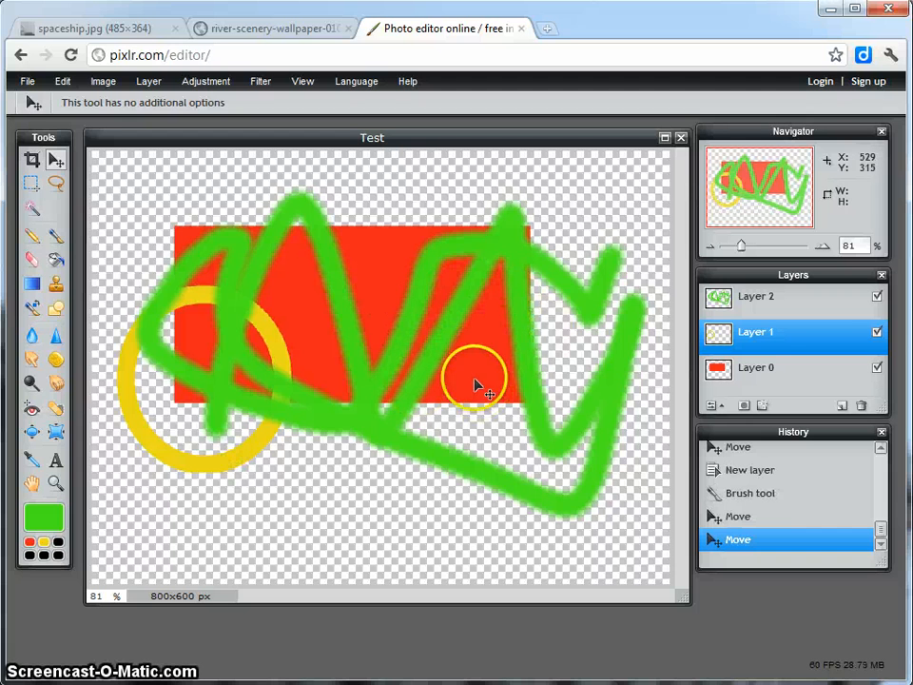
Delete Layer 2, which holds the green zigzag.
left_click(789, 304)
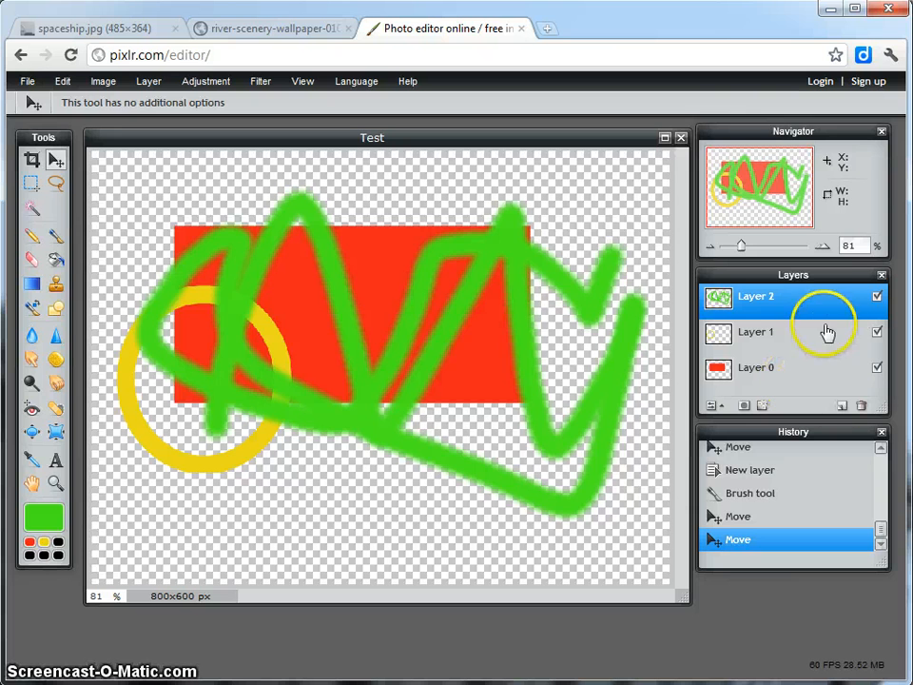
left_click(862, 407)
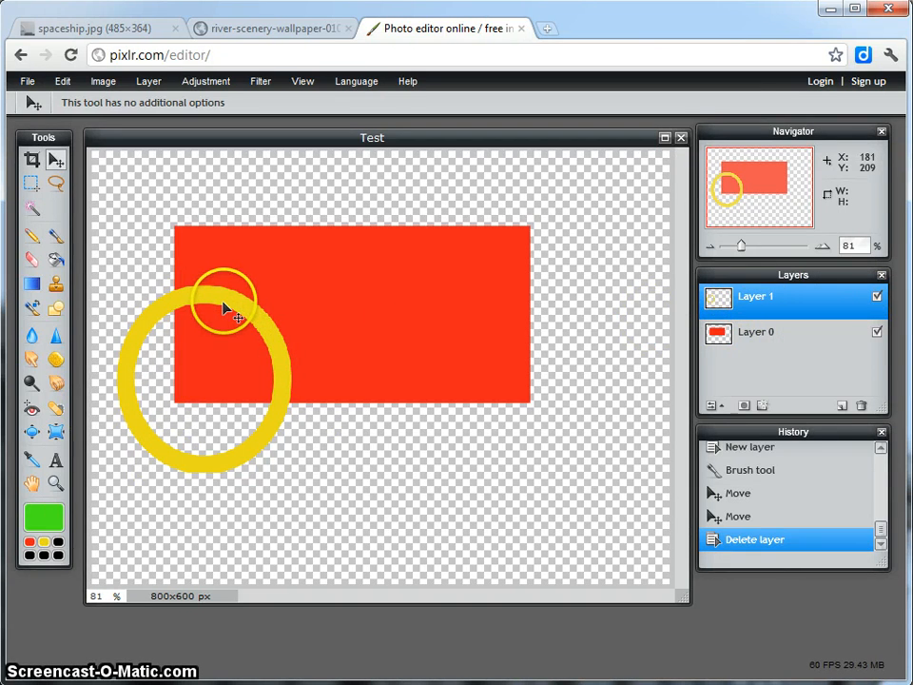
Hide and show the yellow circle's layer twice to demonstrate layer visibility.
left_click(876, 298)
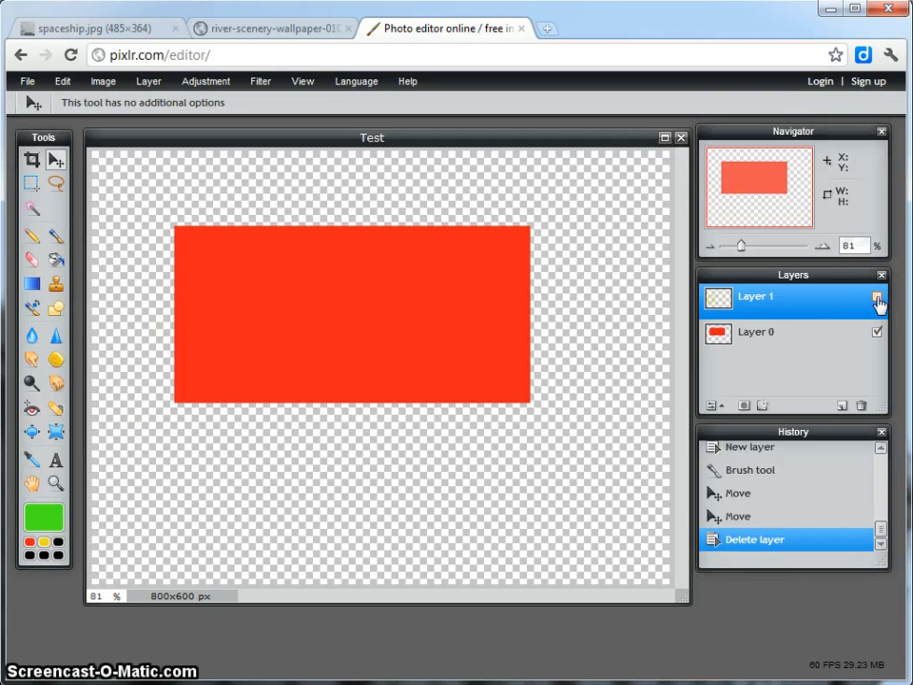
left_click(876, 298)
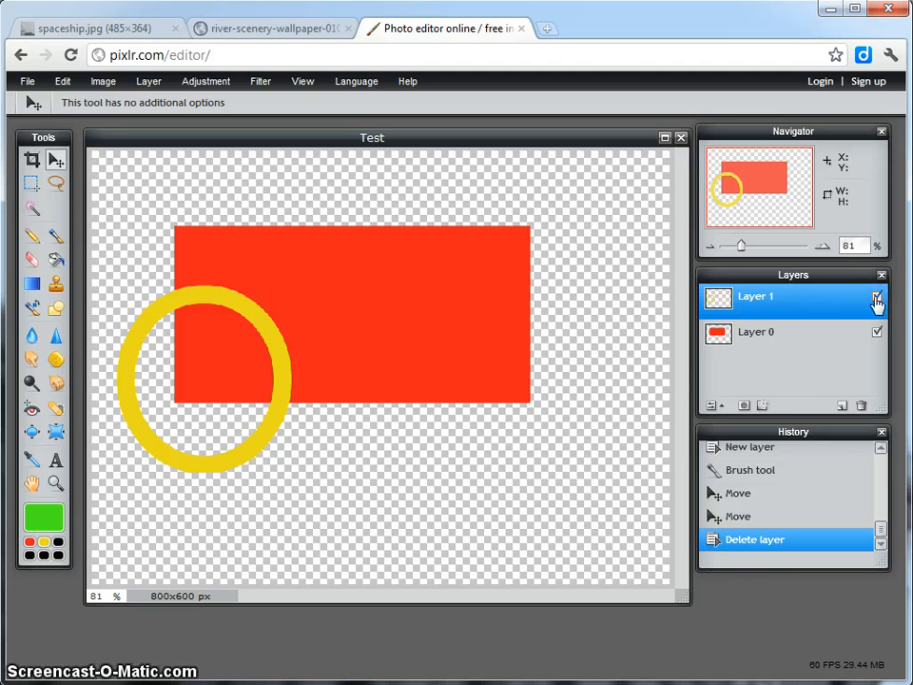
left_click(876, 298)
left_click(876, 297)
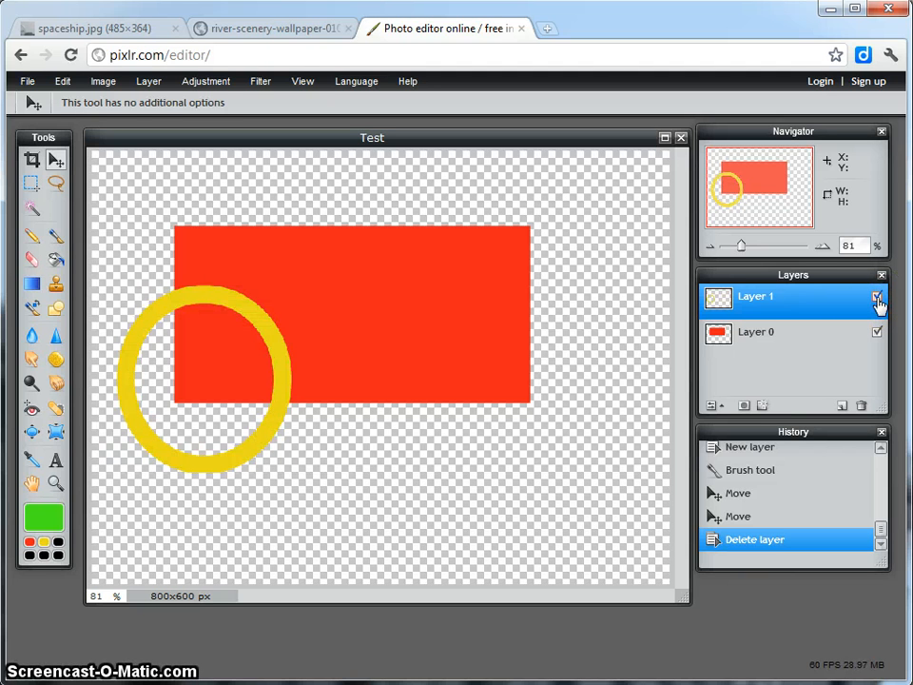
View the river scenery photo and the spaceship image in the browser, alternating between them.
left_click(201, 23)
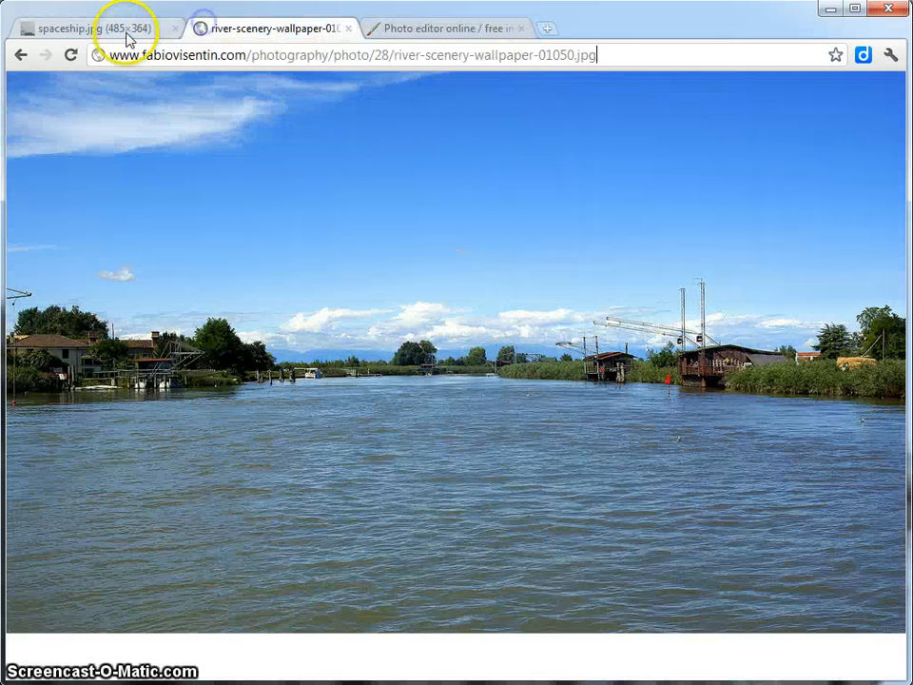
left_click(126, 31)
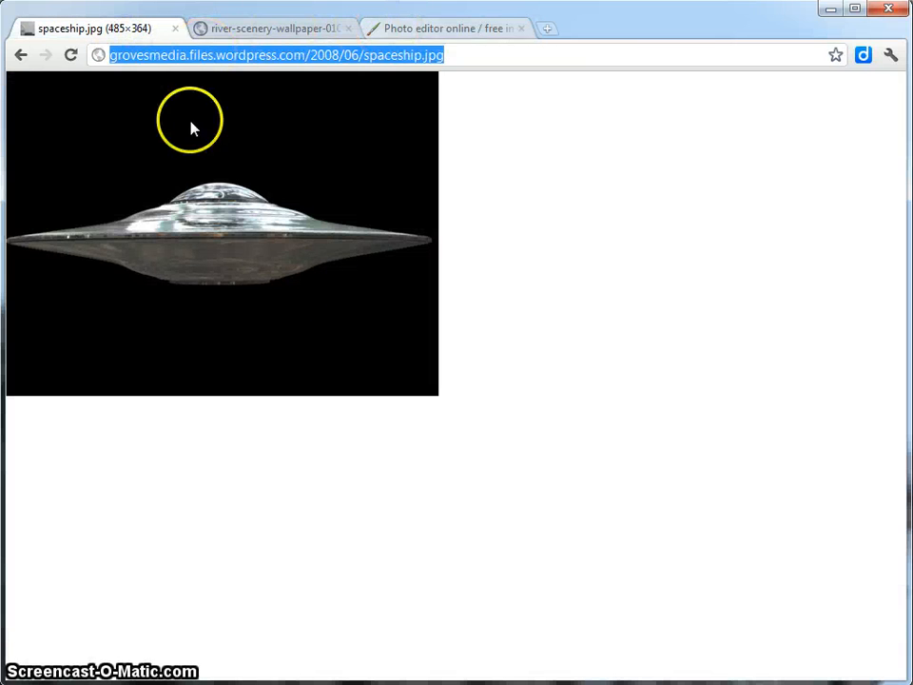
left_click(264, 28)
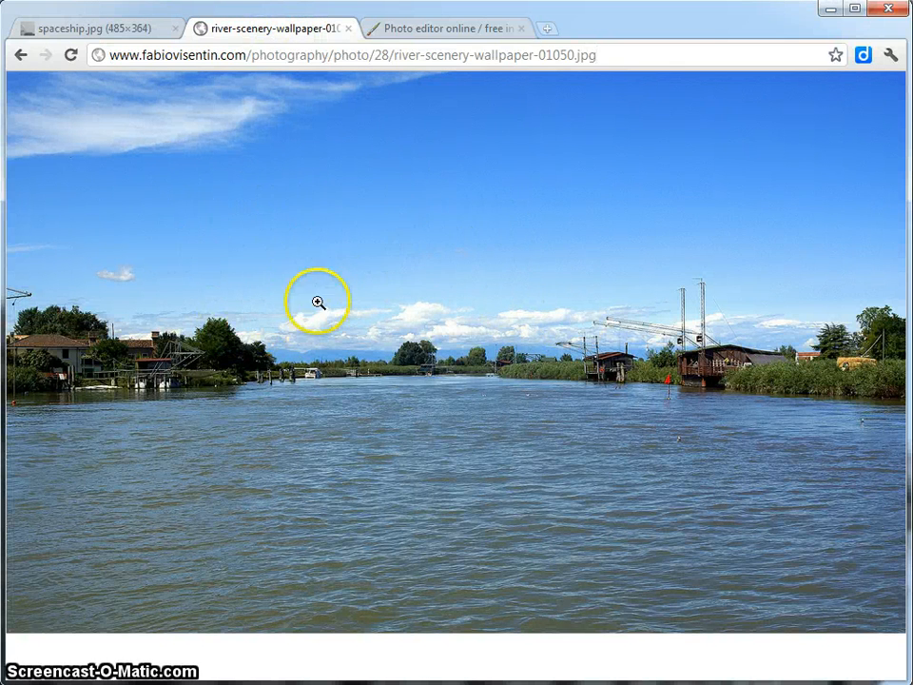
left_click(90, 30)
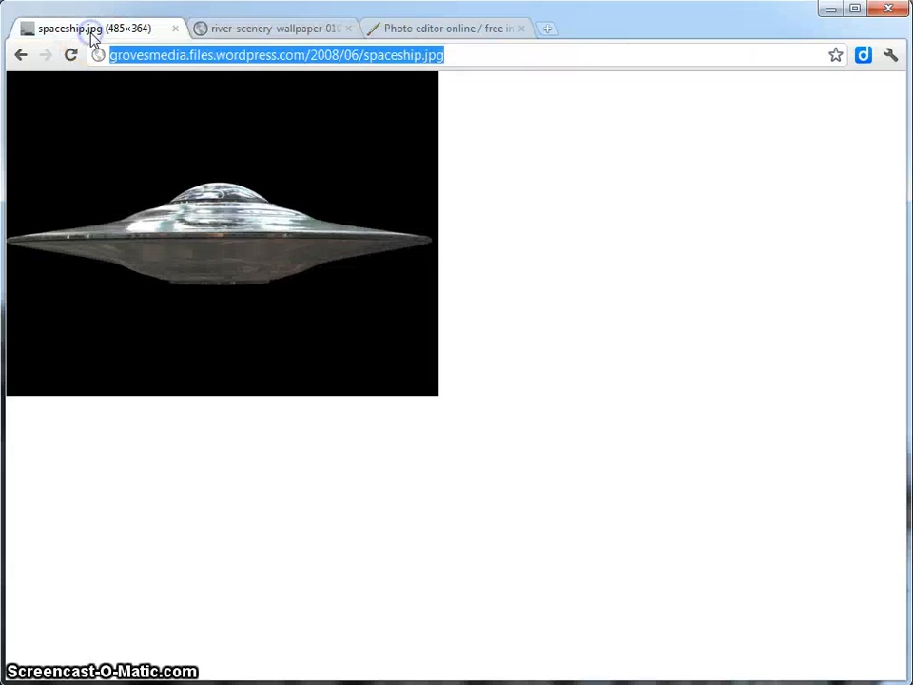
left_click(255, 30)
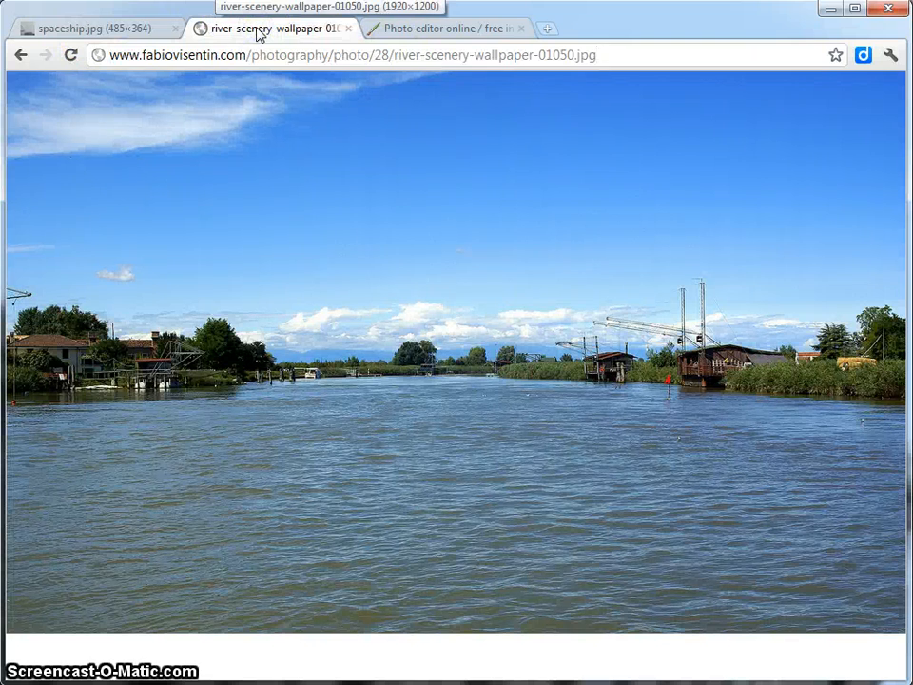
left_click(95, 30)
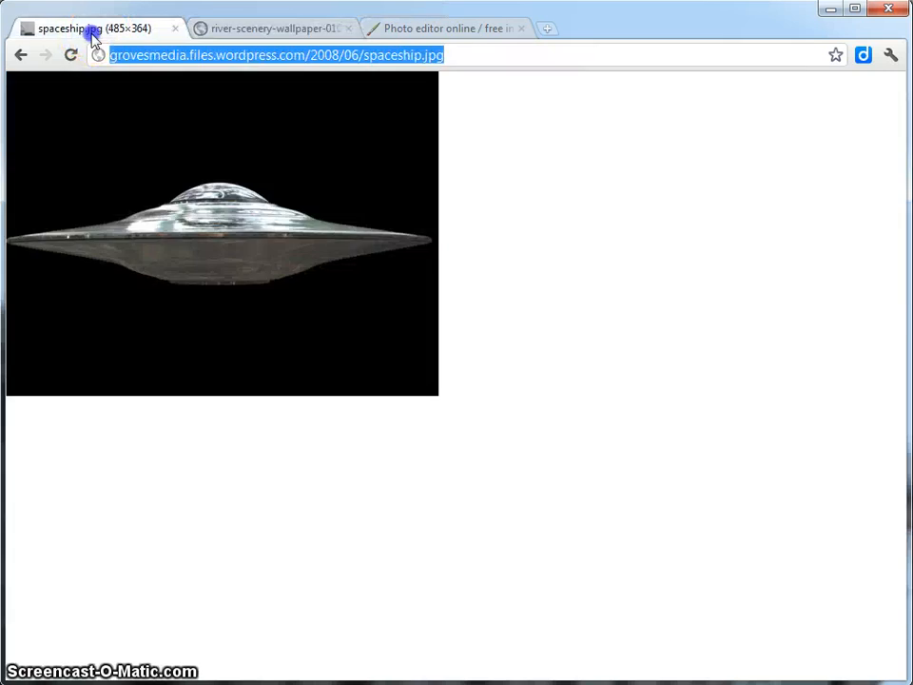
left_click(238, 32)
Switch back to the Pixlr editor and close the Test image without saving it.
left_click(465, 26)
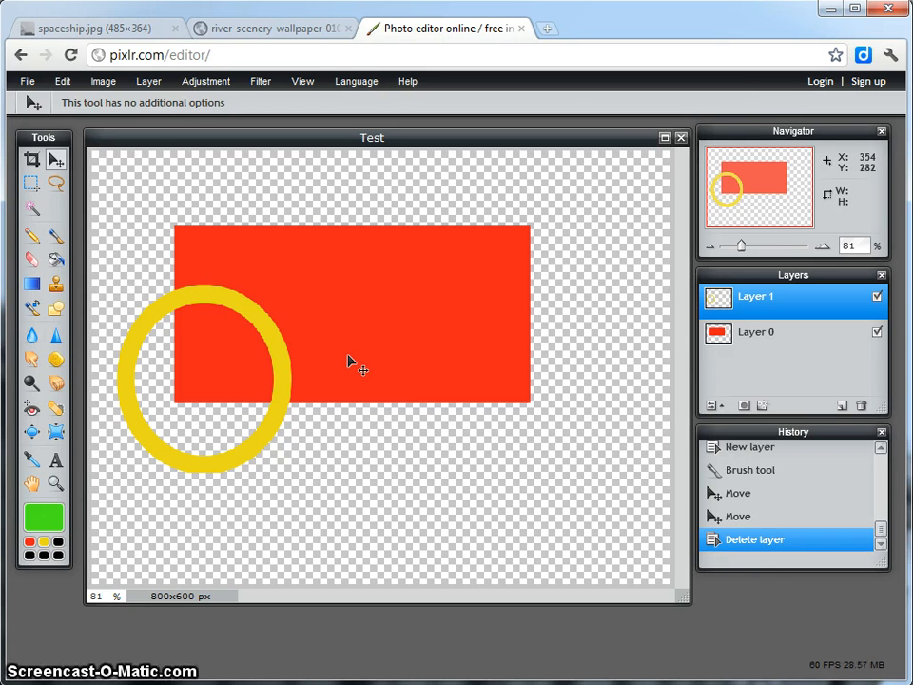
left_click(681, 140)
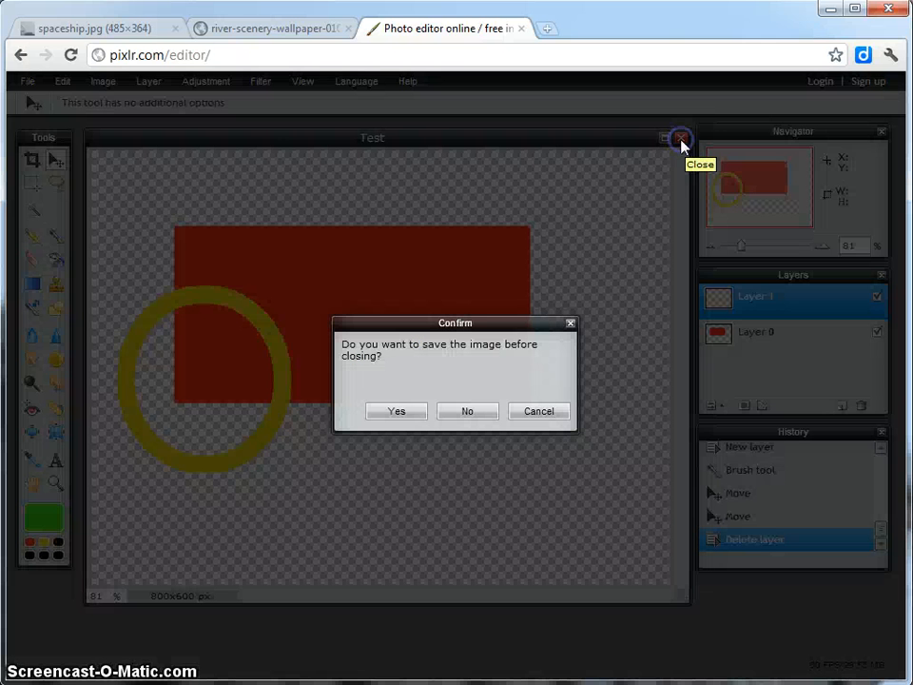
left_click(458, 416)
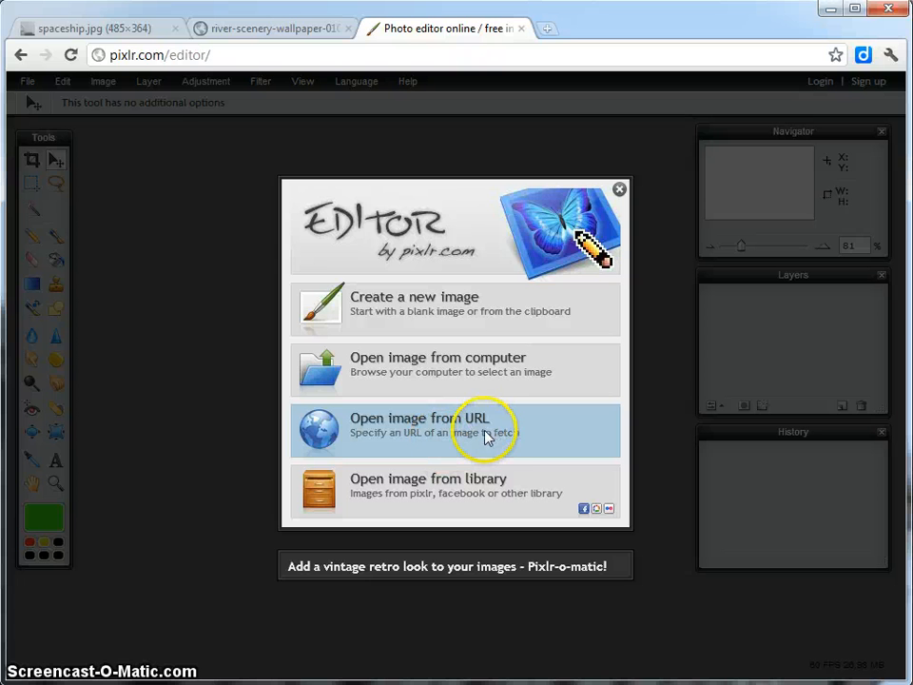
Copy the full web address of the river-scenery-wallpaper-01050.jpg photo in the browser.
left_click(275, 35)
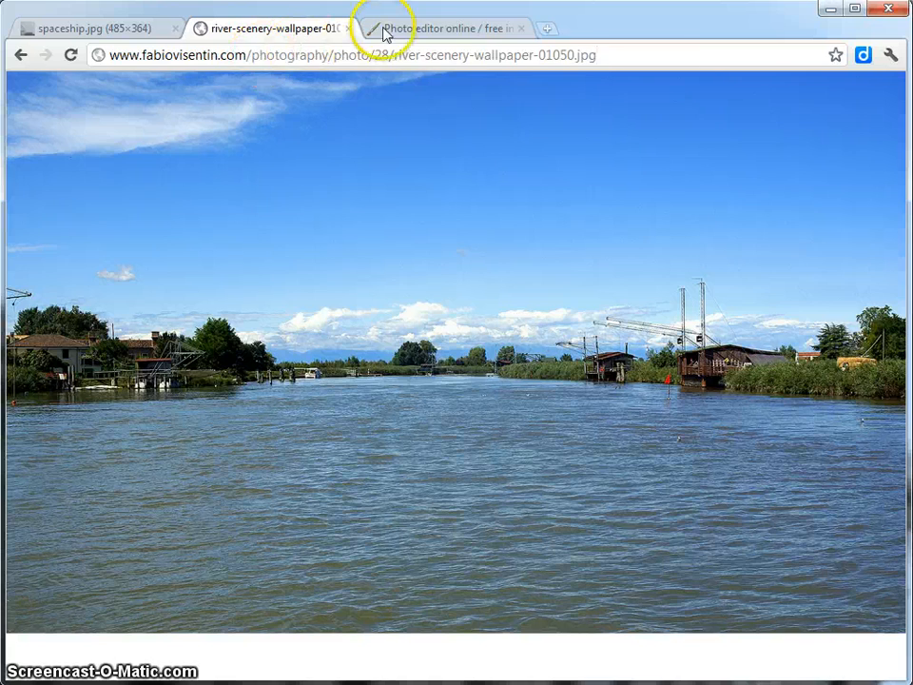
left_click(452, 32)
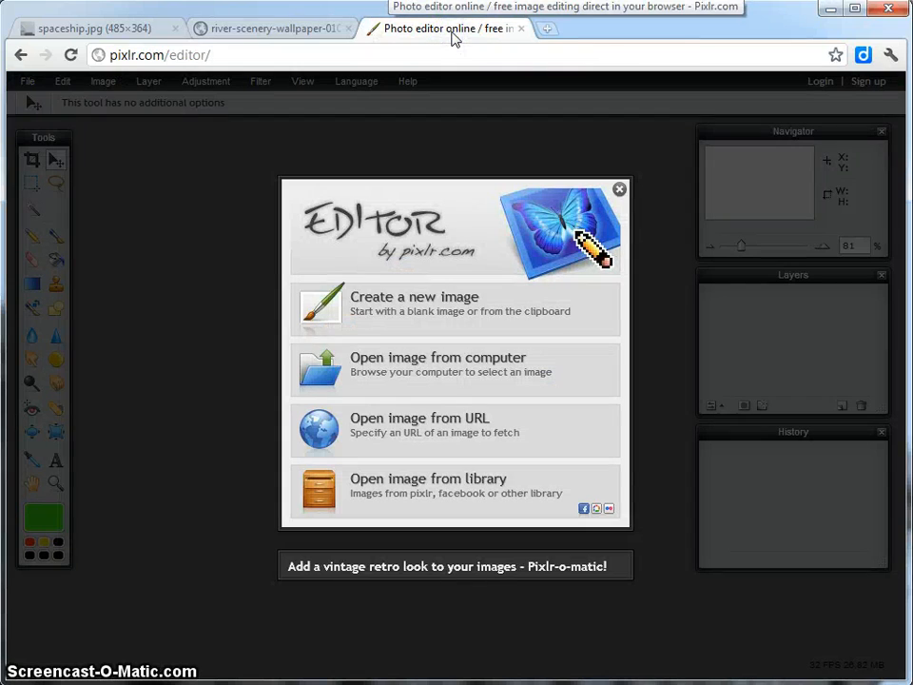
left_click(271, 34)
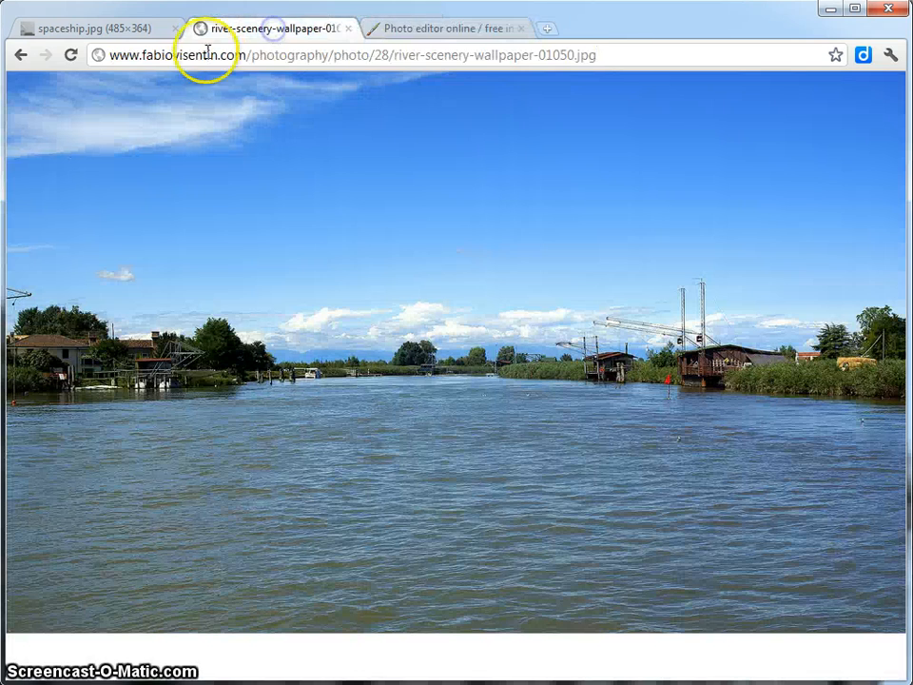
left_click_drag(634, 55, 75, 53)
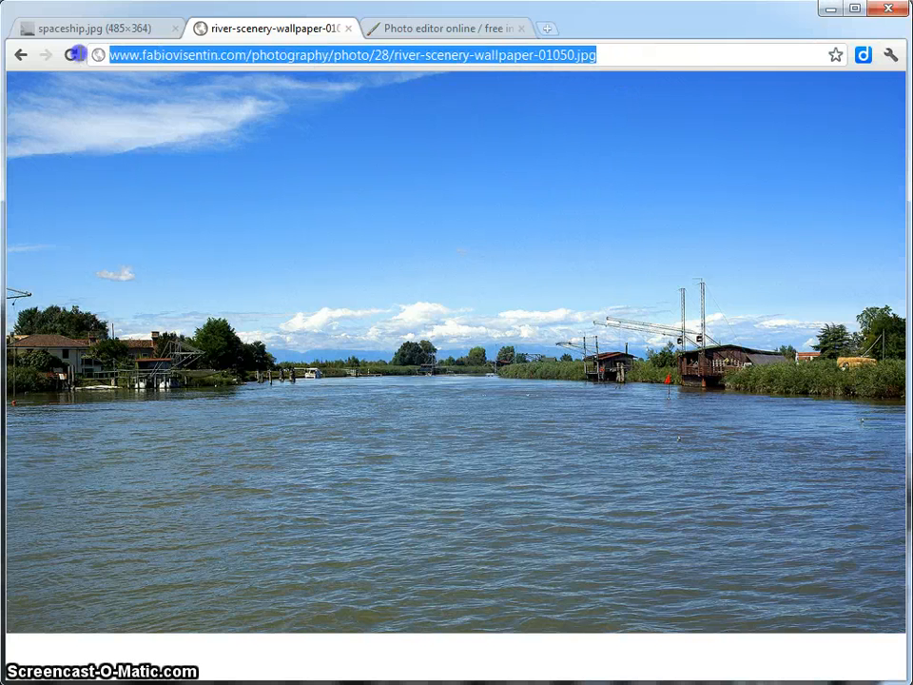
left_click(638, 55)
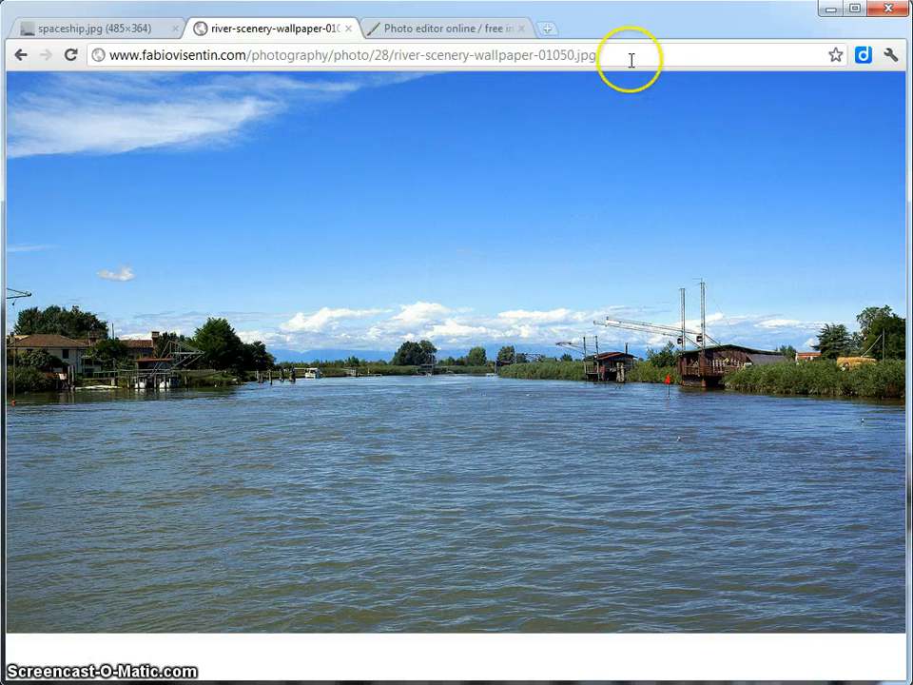
left_click_drag(599, 55, 122, 58)
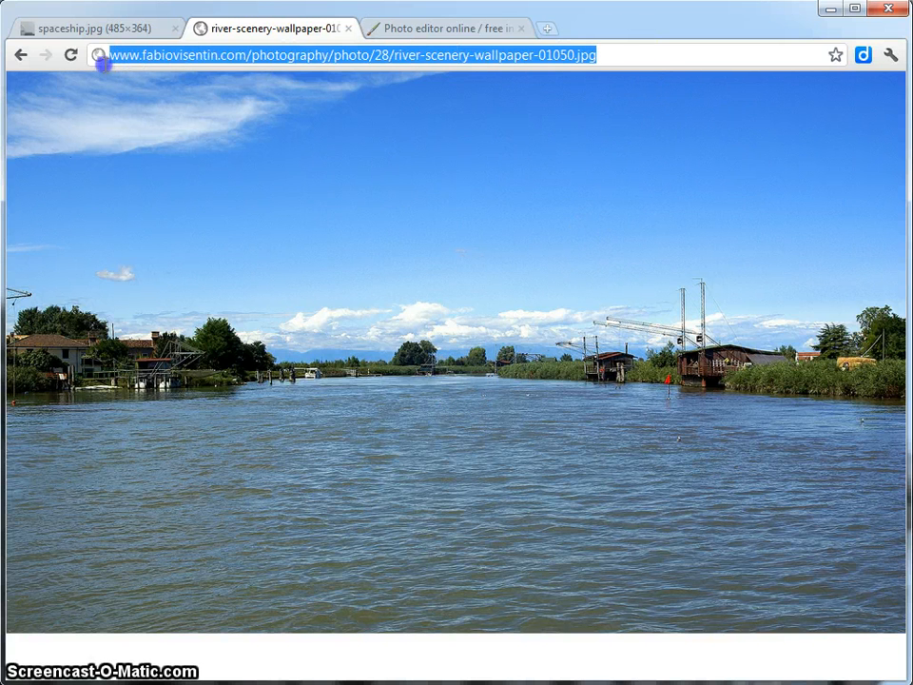
right_click(175, 58)
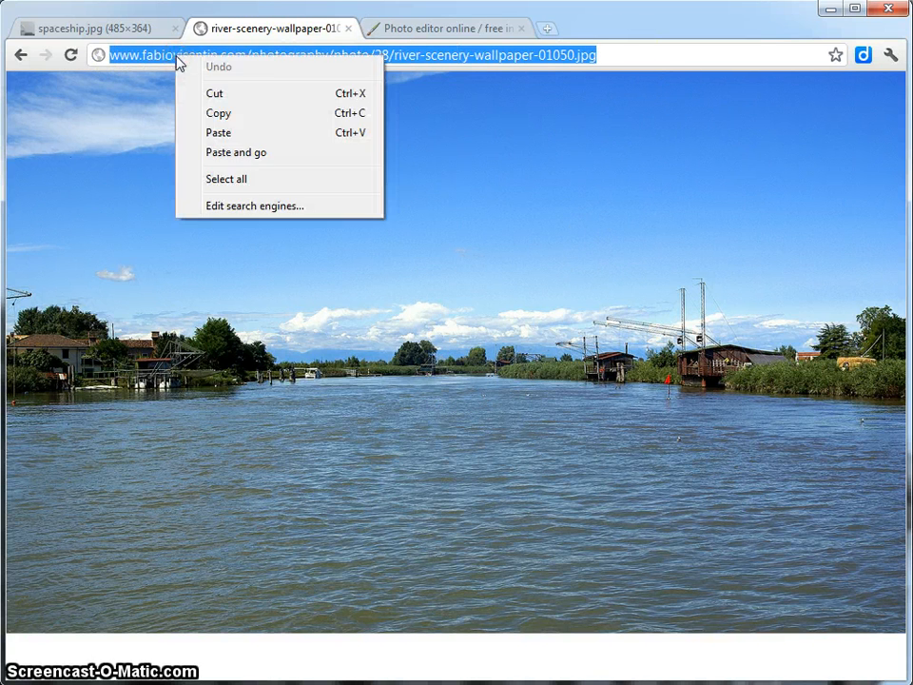
left_click(227, 122)
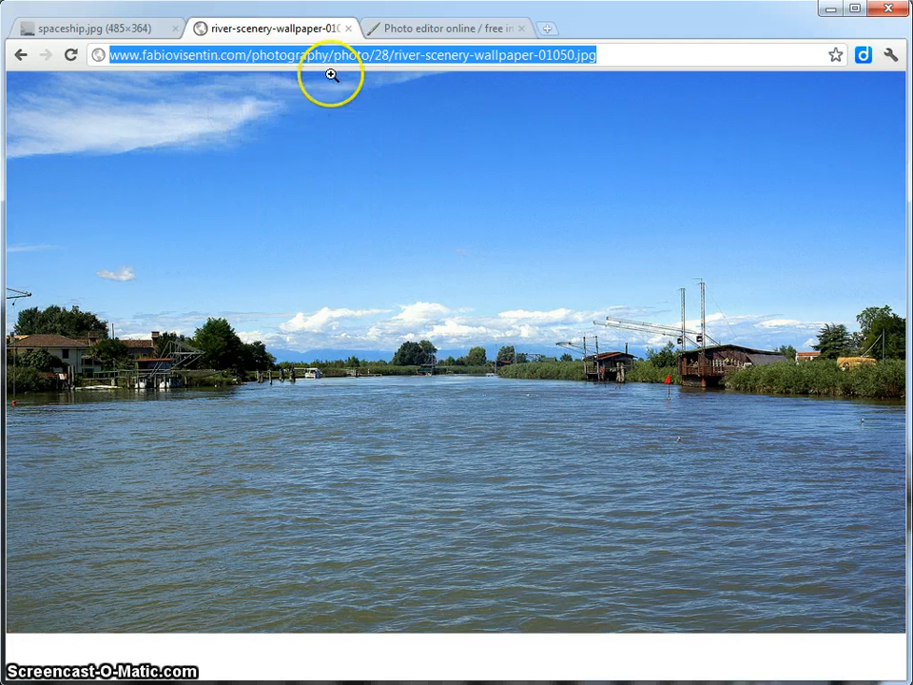
Switch to the Pixlr editor and open the river photo from URL, using the copied address.
left_click(427, 33)
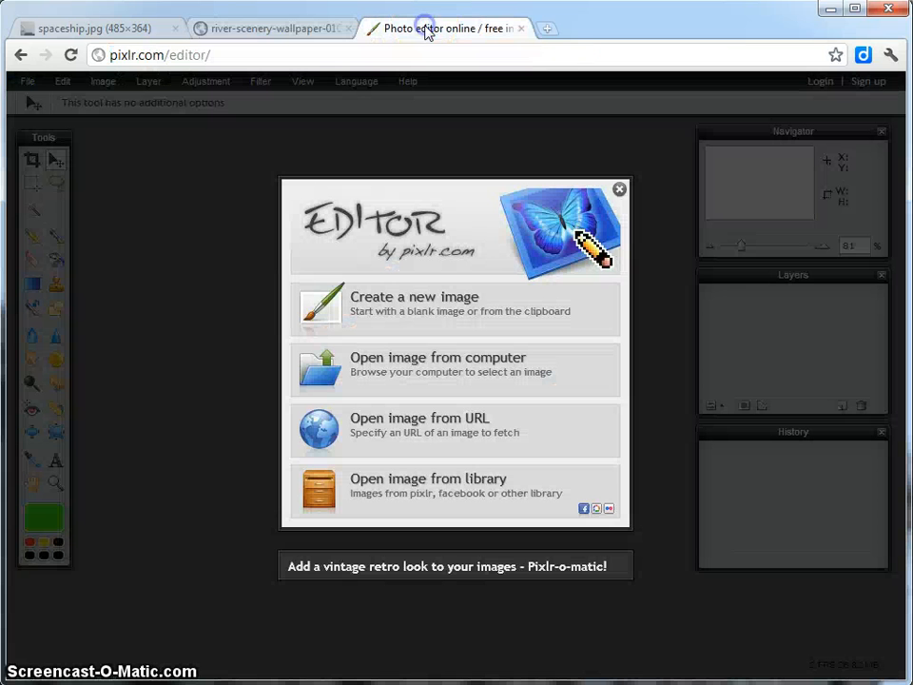
left_click(456, 425)
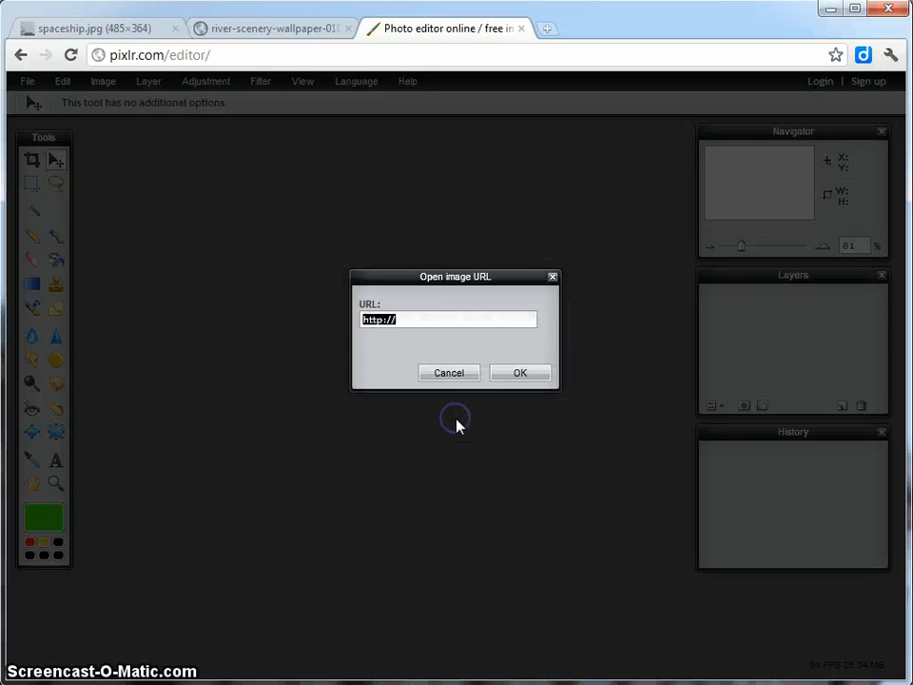
left_click(421, 319)
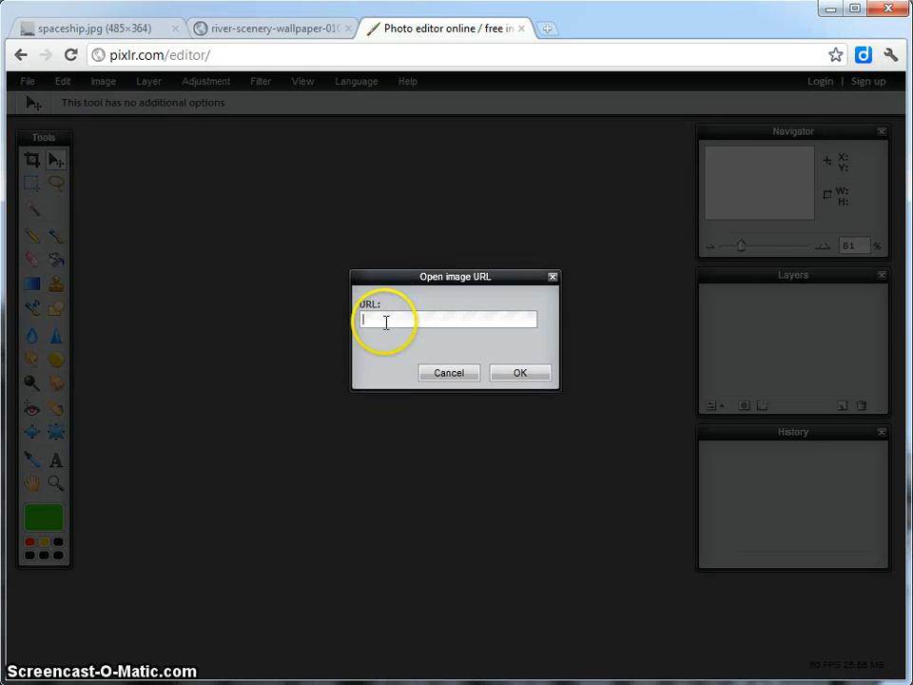
right_click(386, 322)
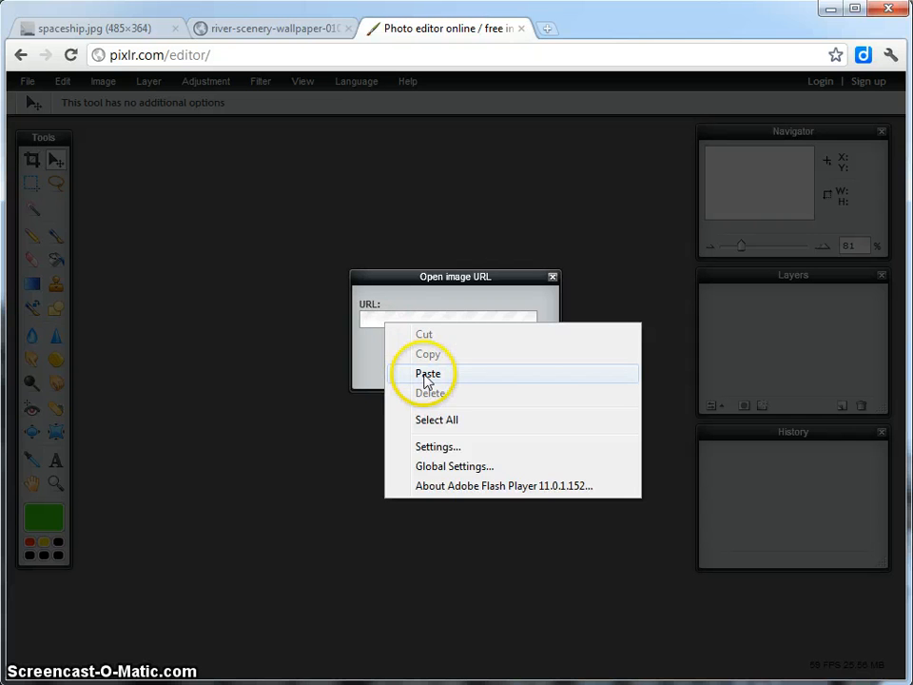
left_click(425, 374)
left_click(261, 28)
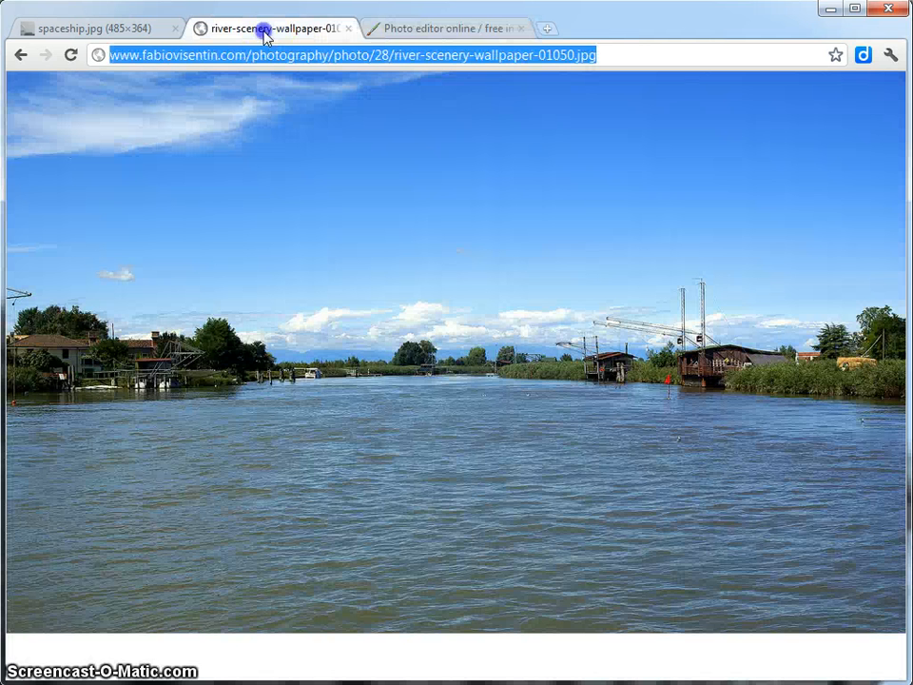
left_click(401, 33)
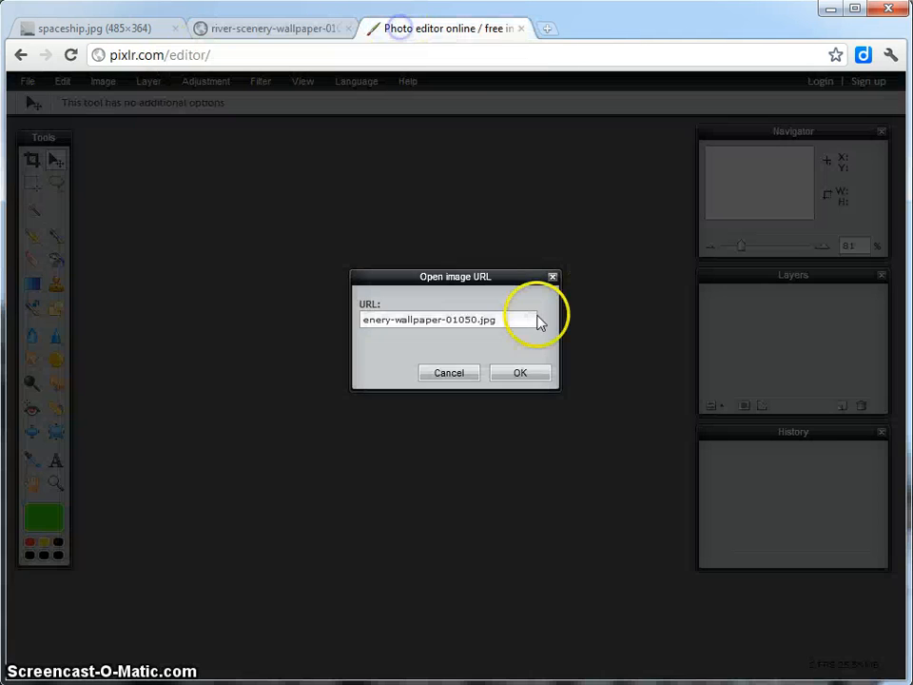
left_click_drag(538, 320, 301, 310)
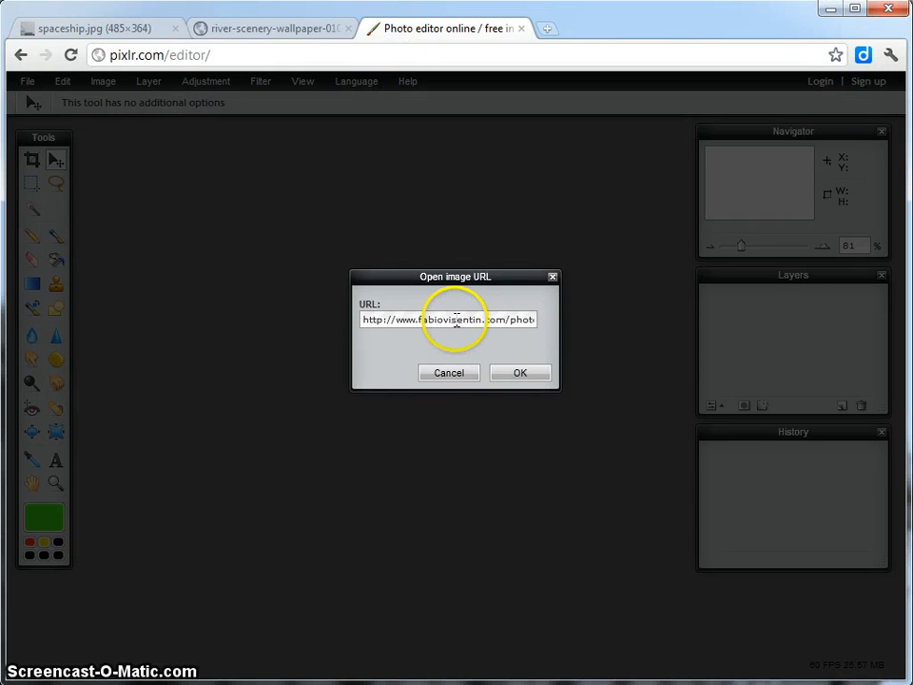
left_click(518, 374)
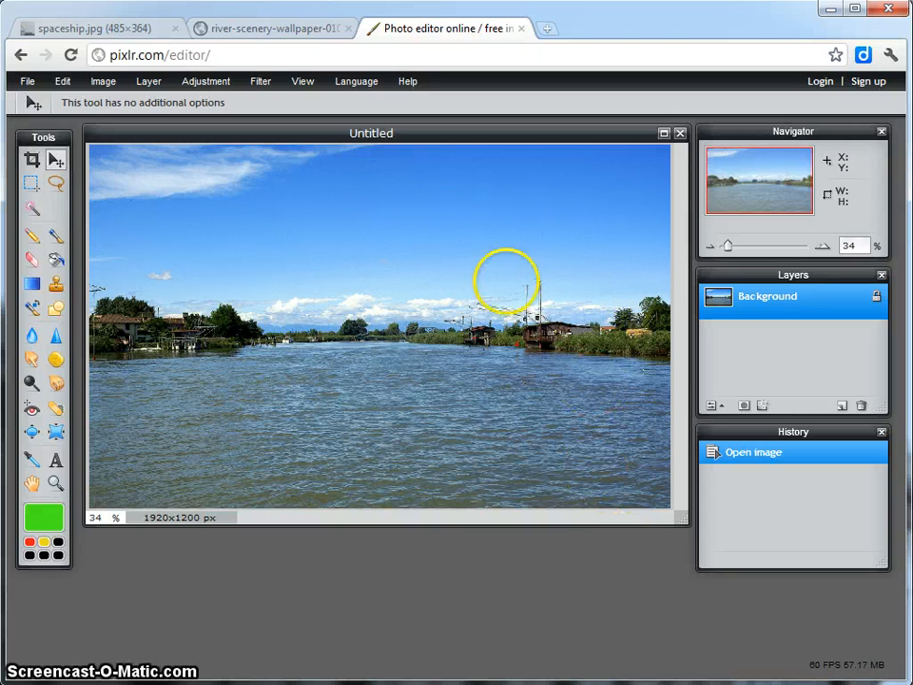
Compare the opened river photo with its browser original and view it in a slightly enlarged window at 100% zoom.
left_click(259, 30)
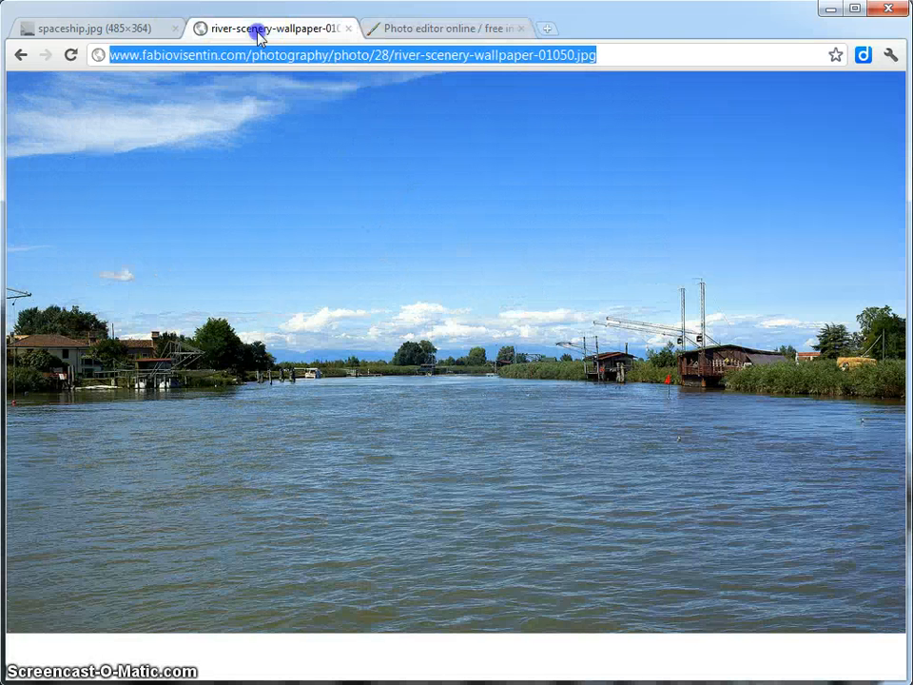
left_click(394, 28)
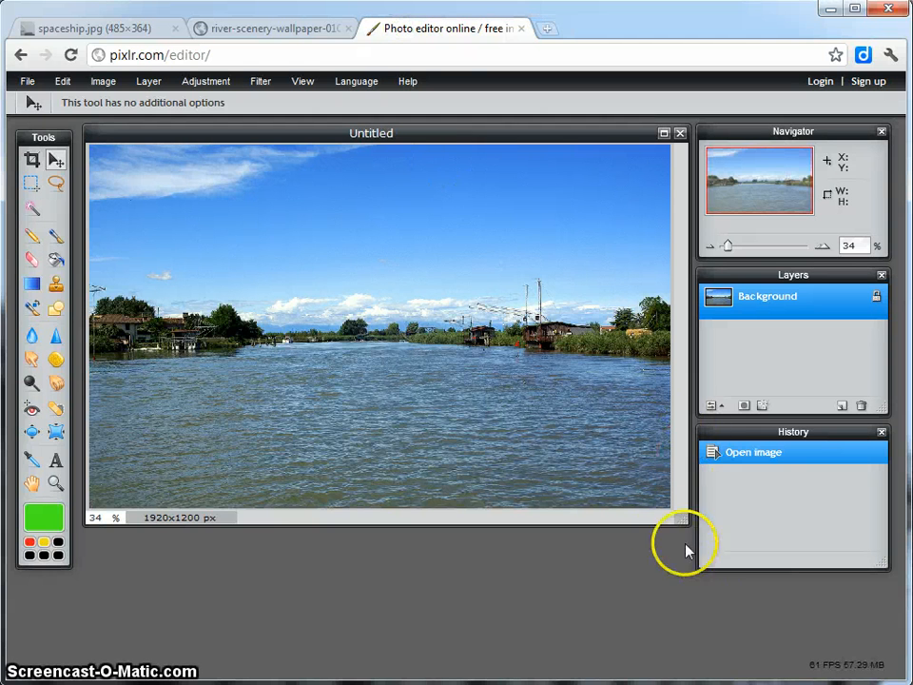
left_click_drag(673, 521, 702, 534)
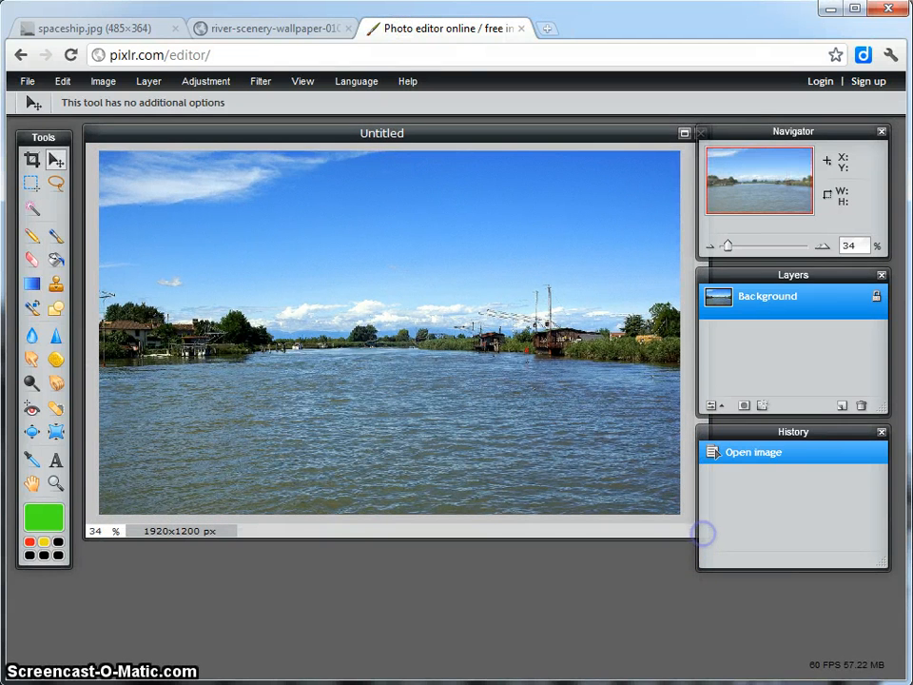
left_click(105, 530)
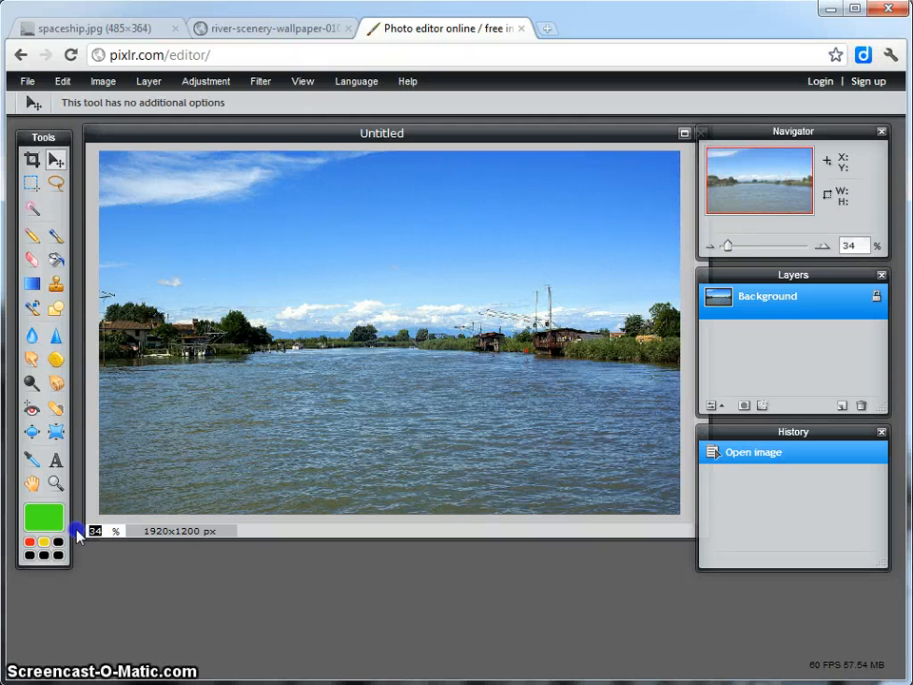
type("100")
key("Return")
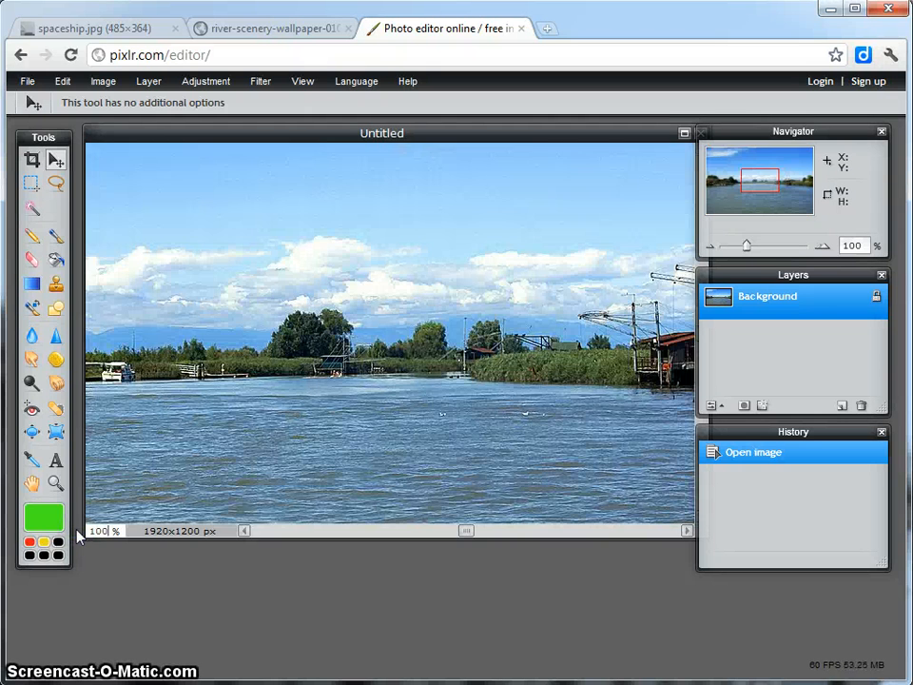
Shift the river photo's window clear of the Navigator and Layers panels and set its zoom to 33%.
left_click_drag(634, 134, 628, 136)
left_click(312, 28)
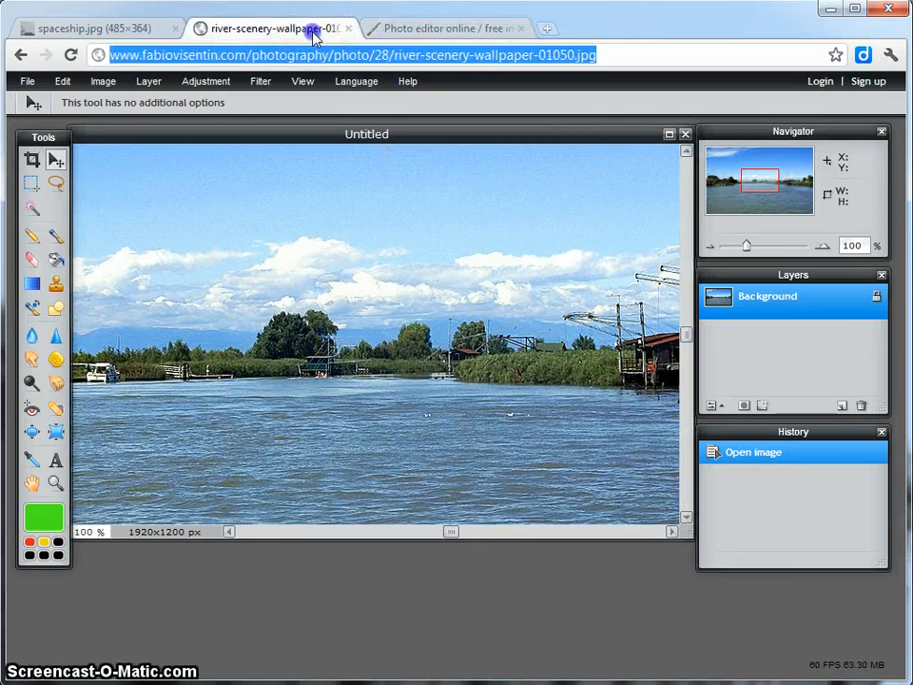
left_click(409, 28)
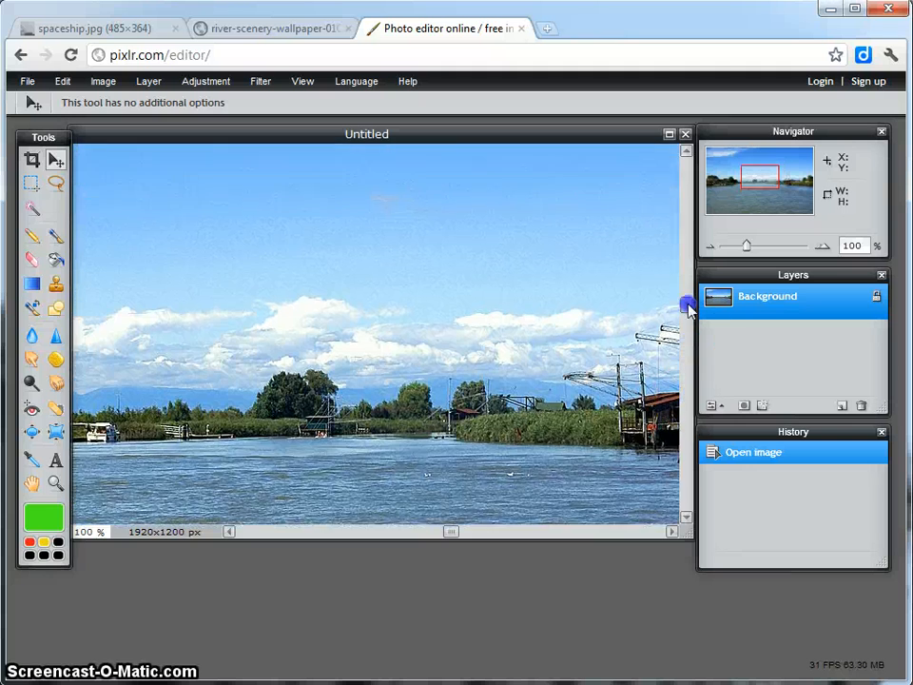
left_click_drag(687, 306, 679, 358)
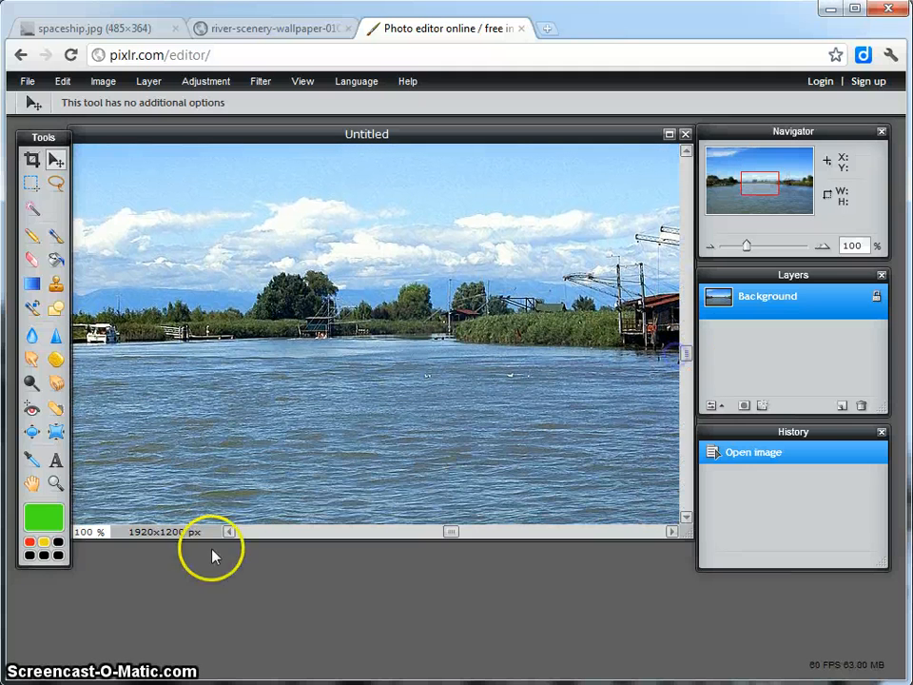
left_click(84, 532)
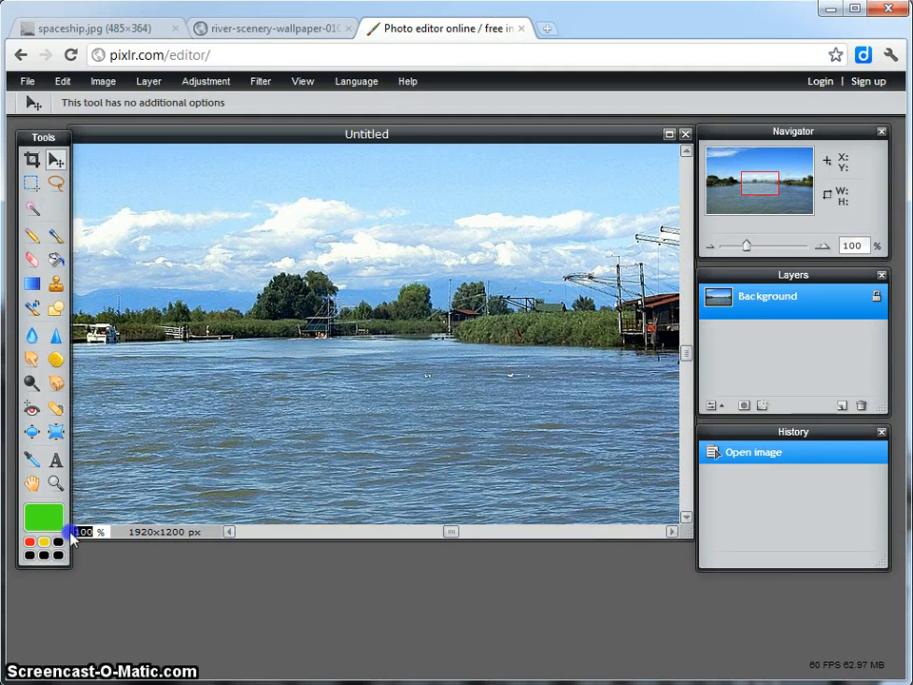
type("33")
key("Return")
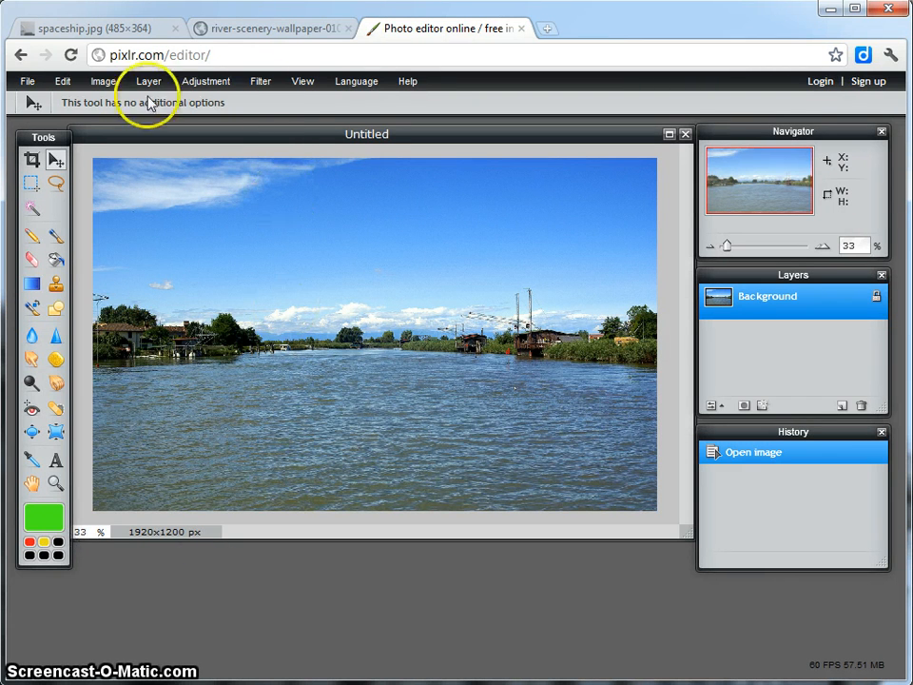
View the spaceship image and the river photo in the browser again and return to the Pixlr editor.
left_click(130, 38)
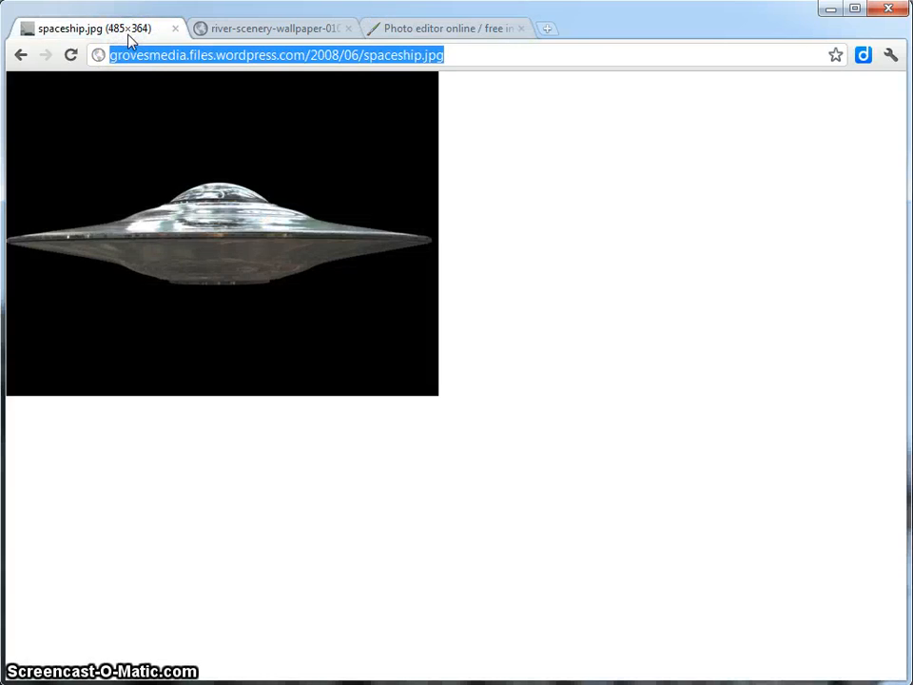
left_click(239, 31)
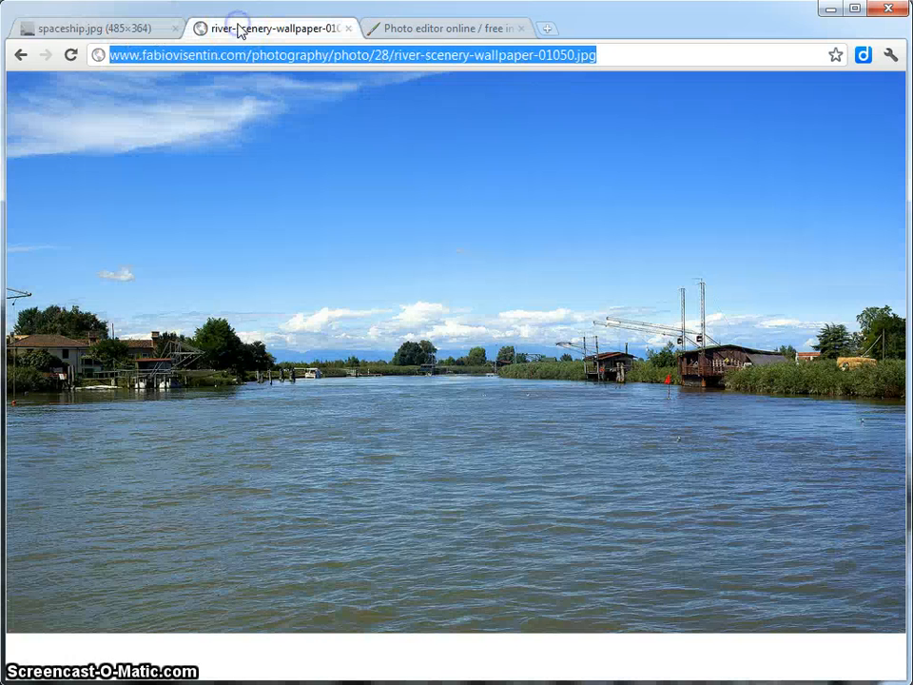
left_click(390, 27)
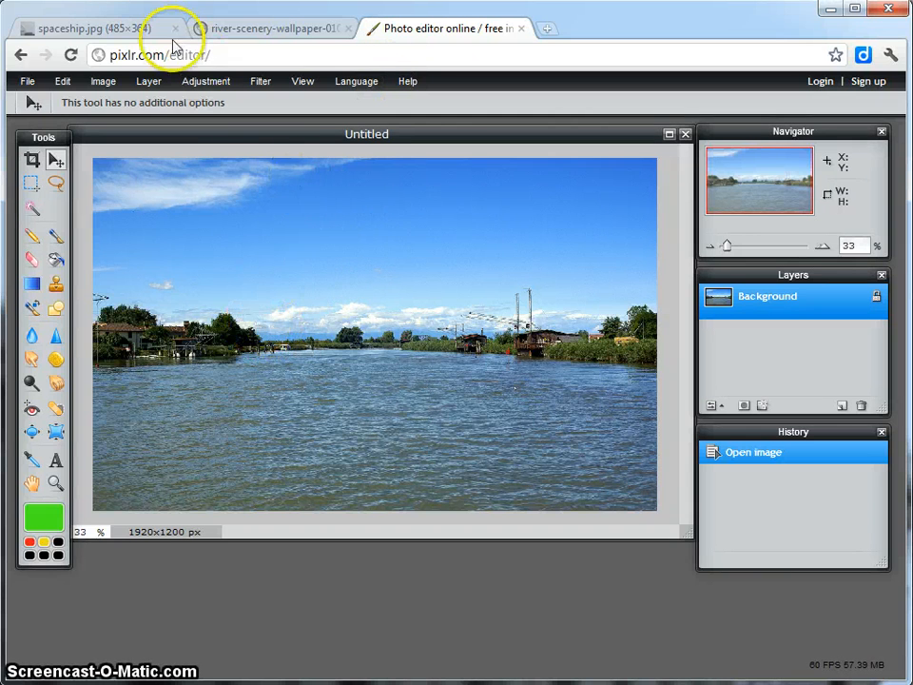
left_click(127, 36)
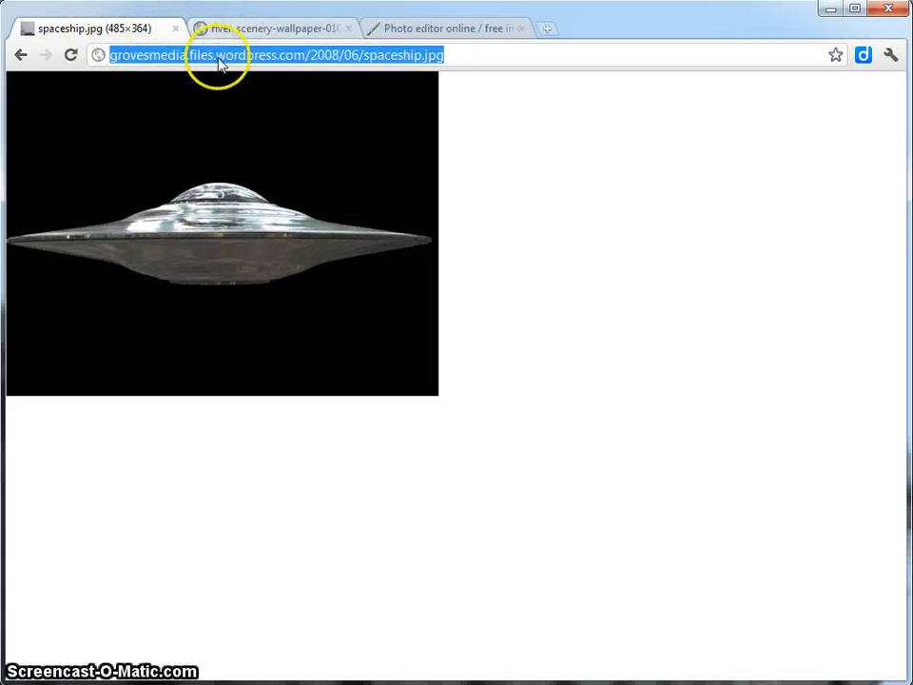
left_click(483, 30)
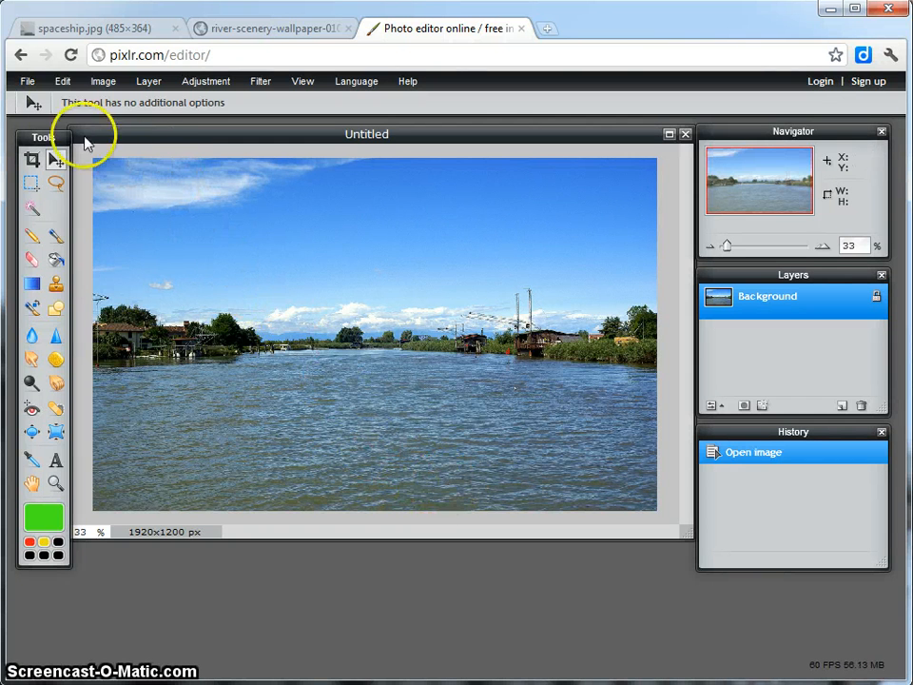
Start opening an image from URL in Pixlr and copy the full web address of spaceship.jpg in the browser.
left_click(27, 84)
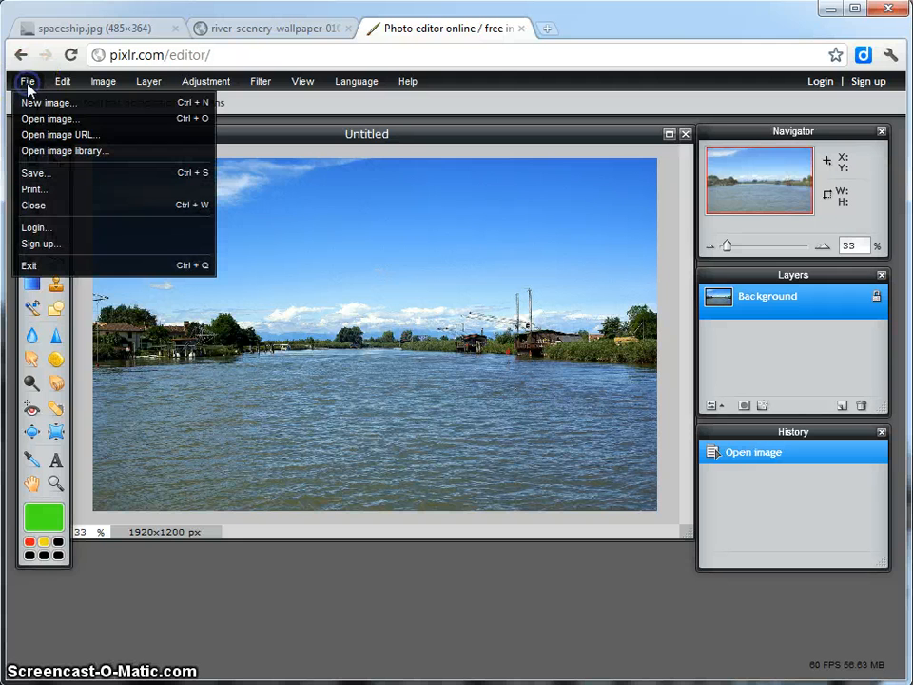
left_click(61, 139)
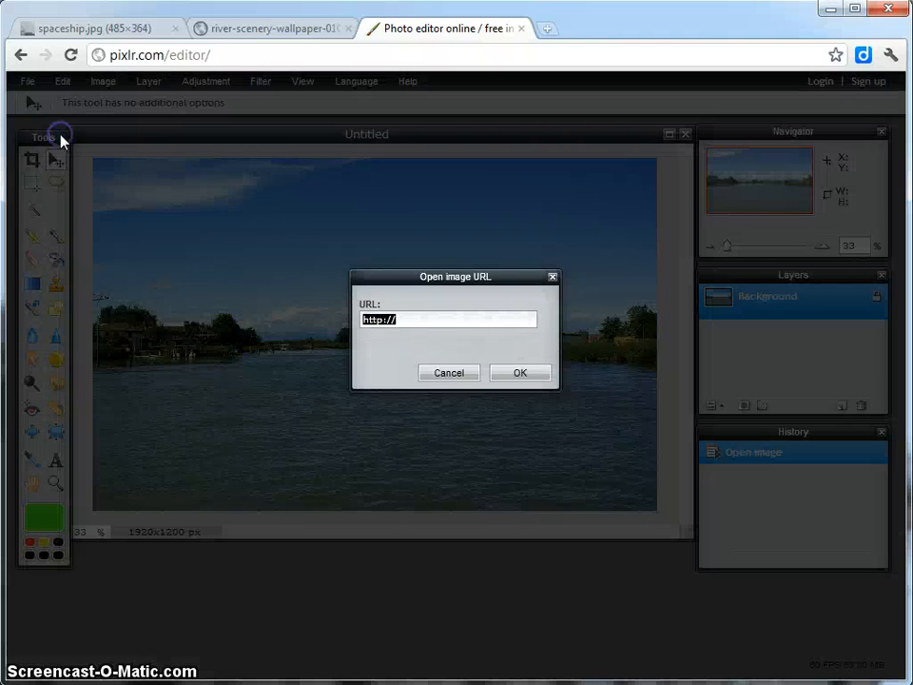
left_click(109, 35)
left_click(228, 56)
left_click(285, 55)
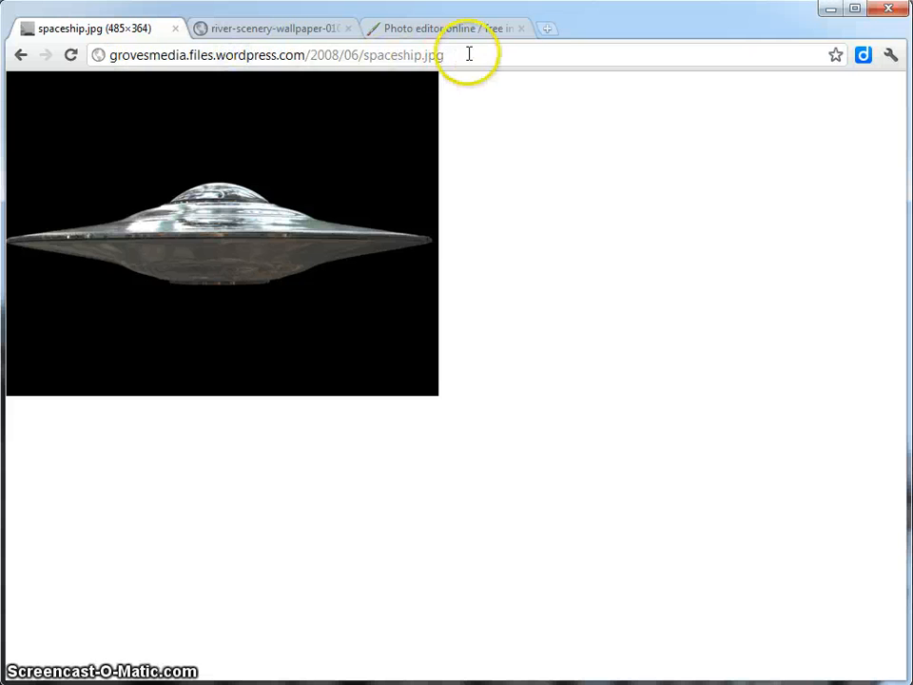
left_click_drag(469, 54, 102, 53)
right_click(176, 61)
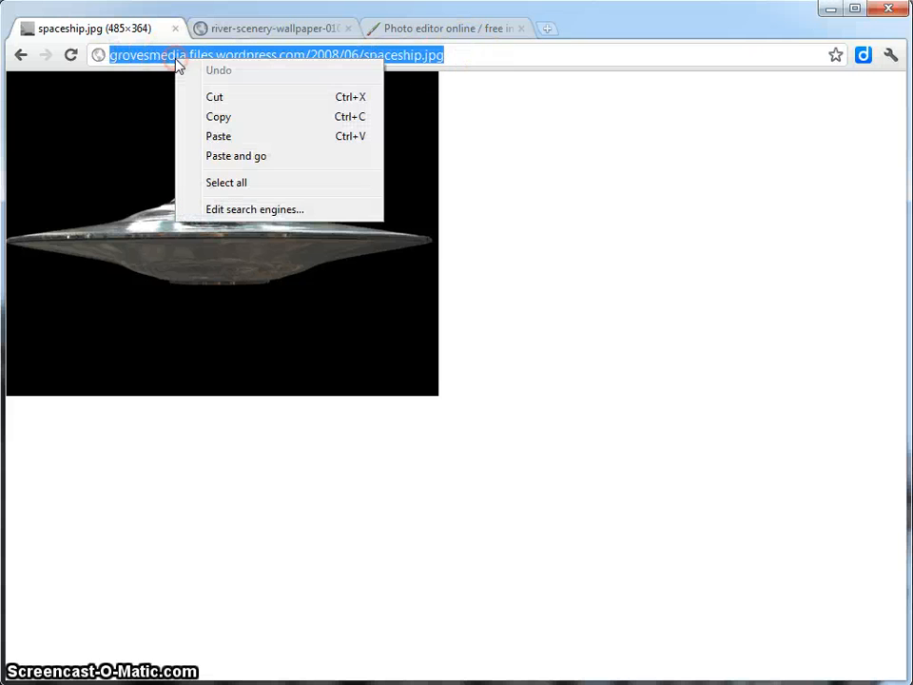
left_click(221, 118)
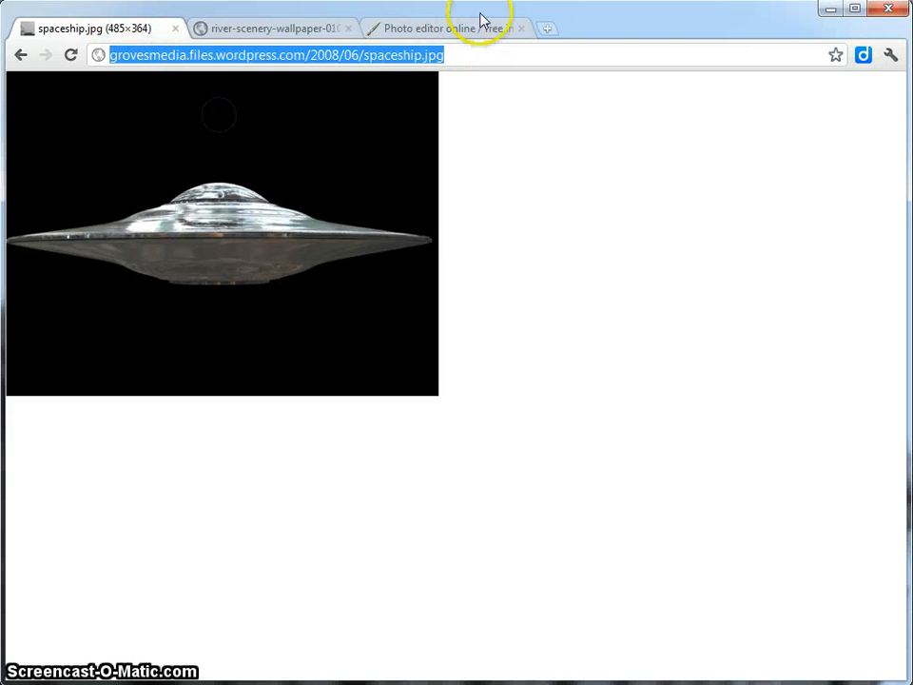
Switch back to the Pixlr editor and open the spaceship image from URL, using the copied address.
left_click(448, 29)
left_click(409, 318)
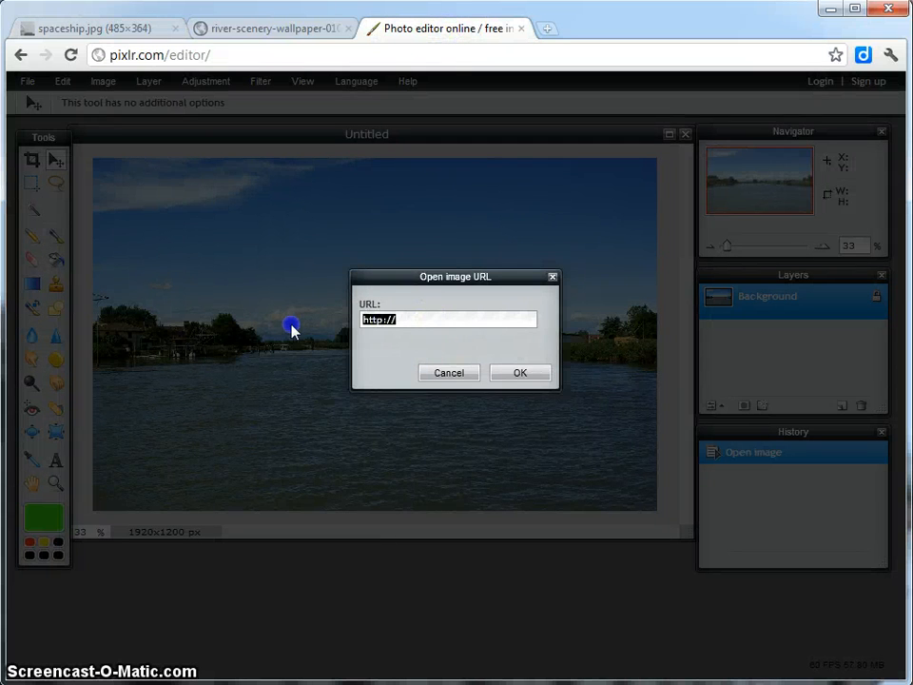
right_click(383, 316)
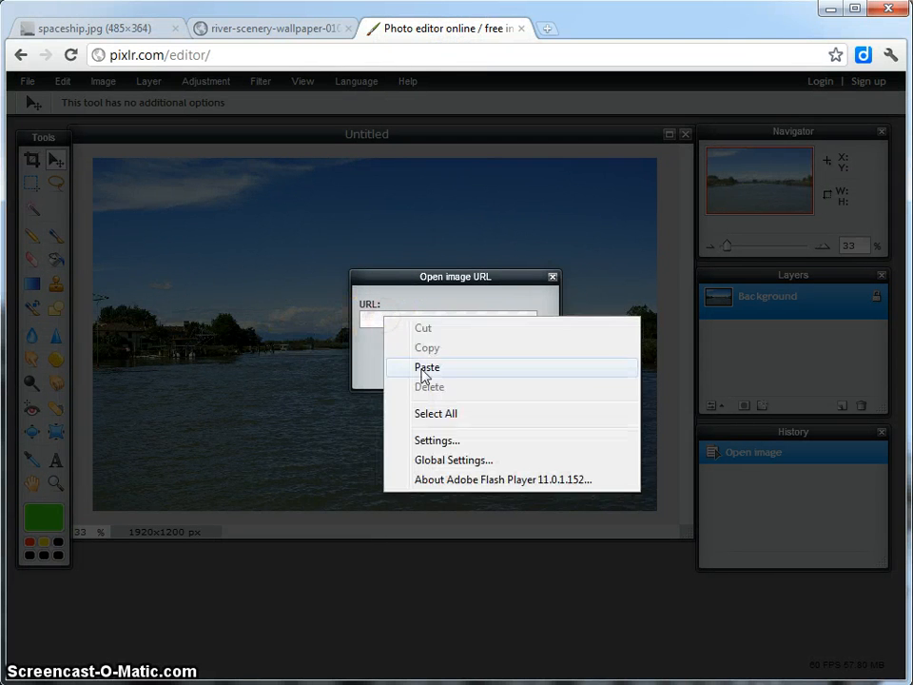
left_click(422, 373)
left_click(509, 378)
double_click(516, 374)
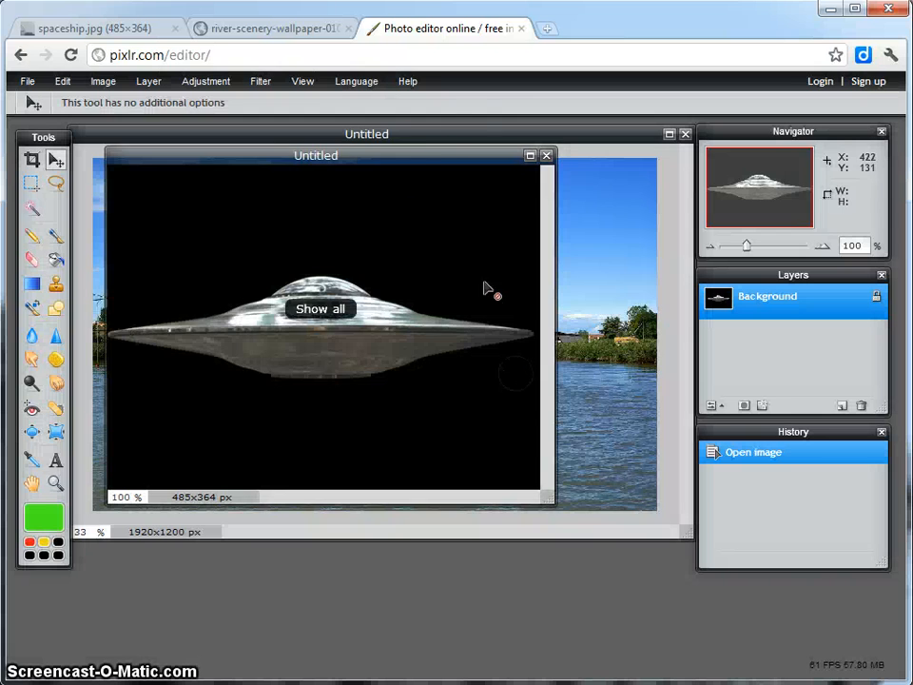
Place the spaceship window over the lower part of the river photo and enlarge it to leave a margin around the image.
left_click_drag(397, 157, 524, 302)
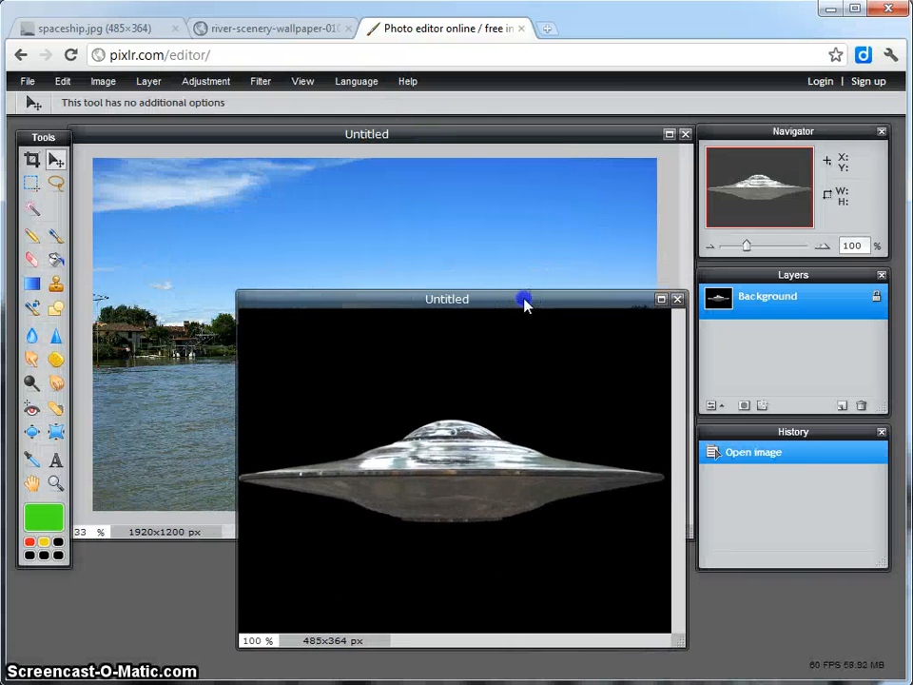
left_click(464, 138)
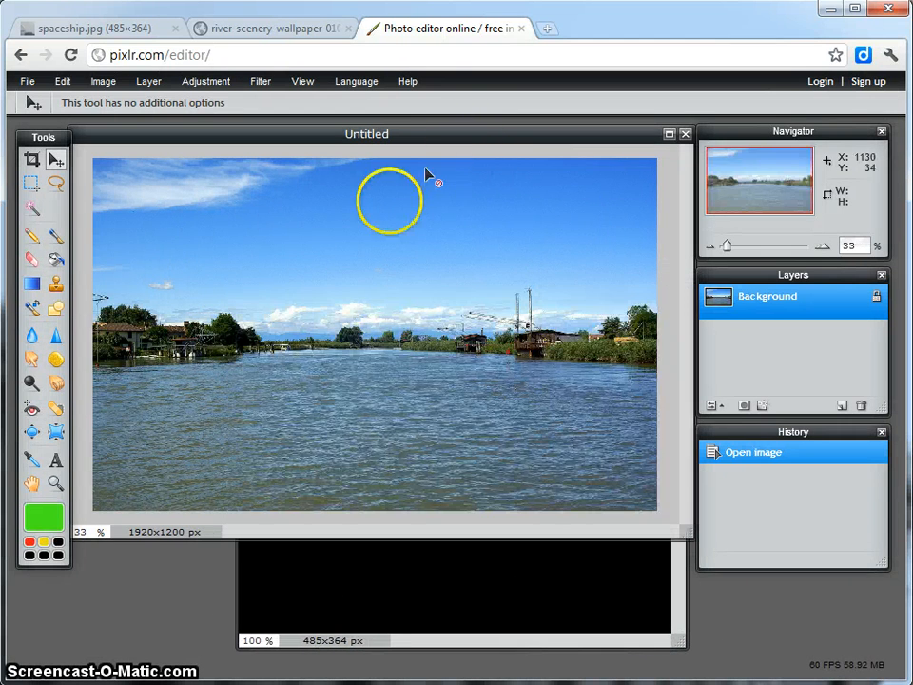
left_click(674, 644)
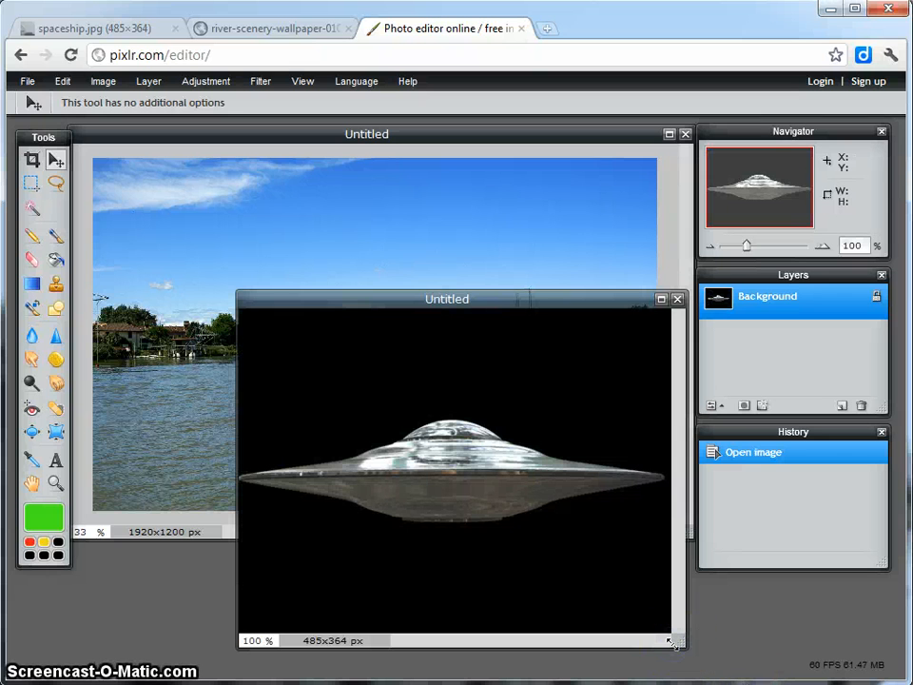
left_click_drag(534, 302, 394, 281)
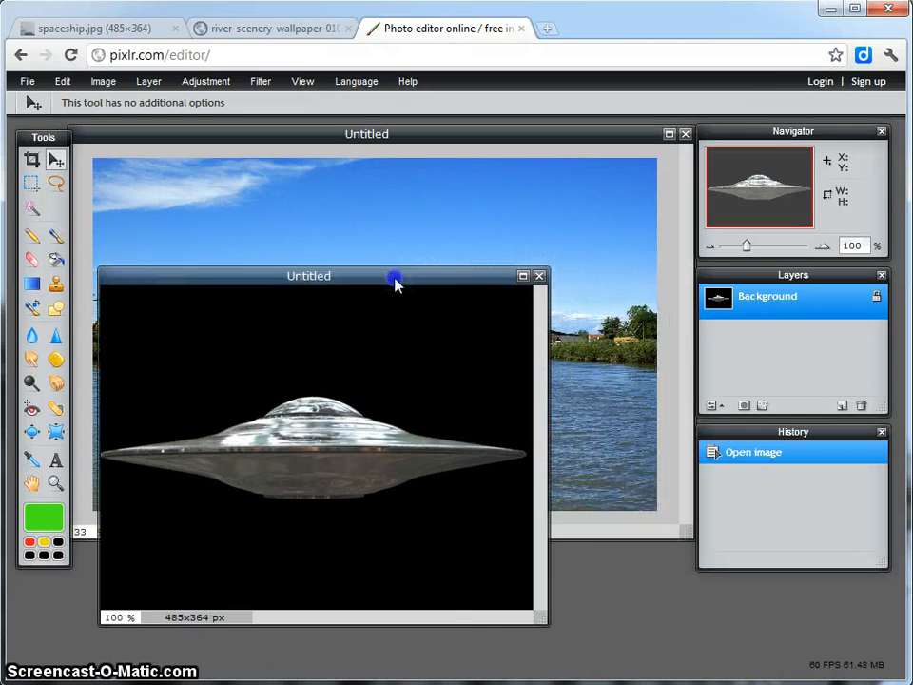
left_click_drag(540, 625, 628, 658)
Try to move the spaceship image while its Background layer is locked.
left_click(320, 361)
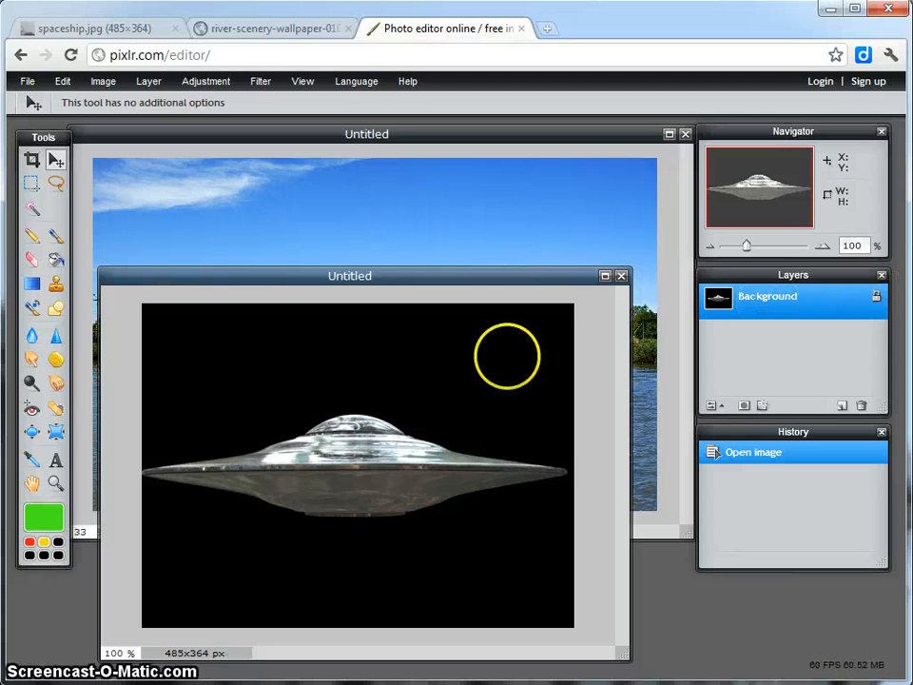
left_click(359, 396)
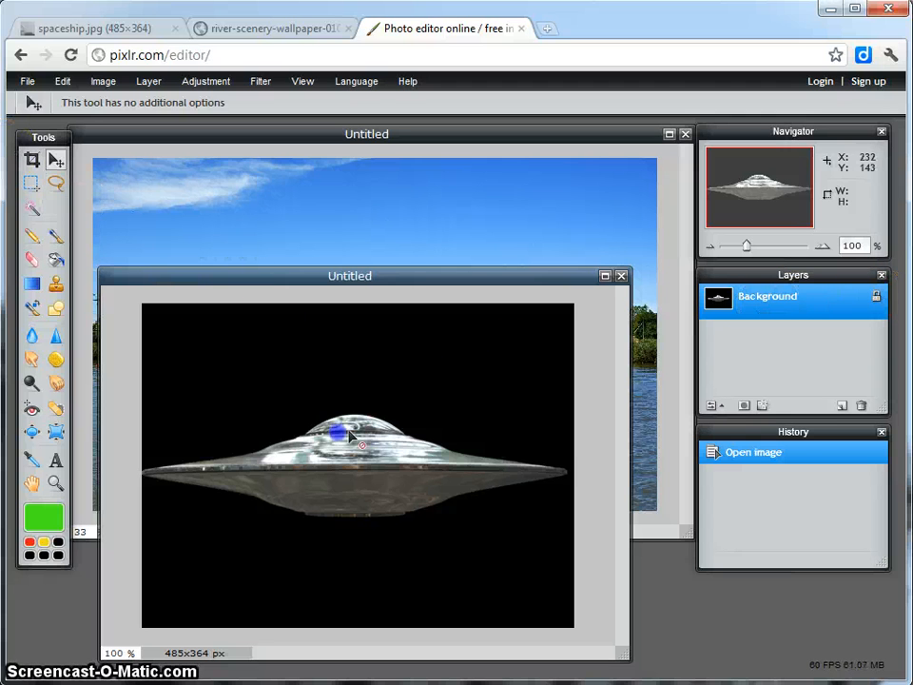
left_click_drag(282, 394, 422, 394)
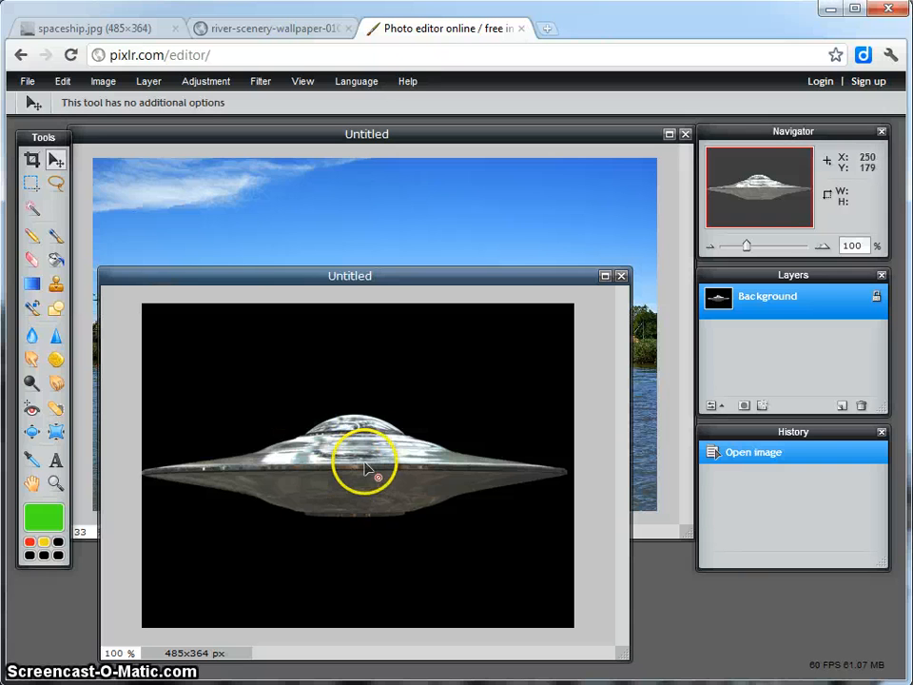
Unlock the spaceship image's Background layer and move the layer down by about 5 px.
double_click(877, 298)
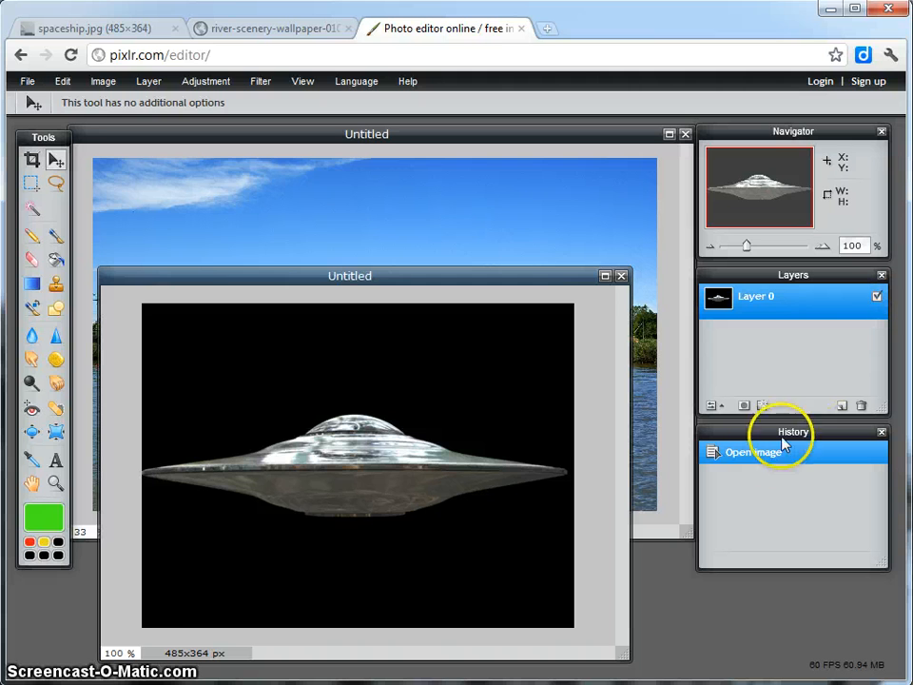
mouse_move(415, 378)
left_mouse_down()
mouse_move(428, 387)
mouse_move(418, 381)
left_mouse_up()
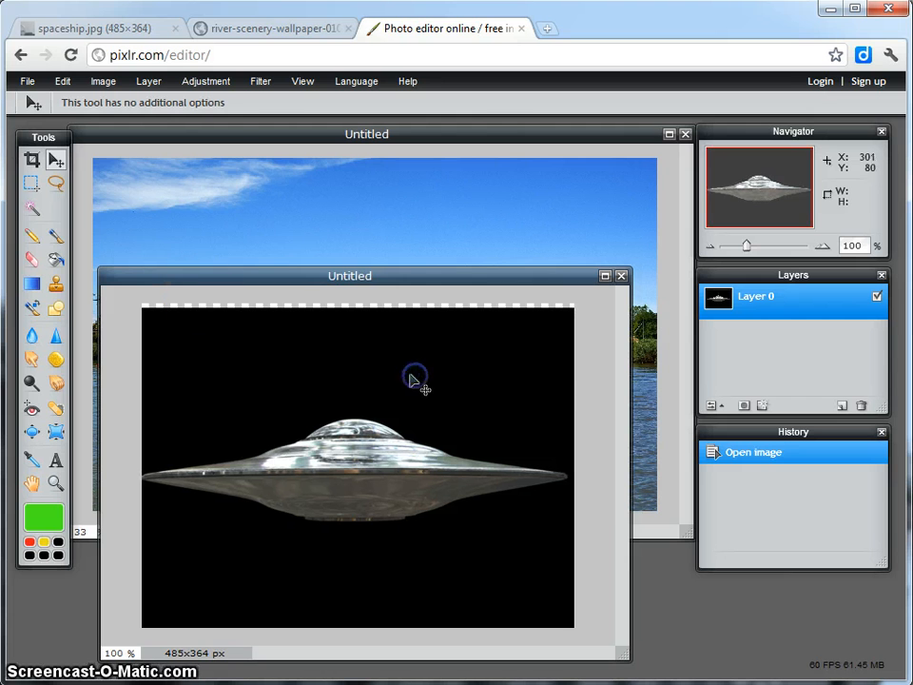
Select the black area around the spaceship with the Wand tool at tolerance 21 and delete it.
left_click(31, 209)
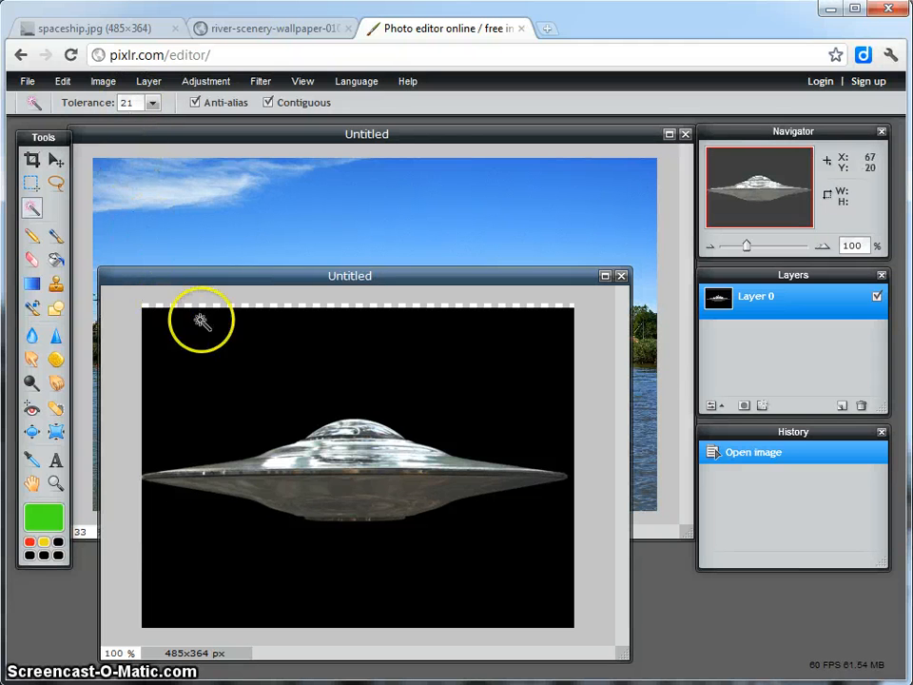
left_click(261, 354)
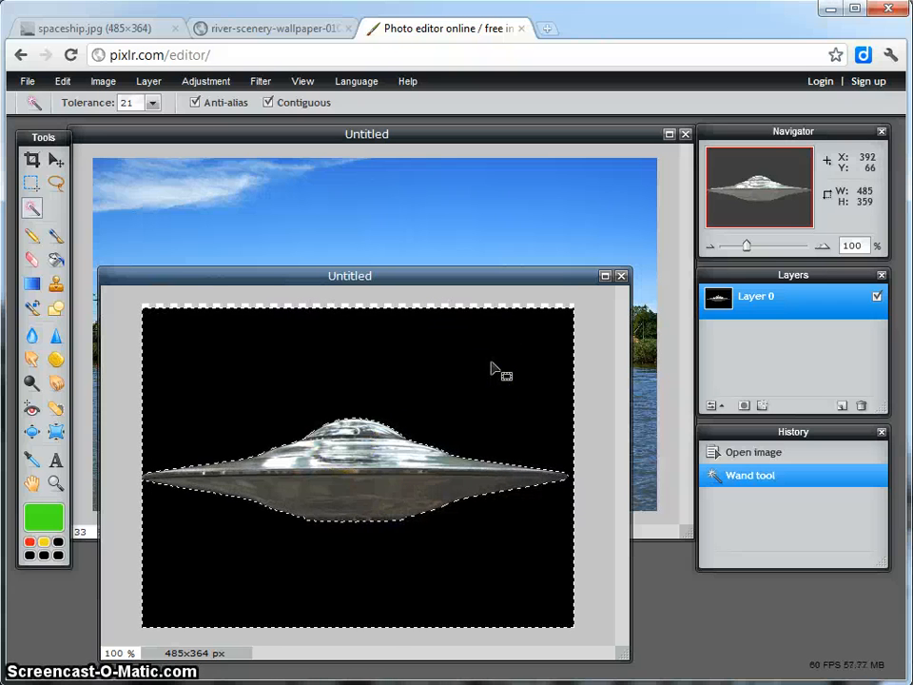
key("Delete")
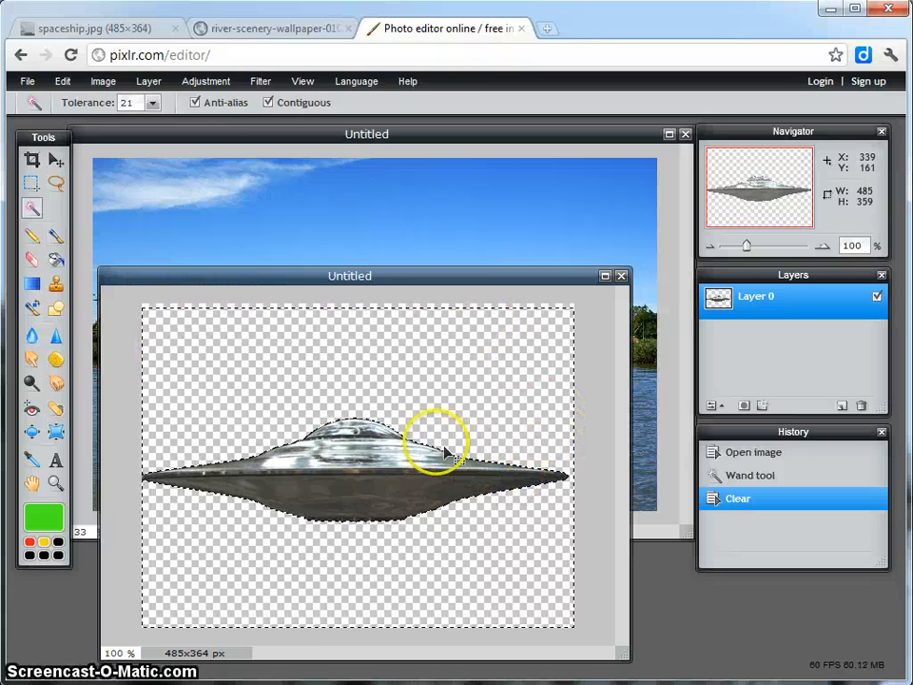
Replace the selection with a full-width rectangular marquee about 485 × 212 px around the spaceship and copy its contents.
left_click(31, 184)
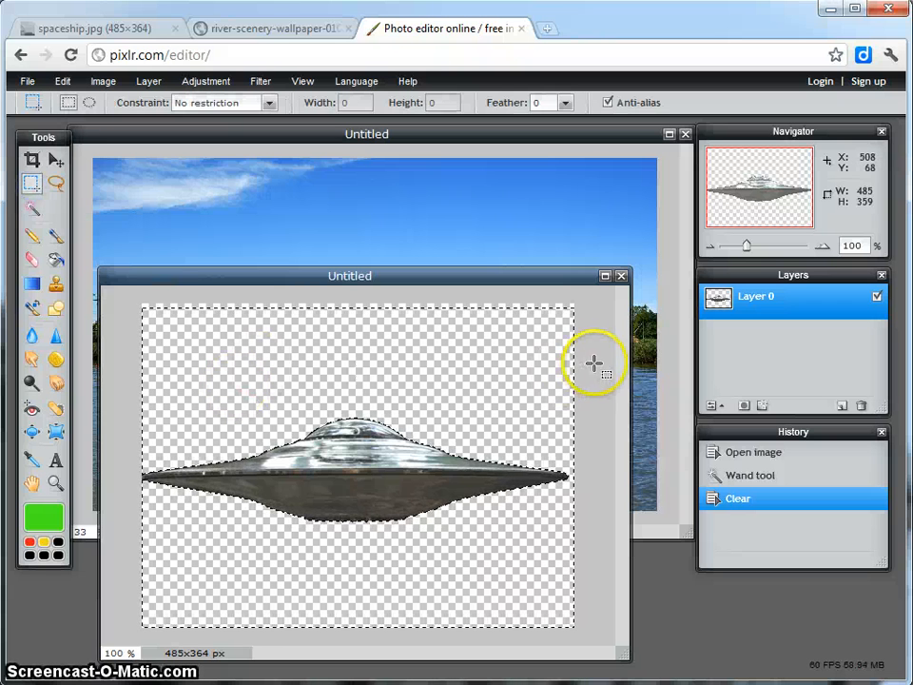
left_click(530, 352)
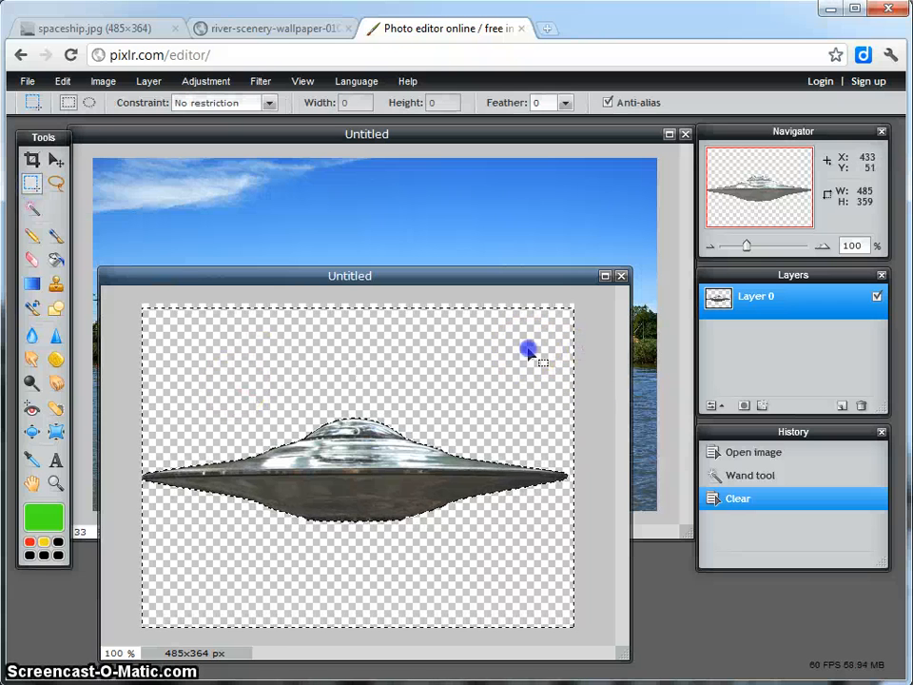
left_click(591, 341)
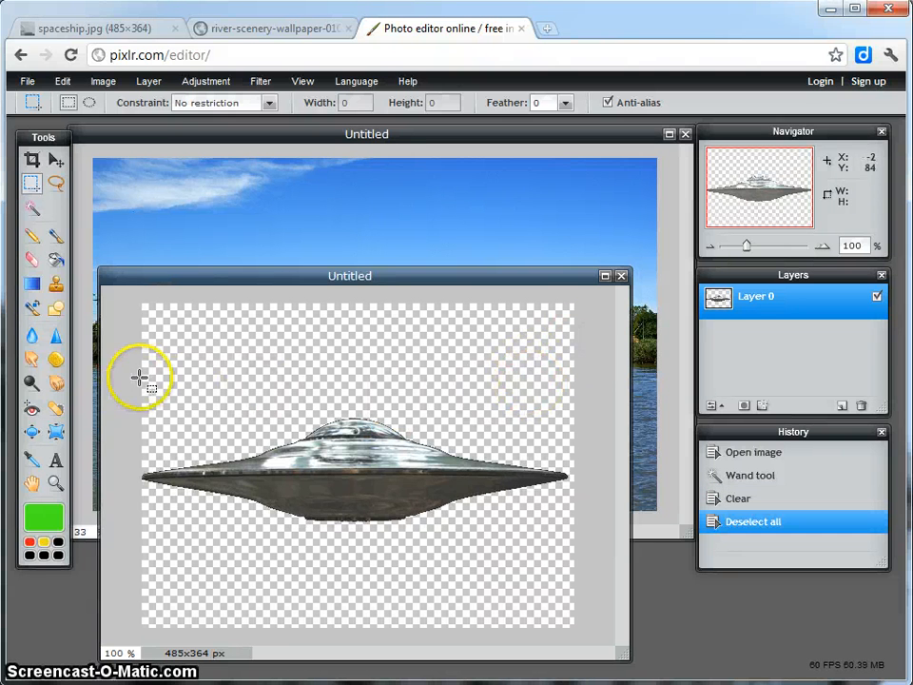
left_click_drag(140, 377, 581, 564)
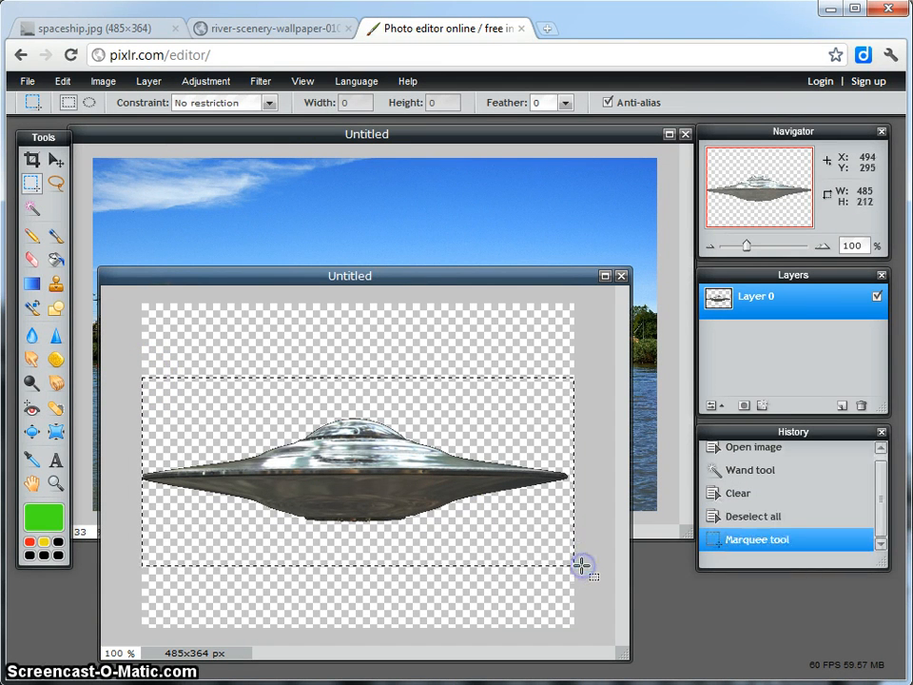
left_click(62, 82)
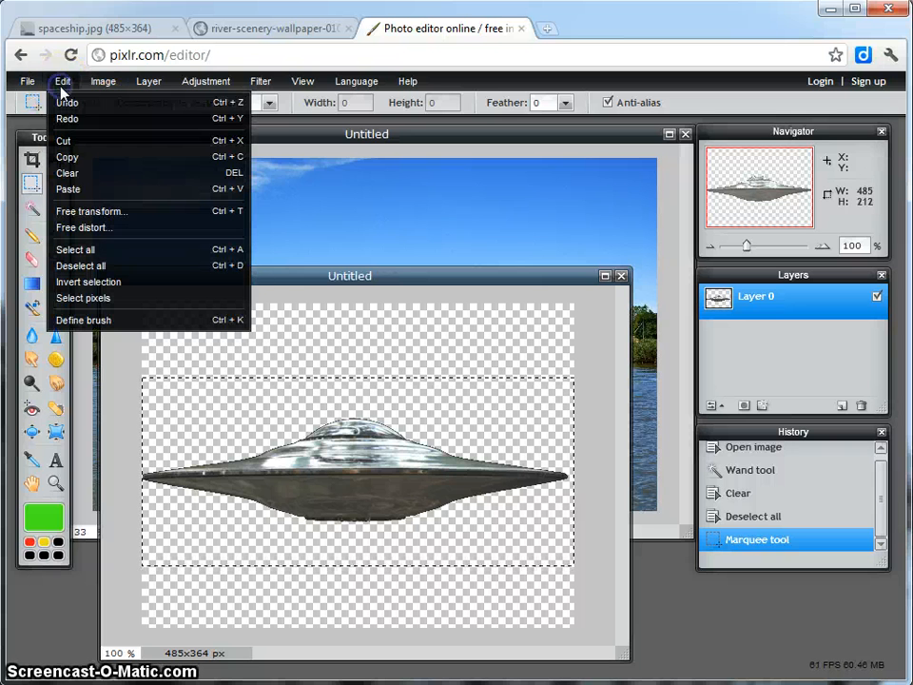
left_click(65, 157)
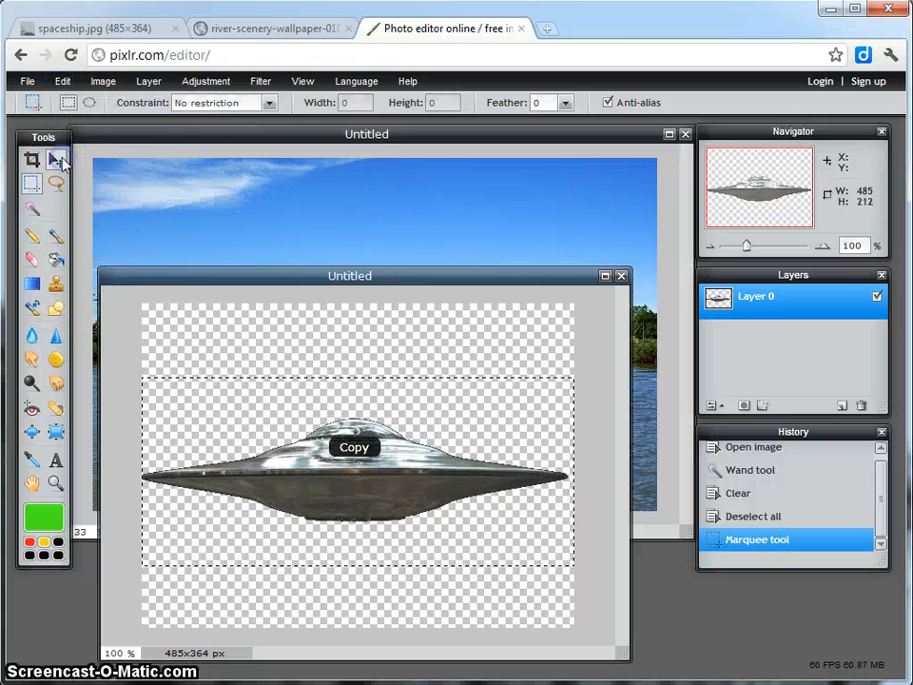
Paste the copied spaceship into the river photo and move it up into the sky above the right riverbank.
left_click(281, 140)
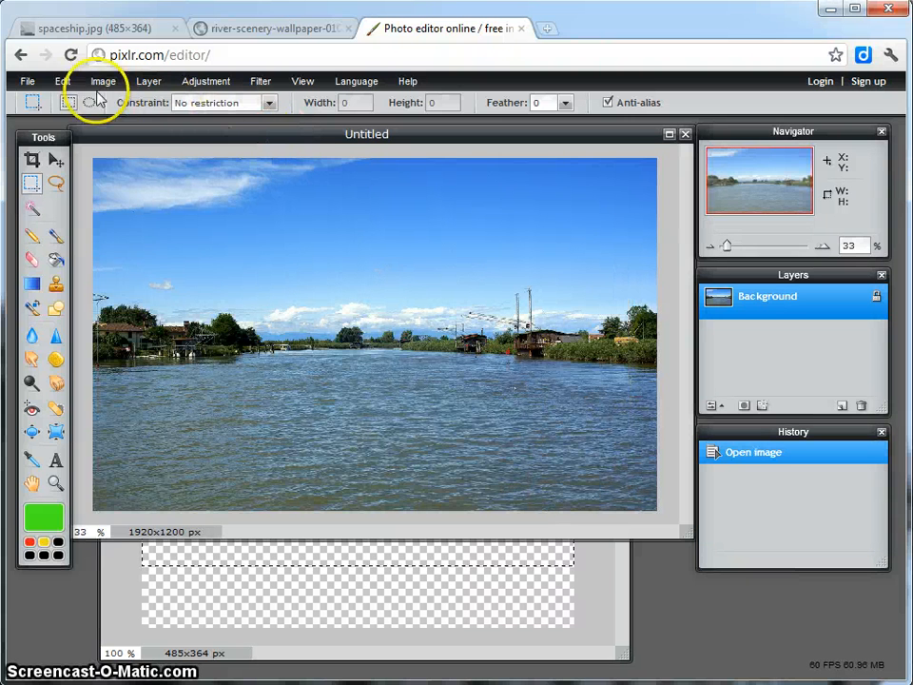
left_click(62, 82)
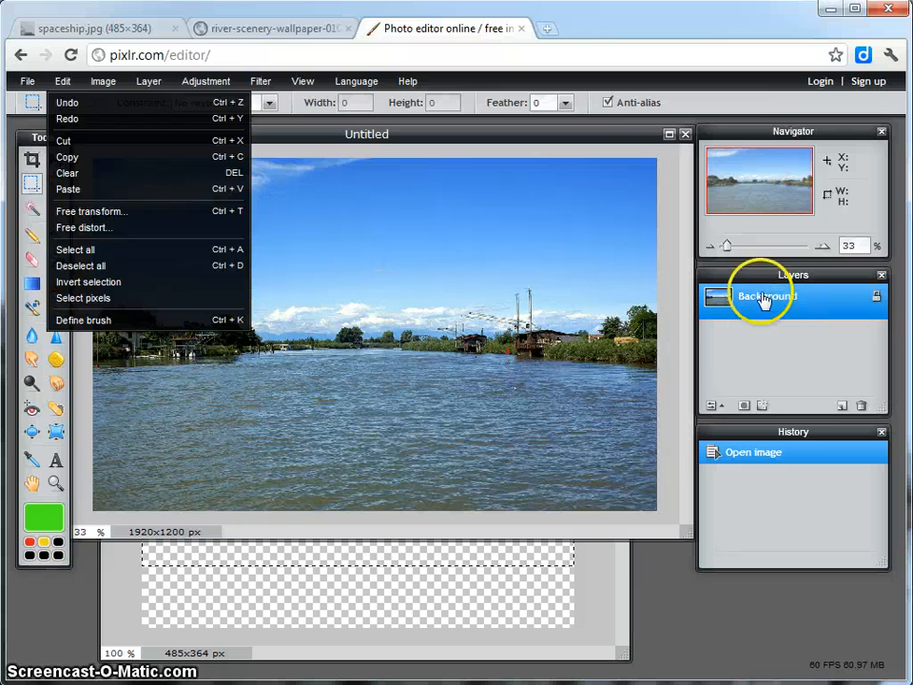
left_click(73, 189)
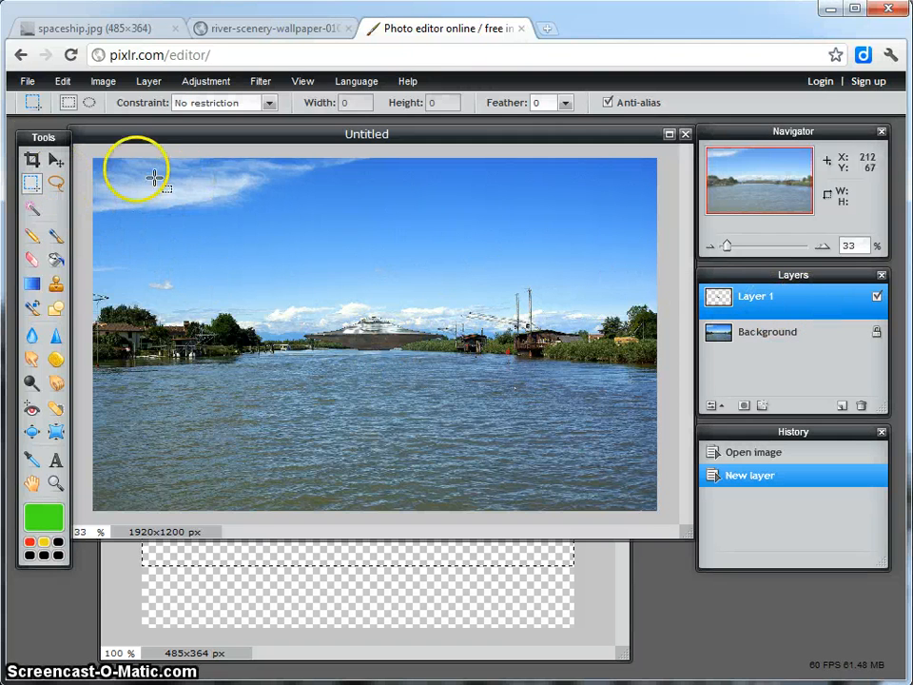
left_click(55, 161)
left_click_drag(374, 333, 519, 233)
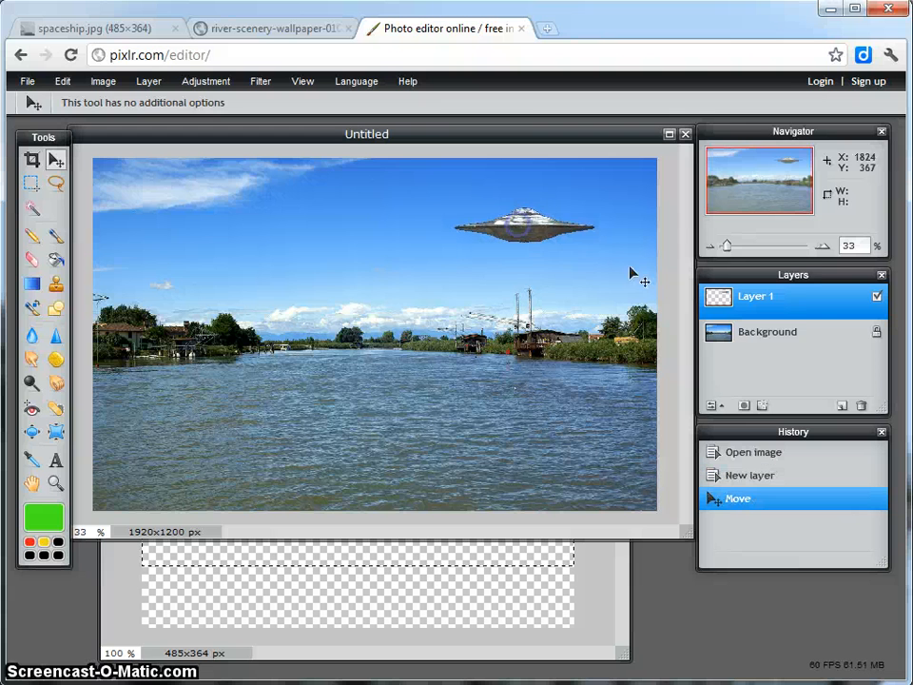
Toggle Layer 1's visibility off and on twice, and move the spaceship left to the sky just left of the photo's centre.
left_click(877, 297)
left_click(877, 298)
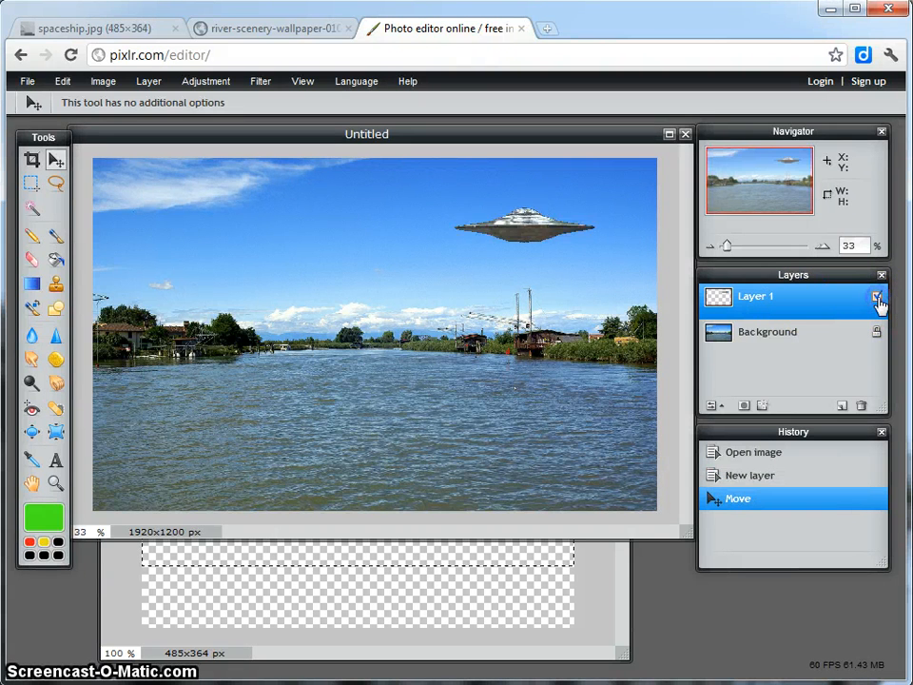
left_click(877, 298)
left_click(877, 298)
left_click(519, 228)
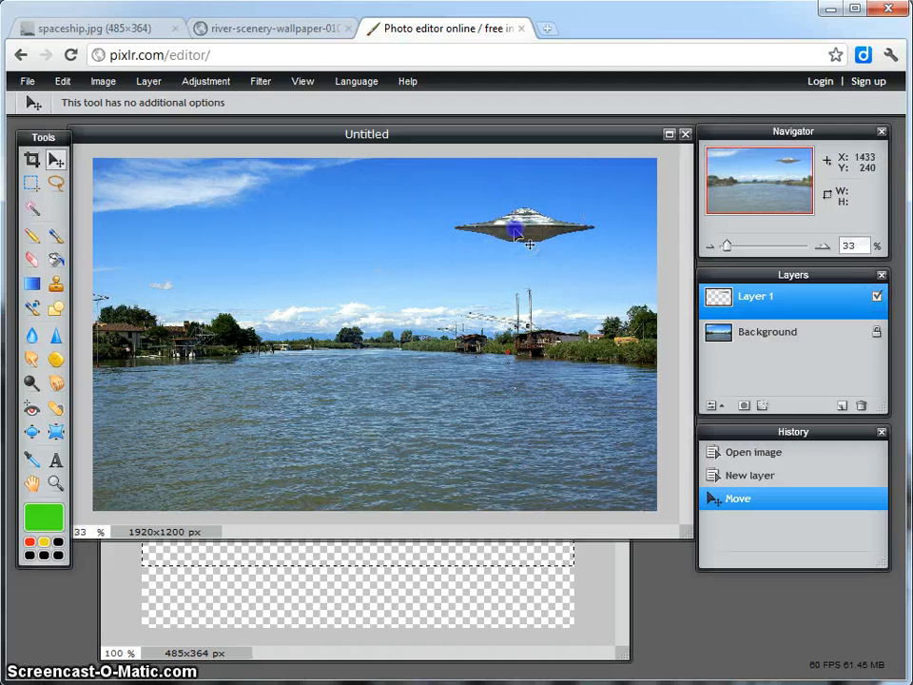
left_click_drag(522, 232, 335, 240)
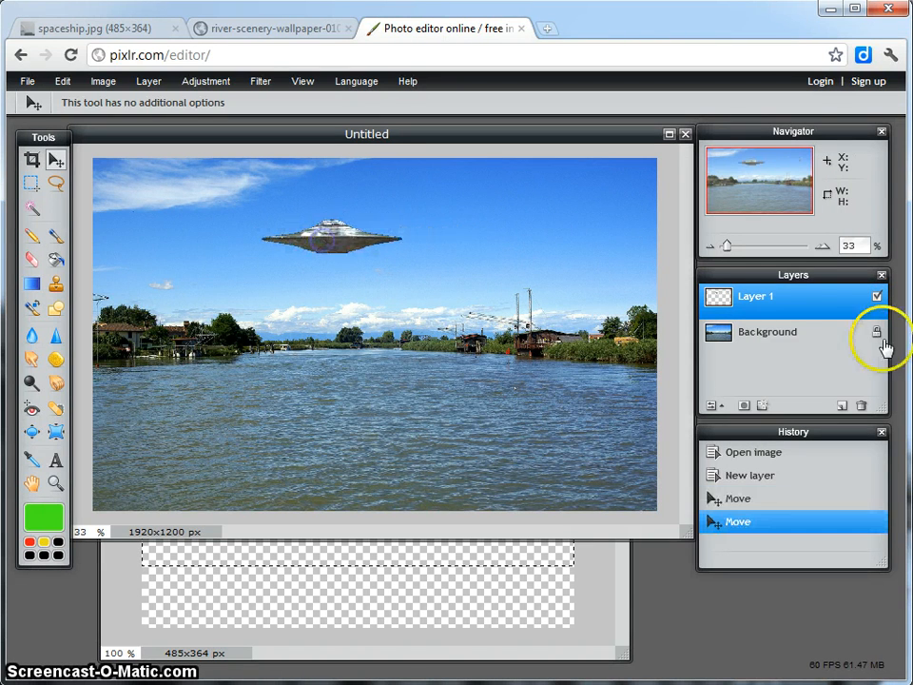
Try to move the spaceship while the locked Background layer is selected.
left_click(795, 341)
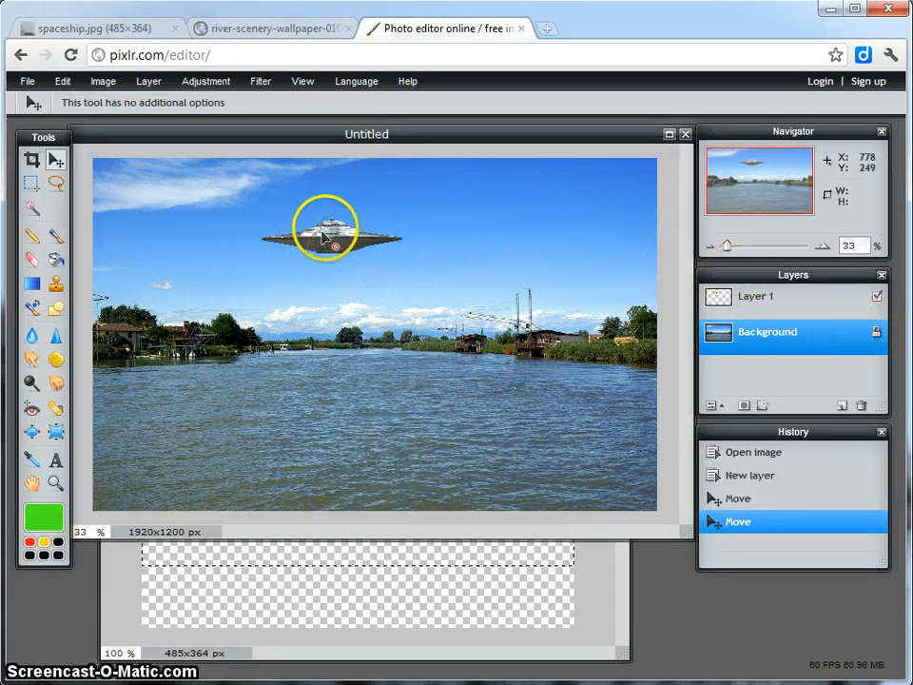
left_click(474, 261)
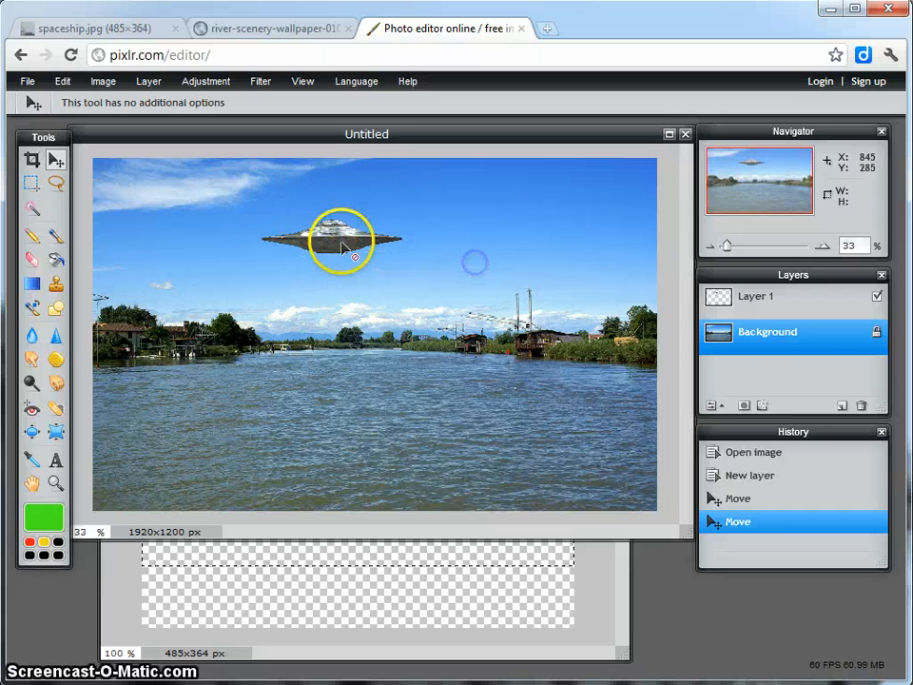
left_click_drag(358, 239, 316, 257)
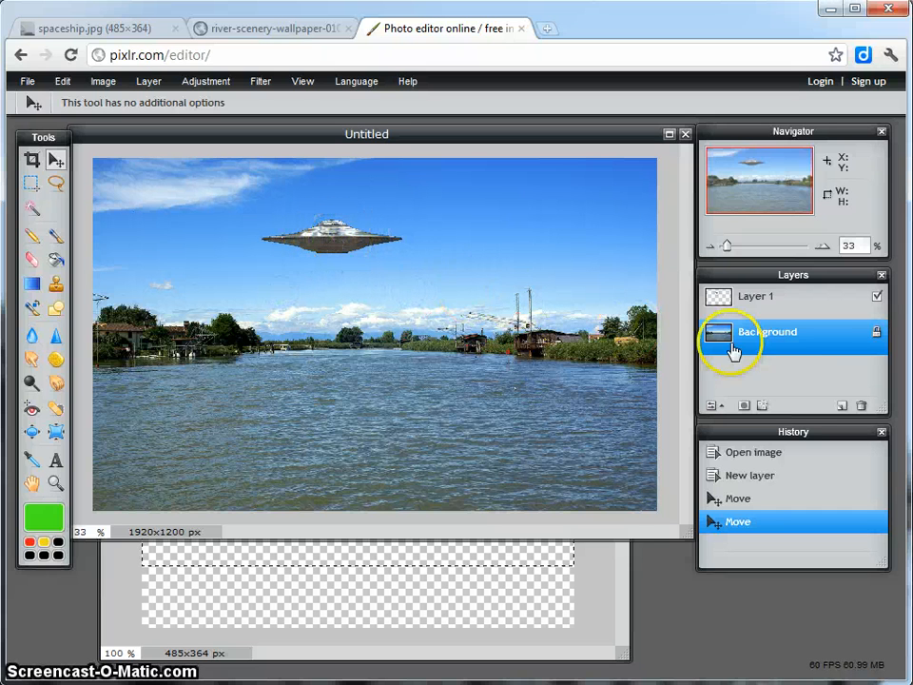
Select Layer 1 and move the spaceship slightly down and to the right, above the clouds on the horizon.
left_click(766, 300)
left_click_drag(336, 240, 367, 273)
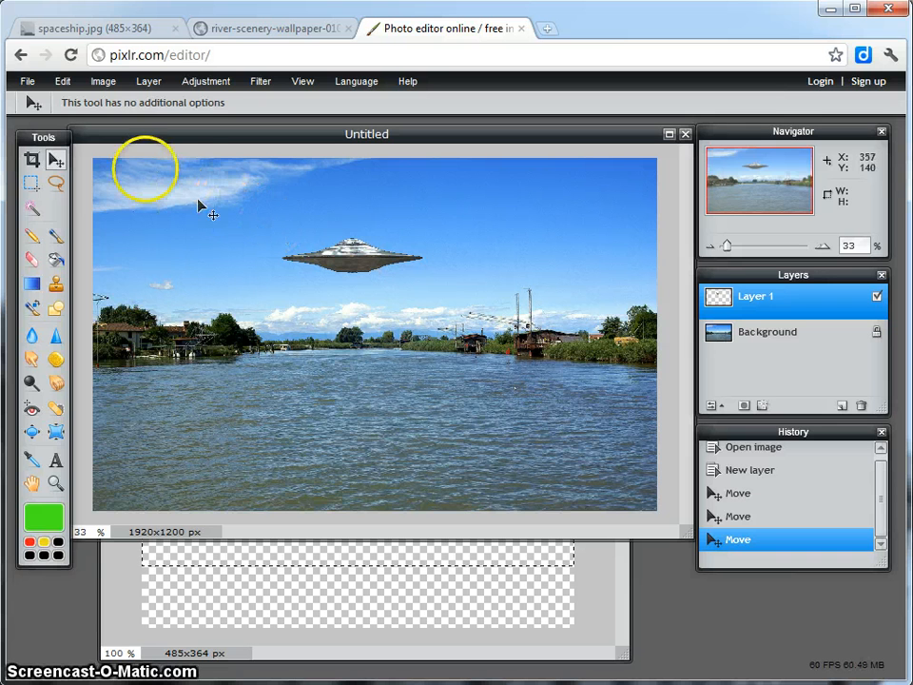
Start saving the combined image to My computer and name it UFO Hoax.
left_click(23, 84)
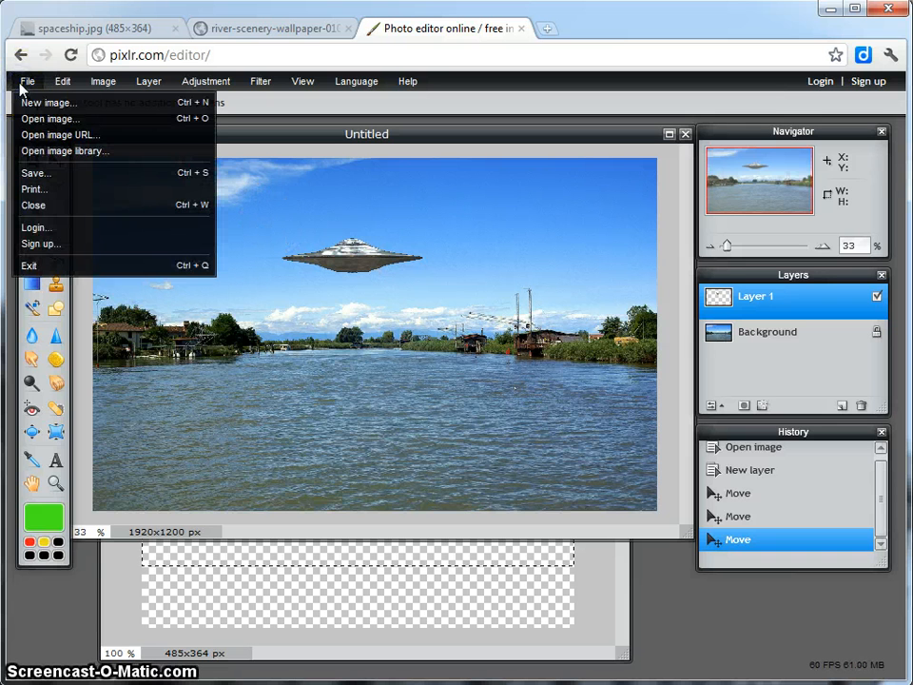
left_click(34, 174)
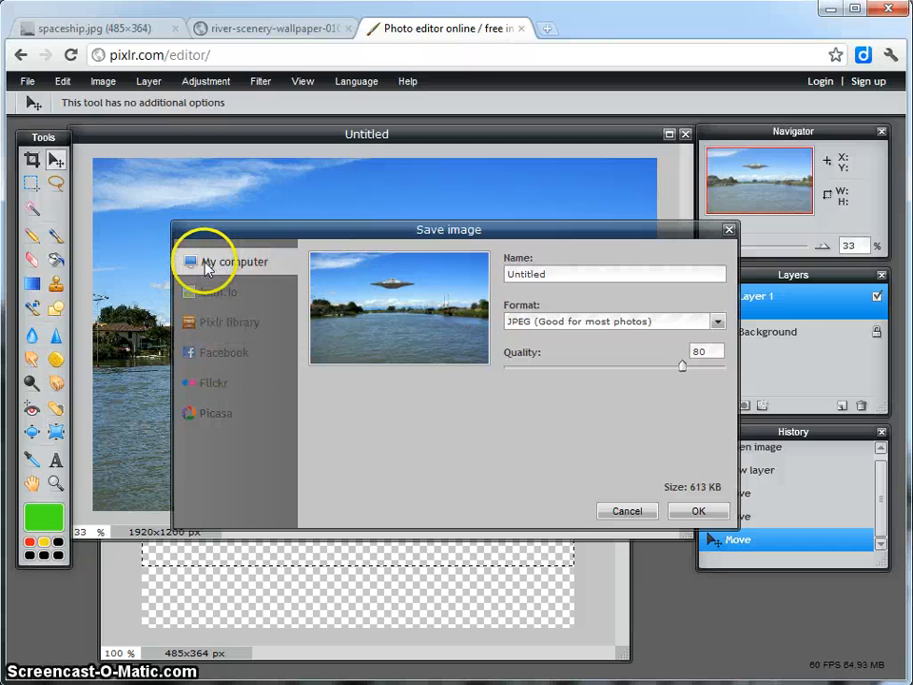
left_click_drag(560, 273, 487, 282)
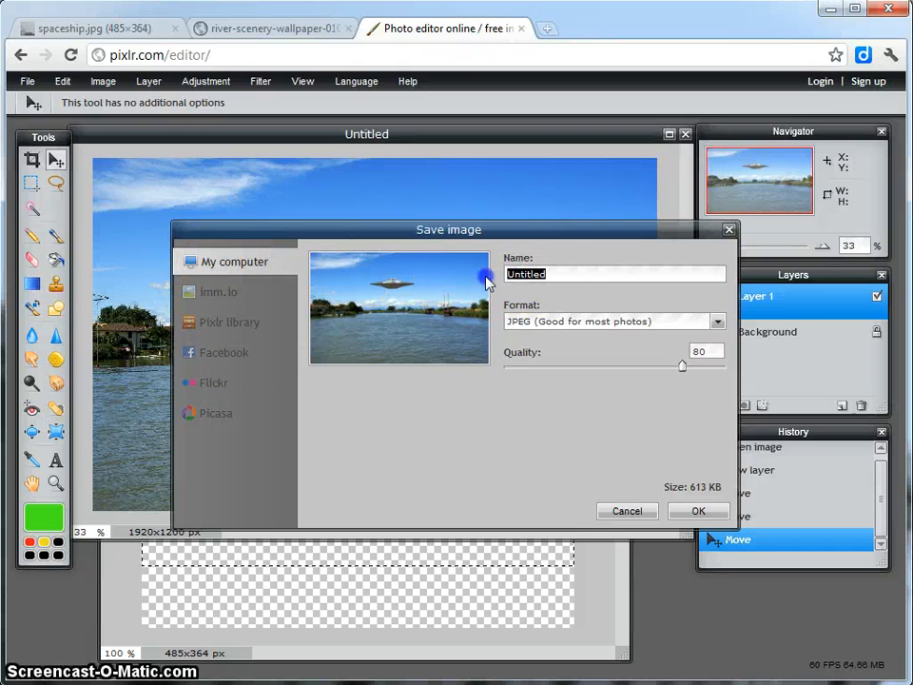
type("UFO")
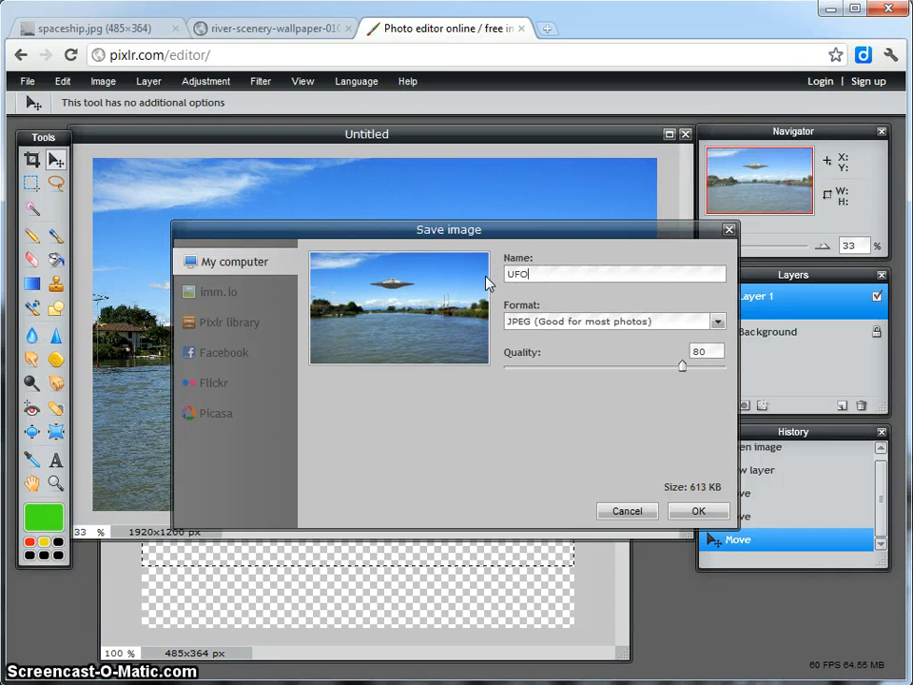
type(" Hoax")
left_click(486, 287)
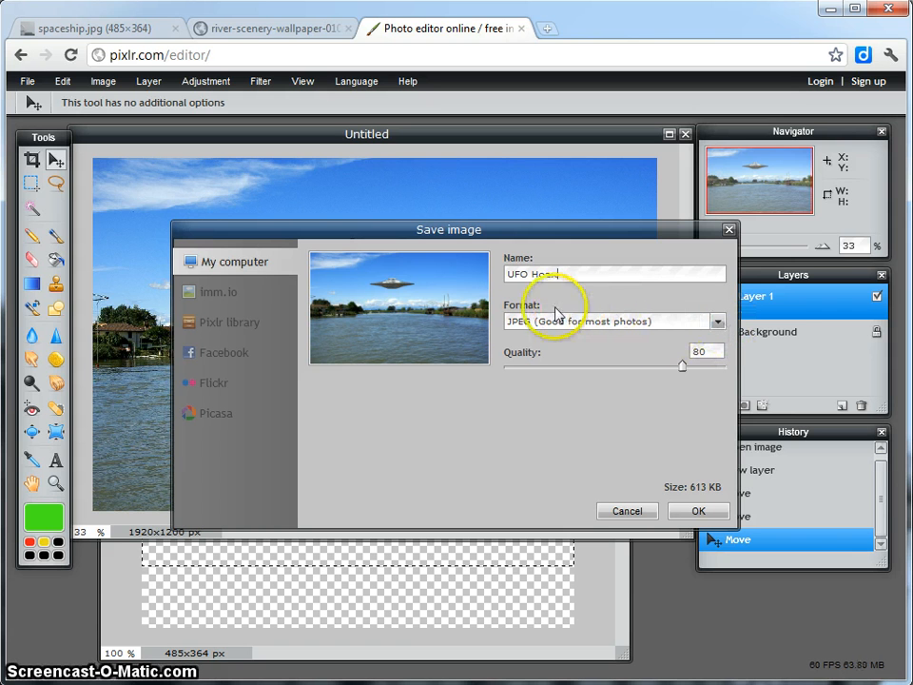
Set the save format to PXD (Layered Pixlr image).
left_click(719, 324)
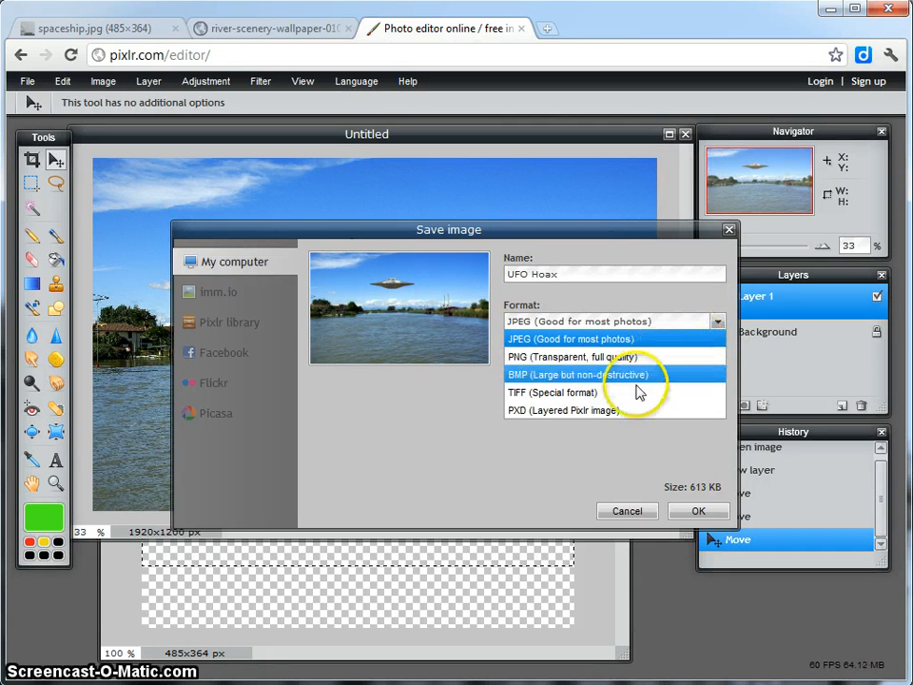
left_click(562, 419)
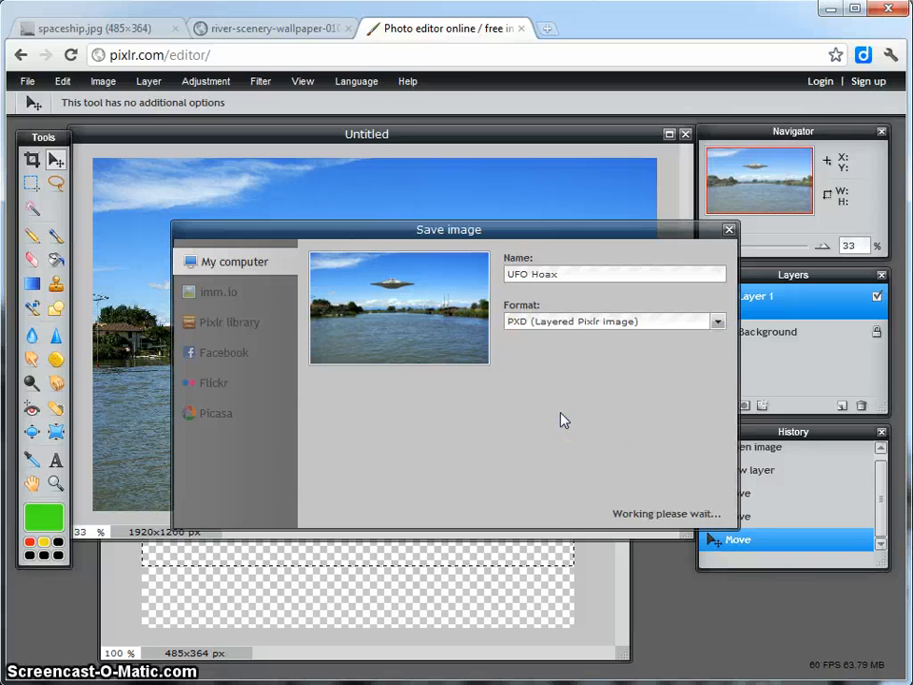
left_click(519, 324)
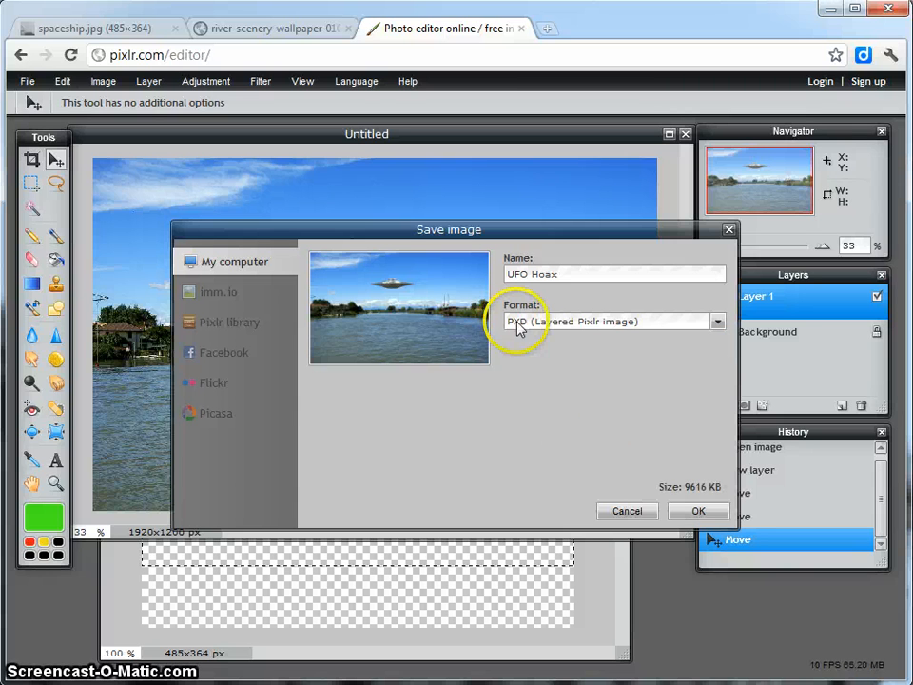
left_click(699, 514)
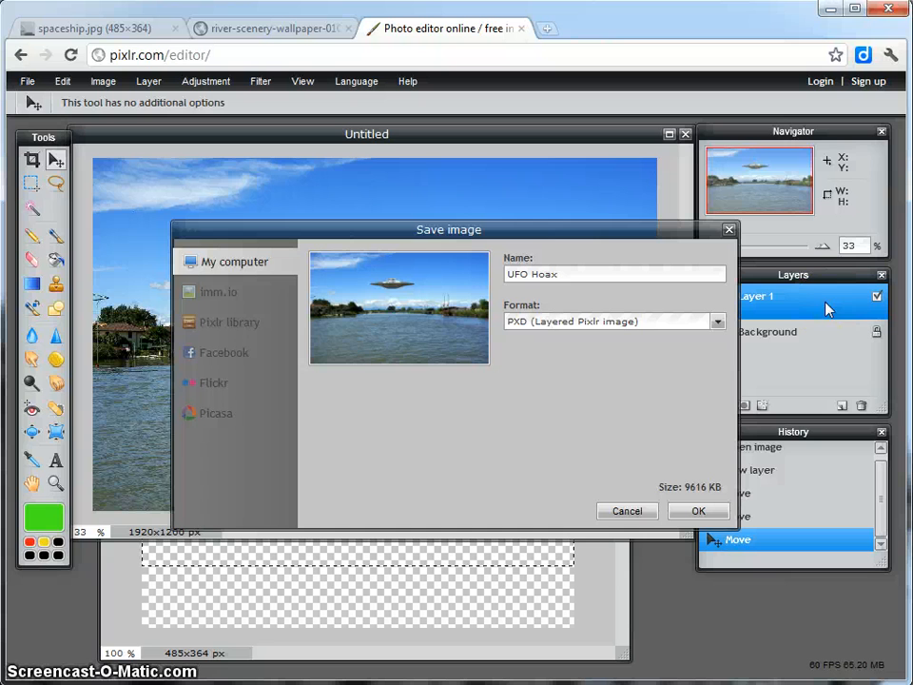
left_click(717, 321)
left_click(596, 410)
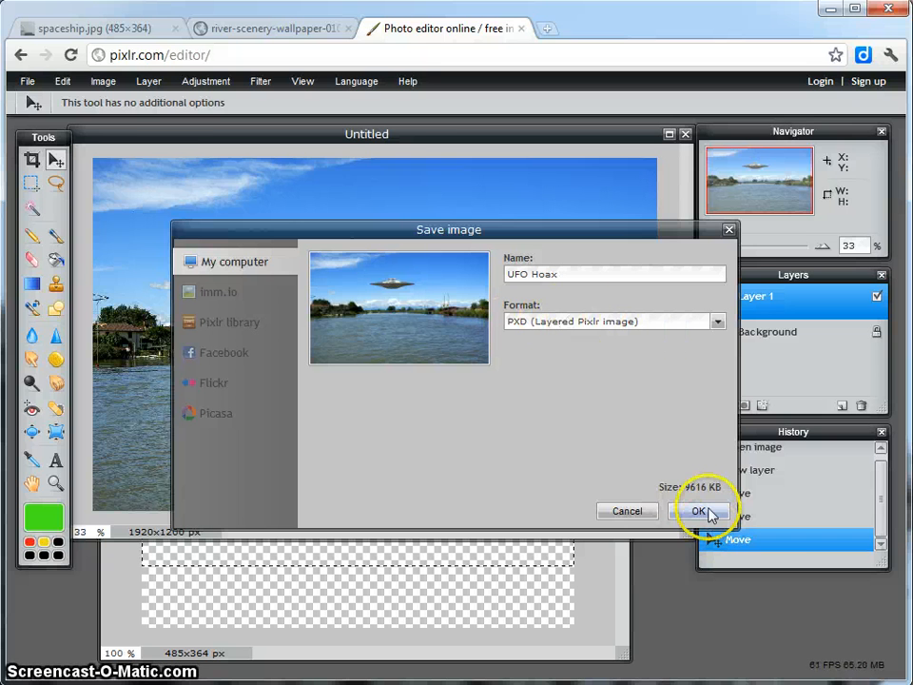
Confirm the save settings and save UFO Hoax.pxd to the Desktop.
left_click(704, 511)
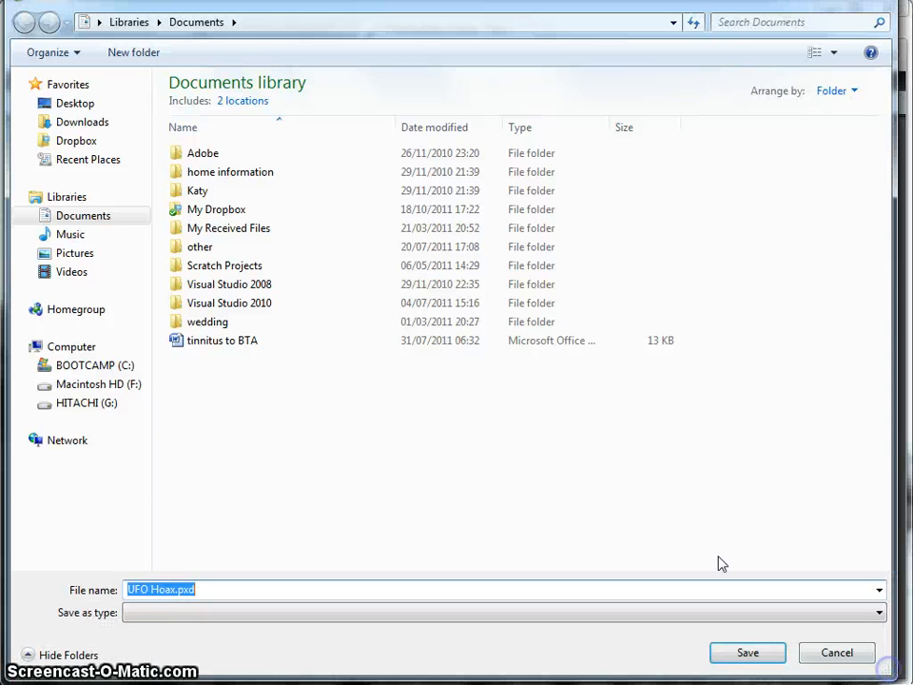
left_click(64, 105)
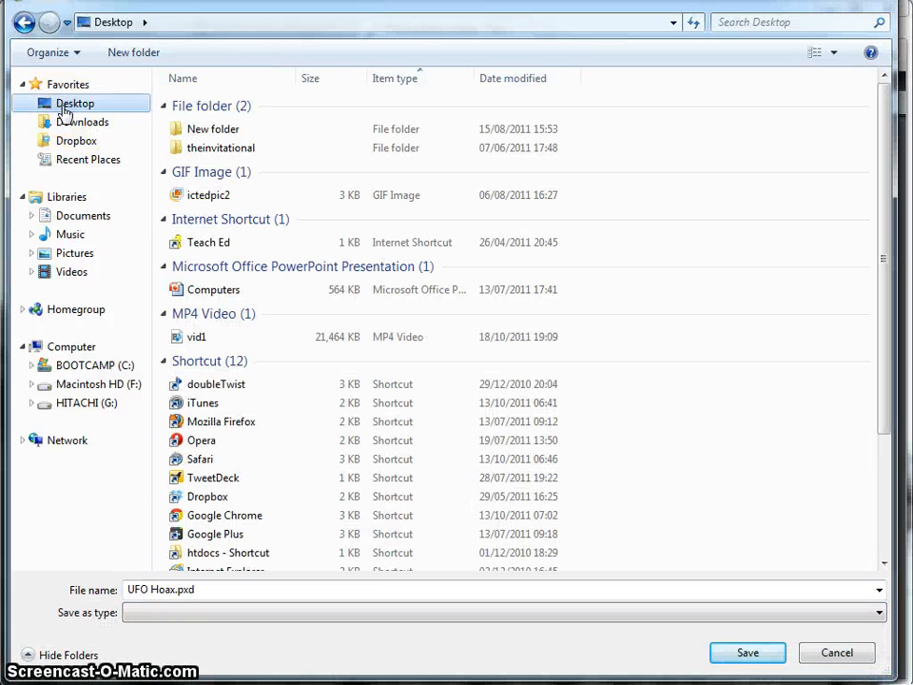
left_click(744, 658)
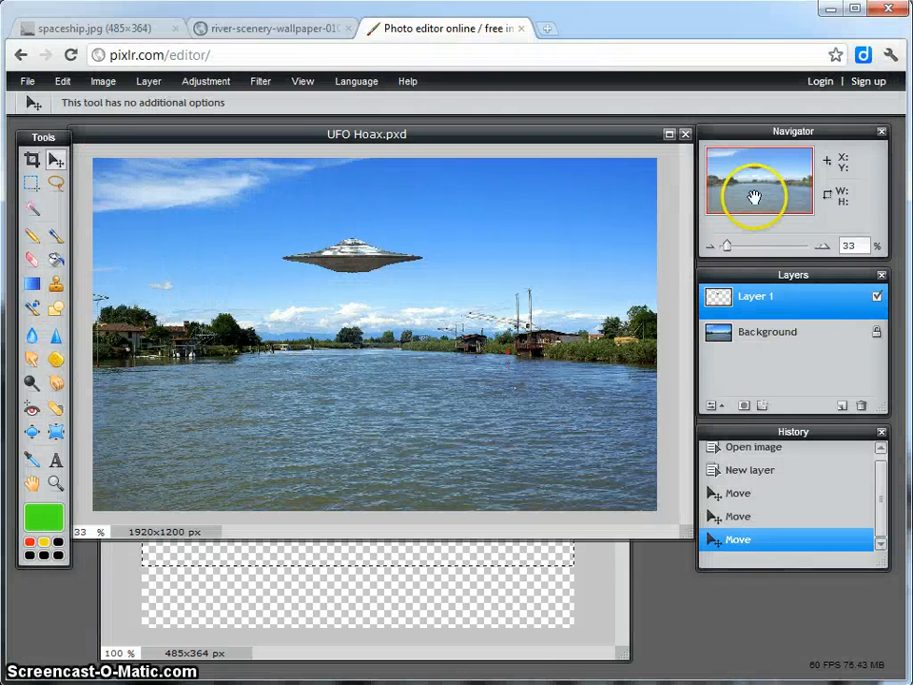
Minimize the browser to reach the Windows desktop and move the UFO Hoax.pxd file to an empty spot over the wallpaper's sky.
left_click(833, 12)
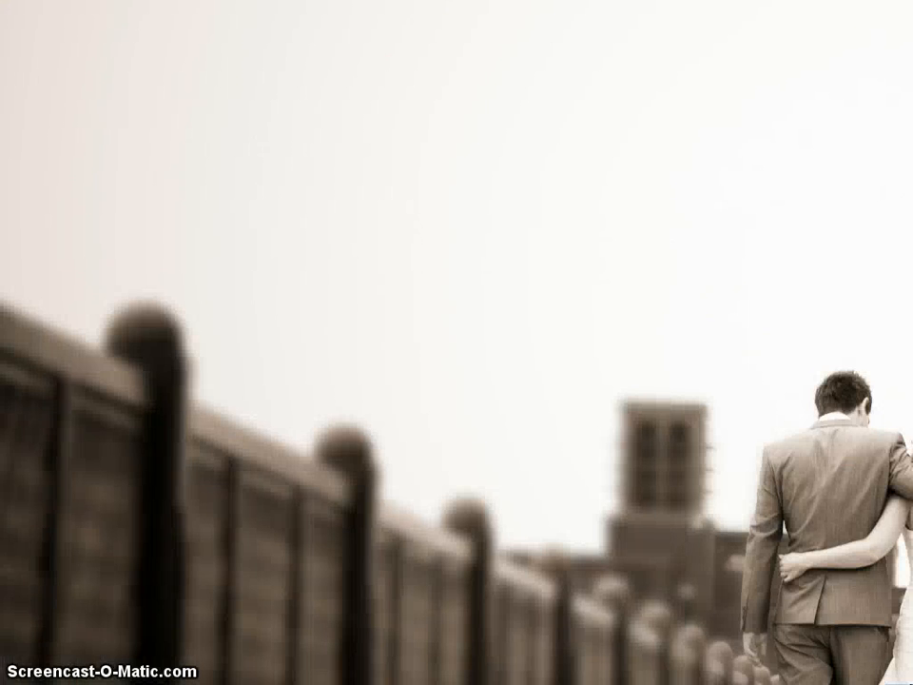
left_click_drag(2, 240, 252, 233)
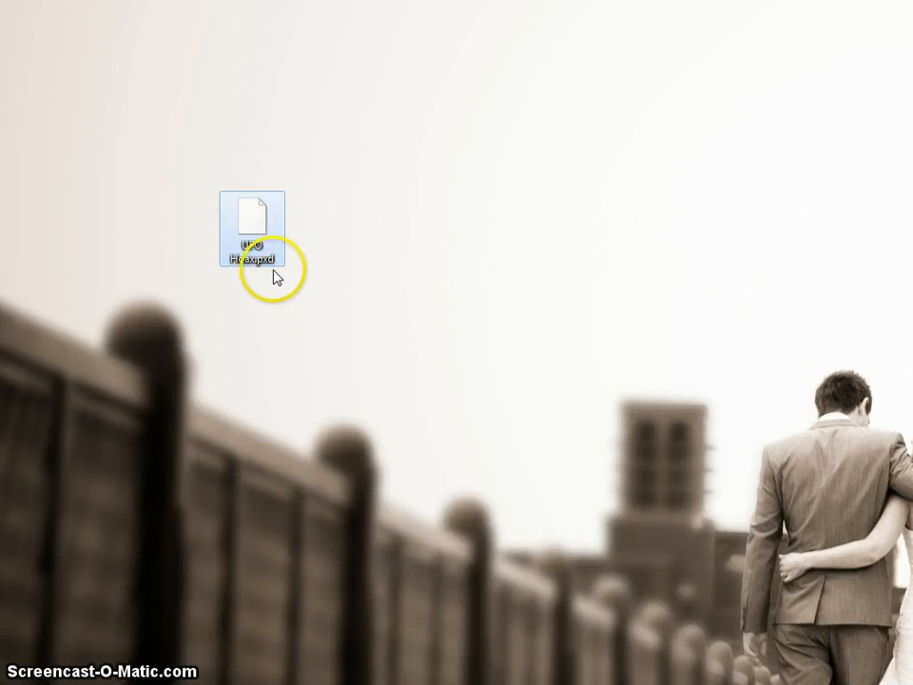